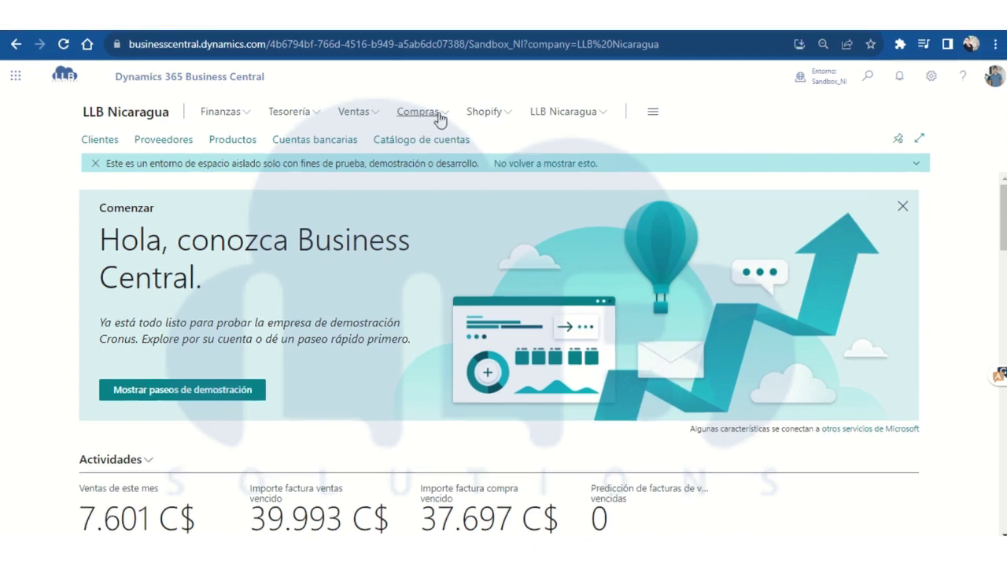
# Step: Open the vendor card of Fabrikam, Inc. from the purchasing vendor list and go to its Facturación section
pyautogui.click(435, 118)
pyautogui.click(137, 145)
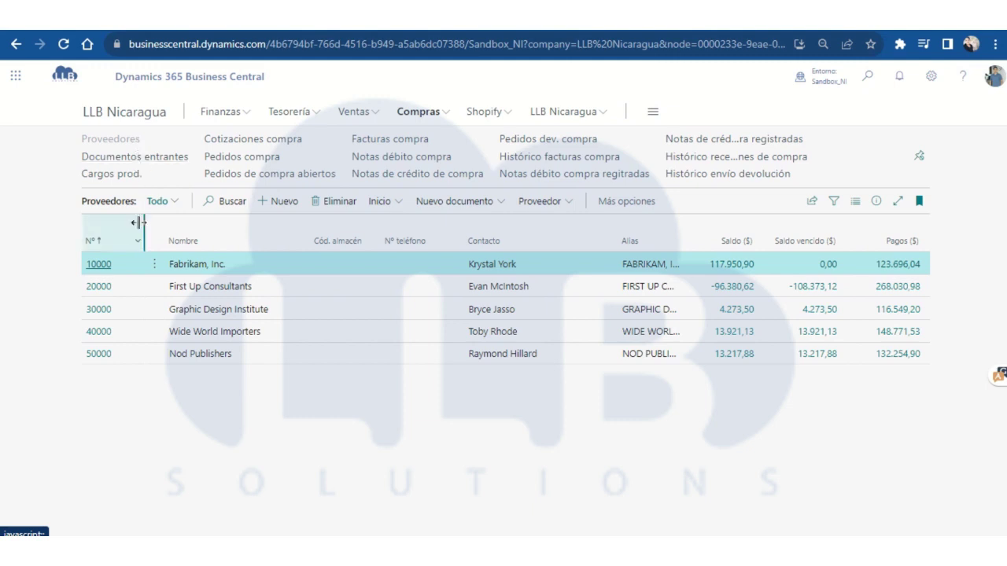
pyautogui.click(100, 266)
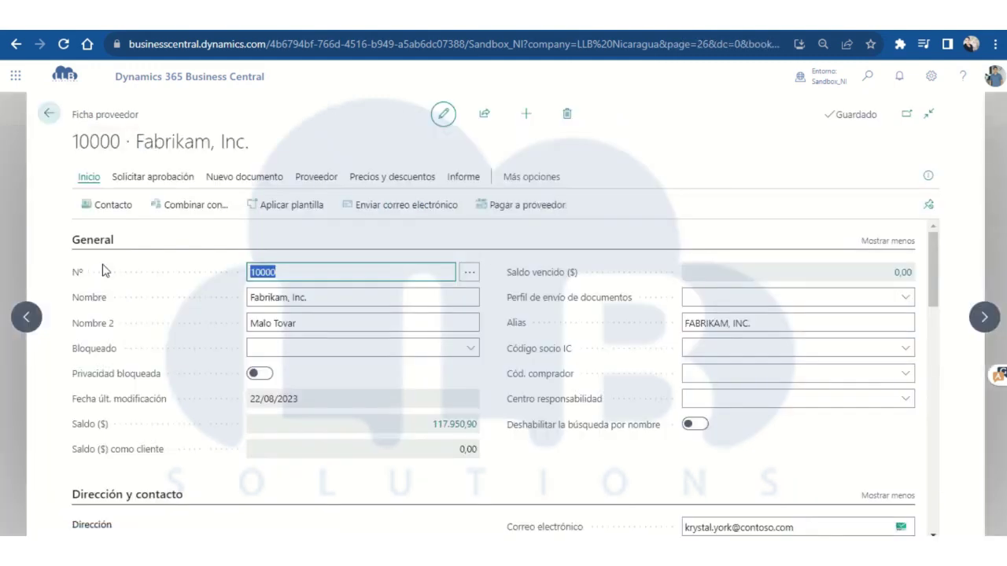
pyautogui.scroll(-1, 220, 330)
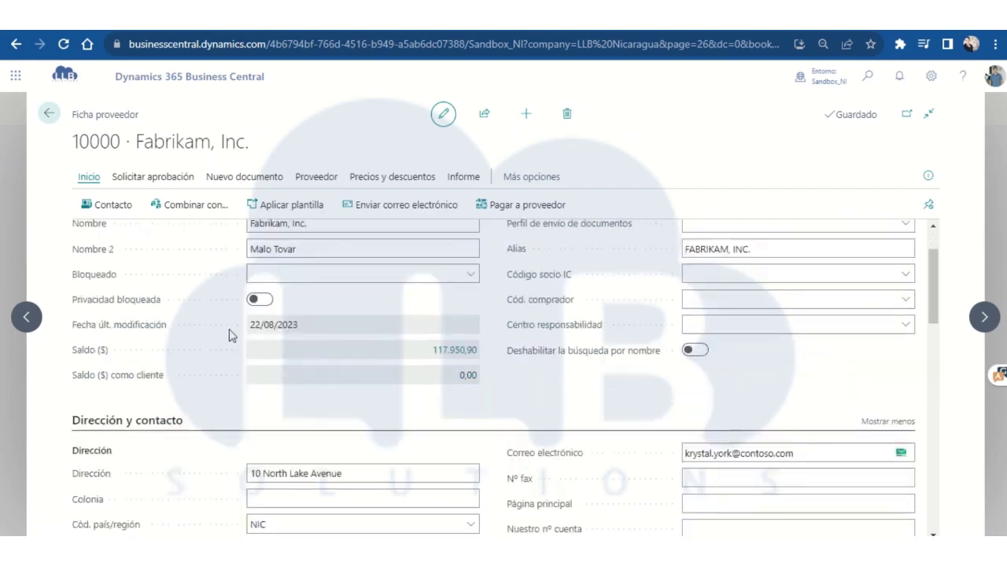
pyautogui.scroll(-3, 229, 336)
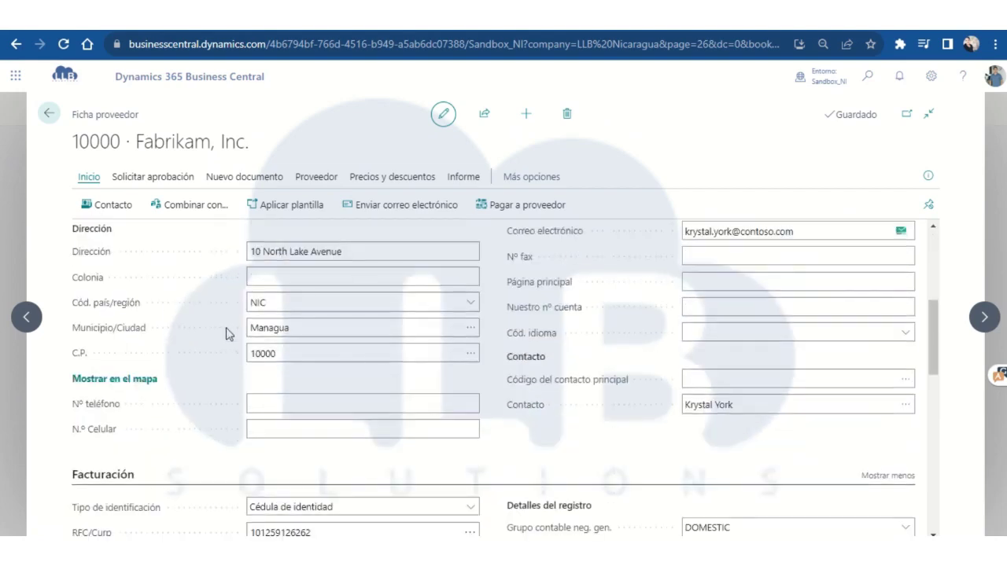
pyautogui.scroll(-1, 228, 334)
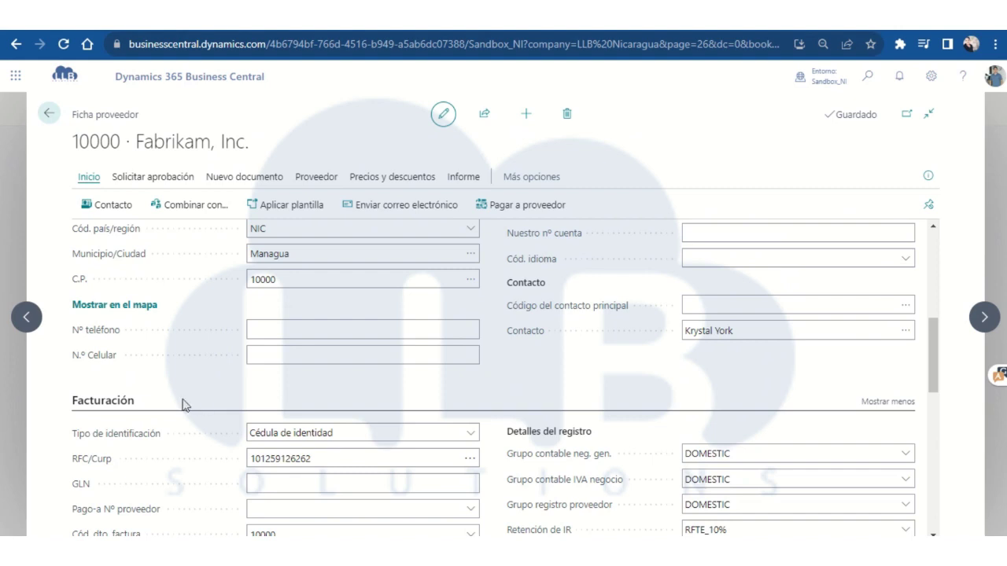
pyautogui.scroll(-2, 183, 402)
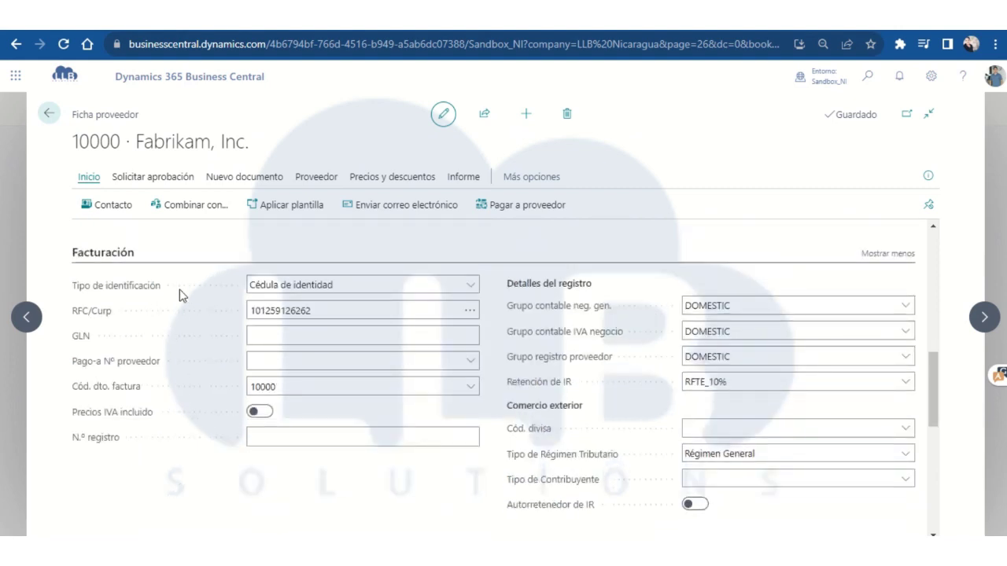
# Step: Examine the available Tipo de identificación options and the RFC/Curp field on the vendor card
pyautogui.click(264, 289)
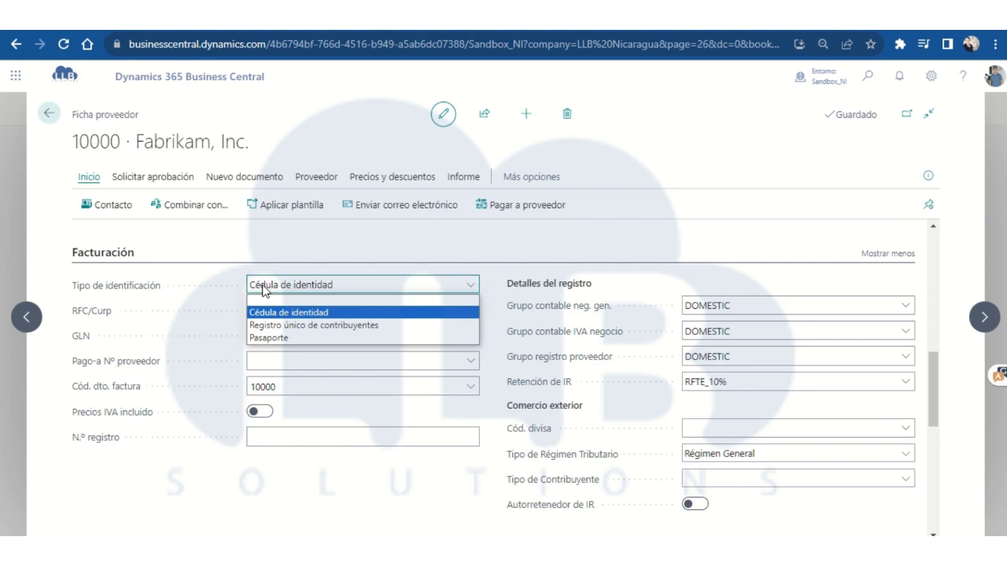
pyautogui.click(264, 289)
pyautogui.click(332, 310)
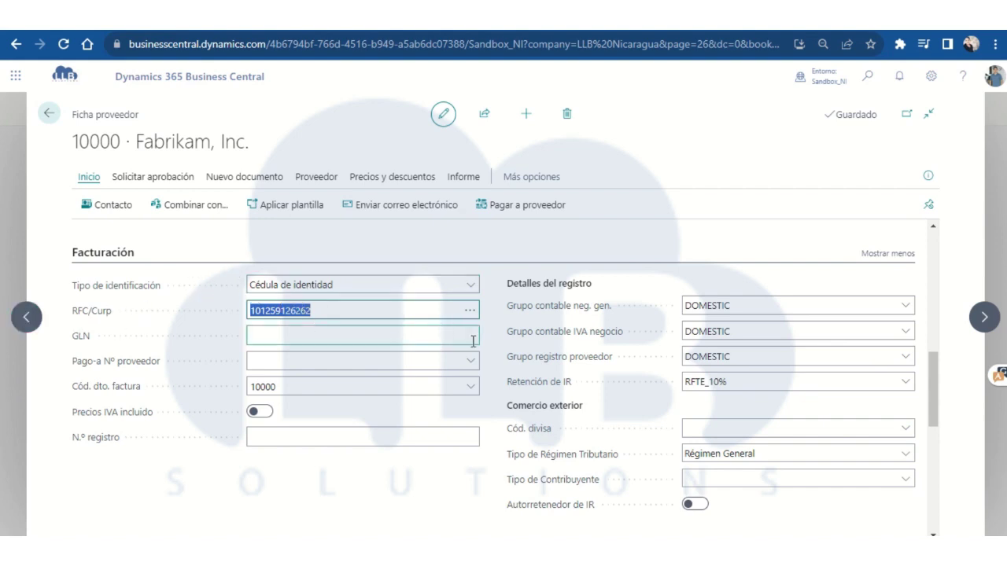
# Step: Review the vendor's Tipo de Régimen Tributario options and set Tipo de Contribuyente to Persona Jurídica
pyautogui.scroll(-1, 473, 341)
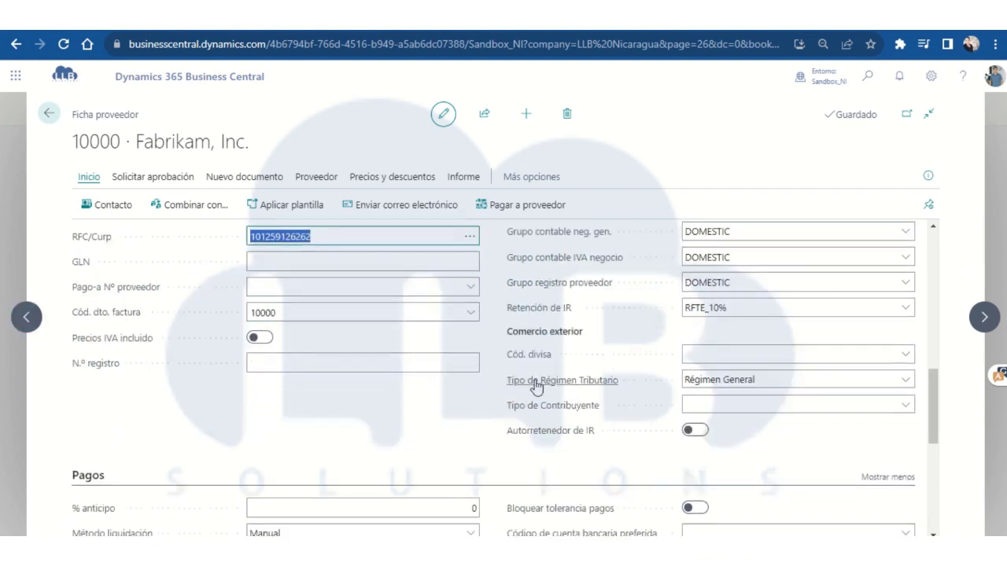
pyautogui.click(718, 385)
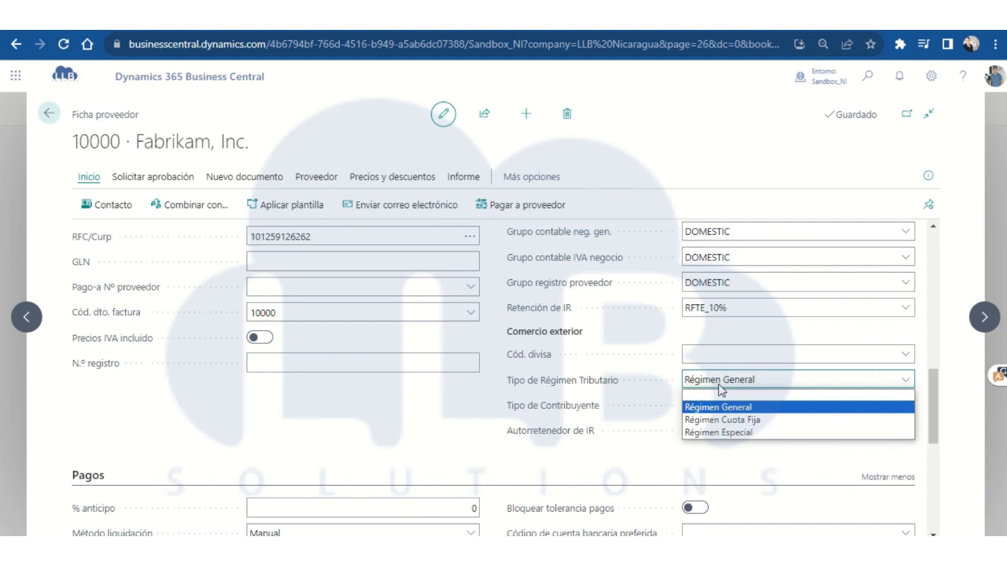
pyautogui.click(718, 384)
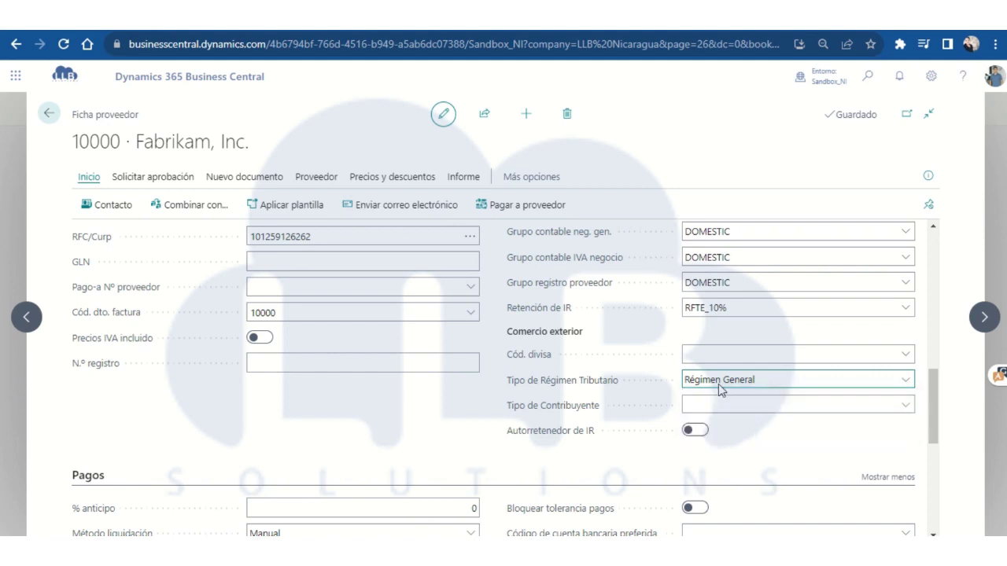
pyautogui.click(727, 404)
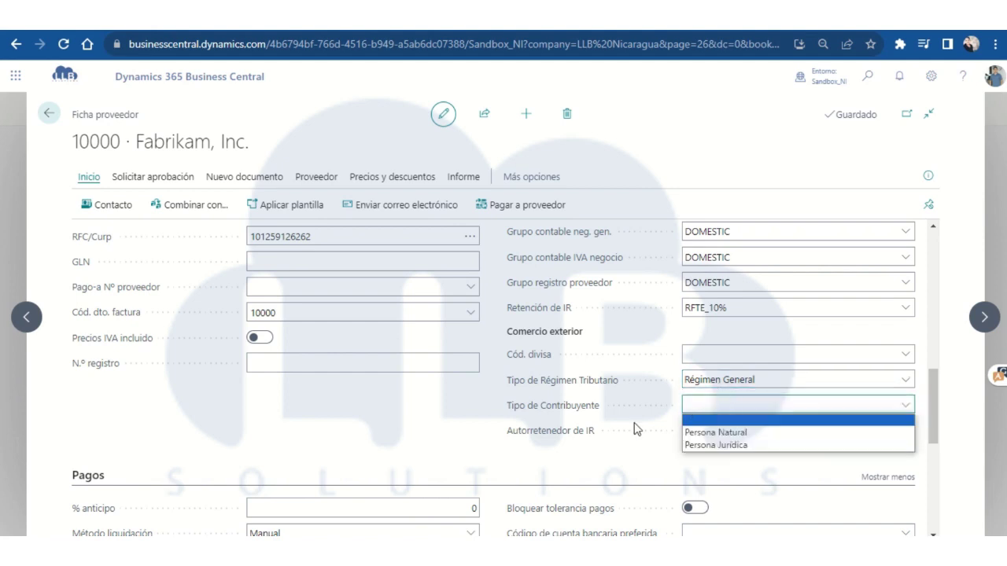
pyautogui.click(743, 445)
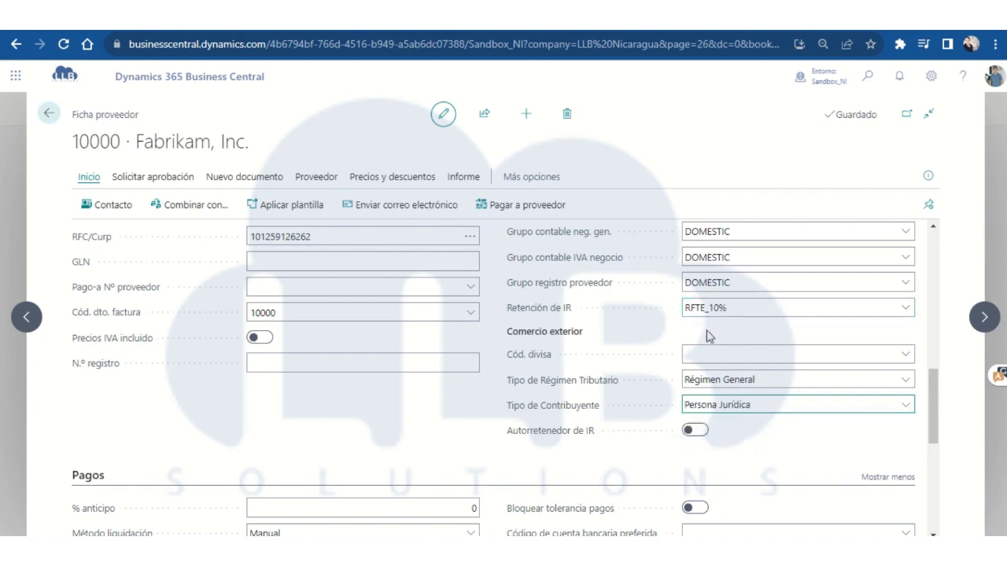
# Step: Select RFTE_10% from the full list as the vendor's Retención de IR and close the vendor card
pyautogui.click(906, 309)
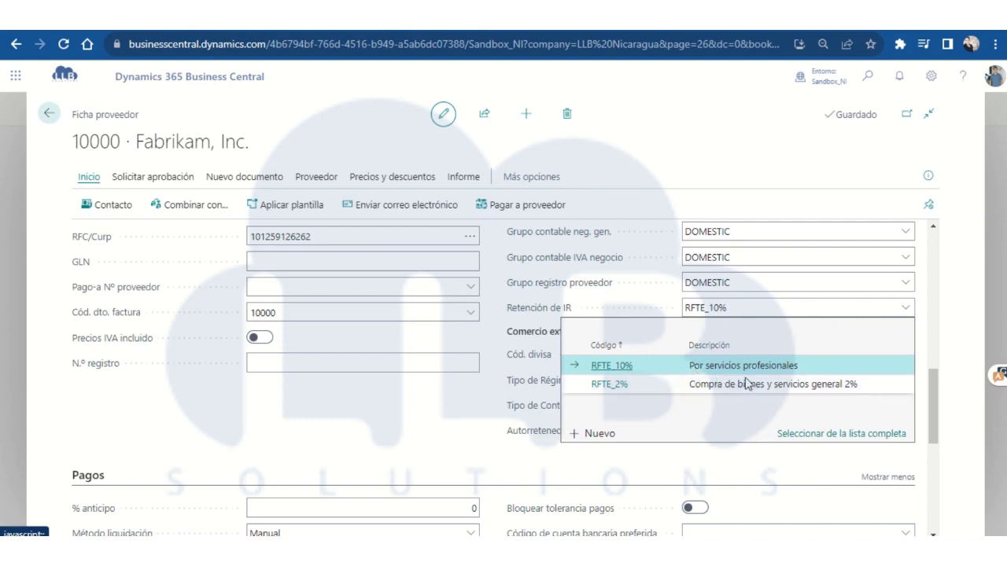
pyautogui.click(801, 437)
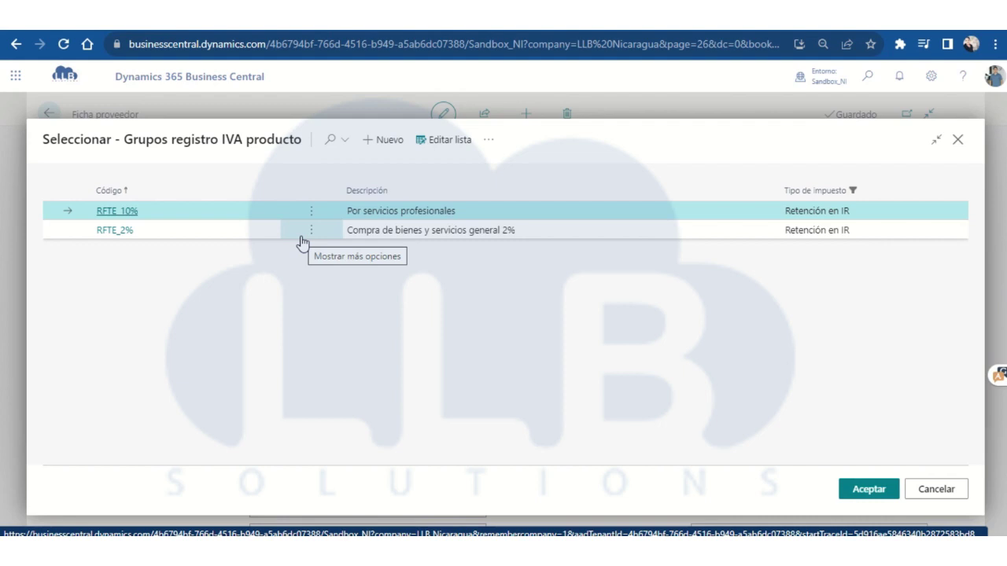
pyautogui.click(866, 489)
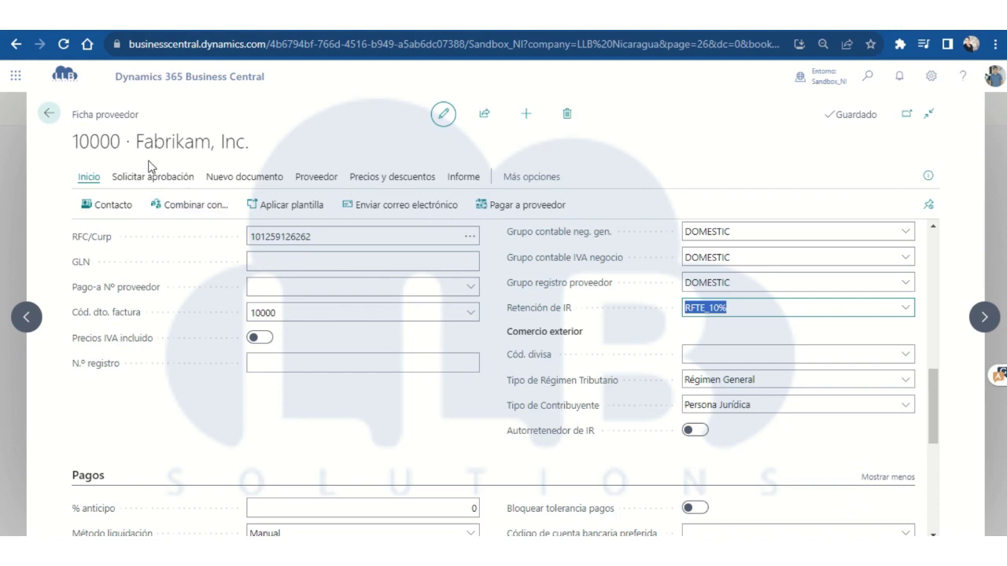
pyautogui.click(47, 115)
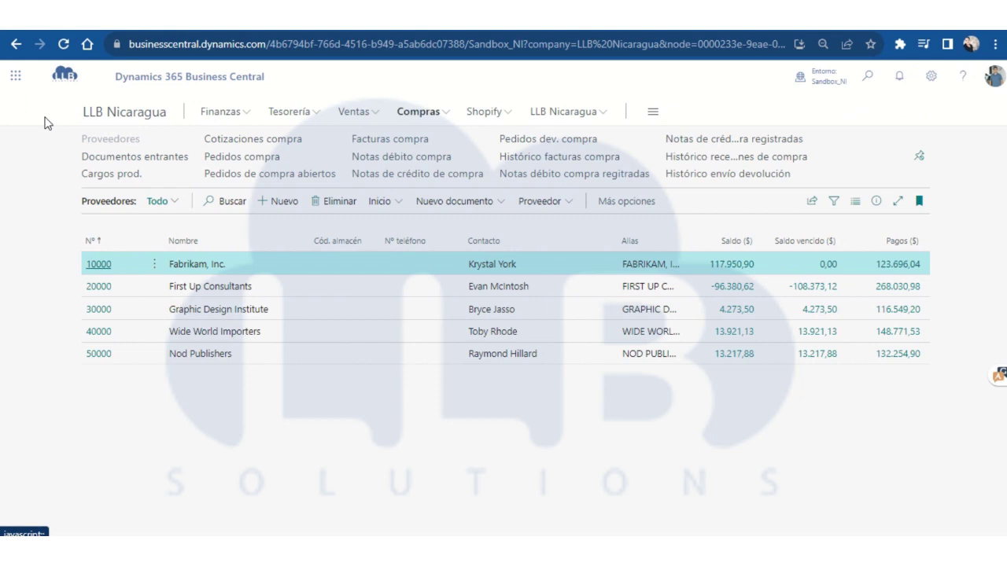
# Step: Open the customer card of Adatum Corporation from the sales customer list
pyautogui.click(350, 115)
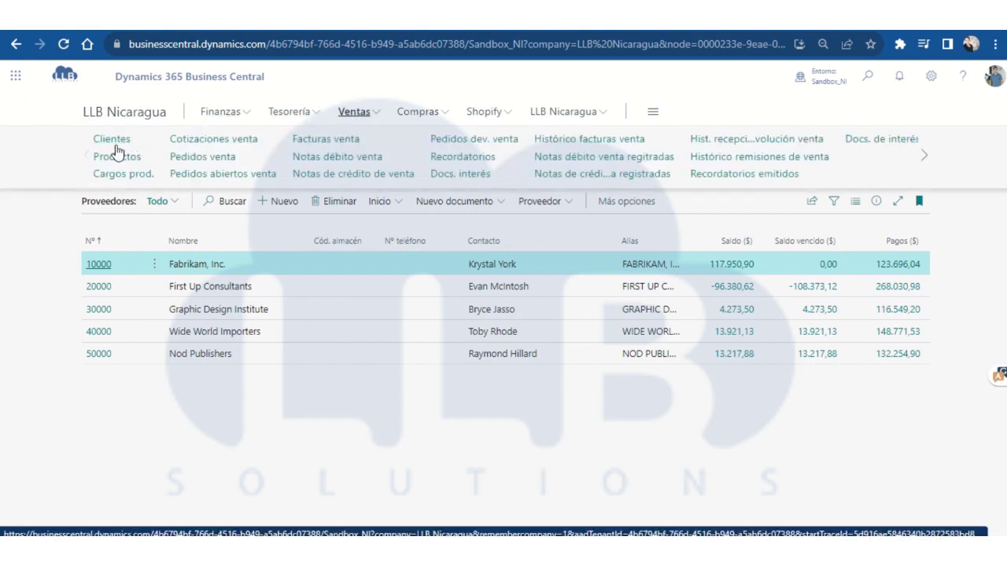
pyautogui.click(126, 140)
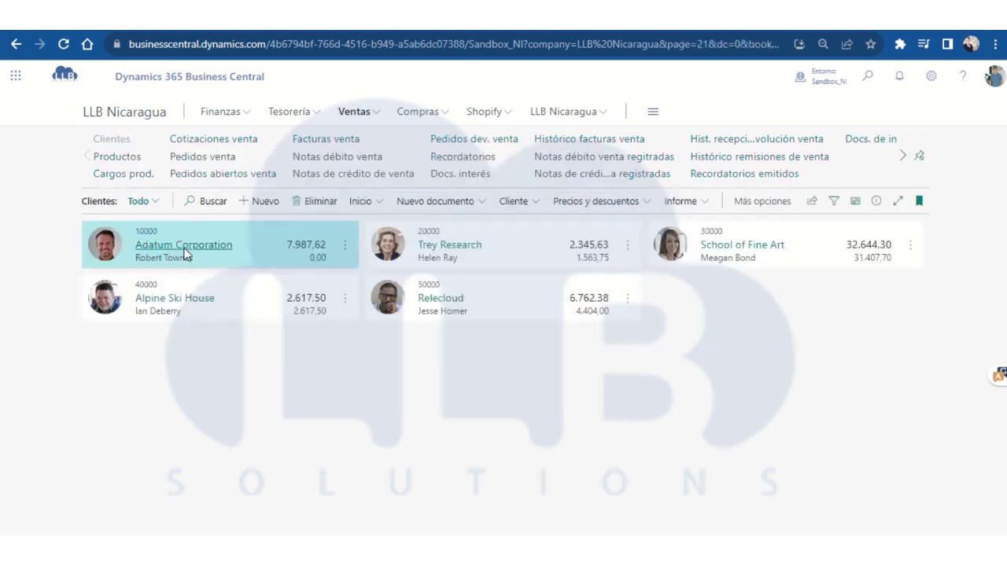
pyautogui.click(186, 250)
# Step: Set the customer's Tipo de identificación to Cédula de identidad and enter the identification number in RFC/Curp
pyautogui.scroll(-2, 250, 330)
pyautogui.scroll(-6, 250, 378)
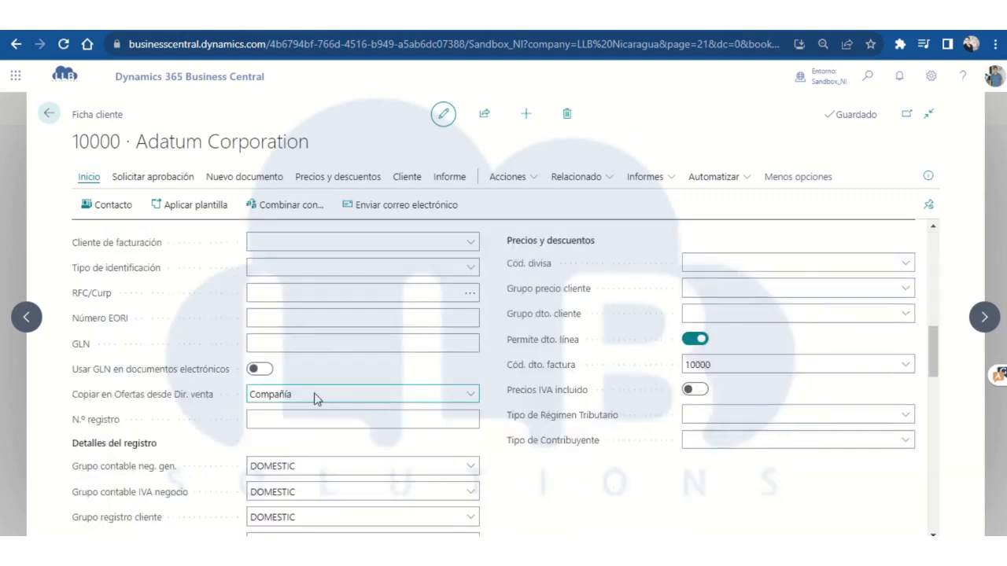
pyautogui.scroll(1, 317, 395)
pyautogui.click(296, 340)
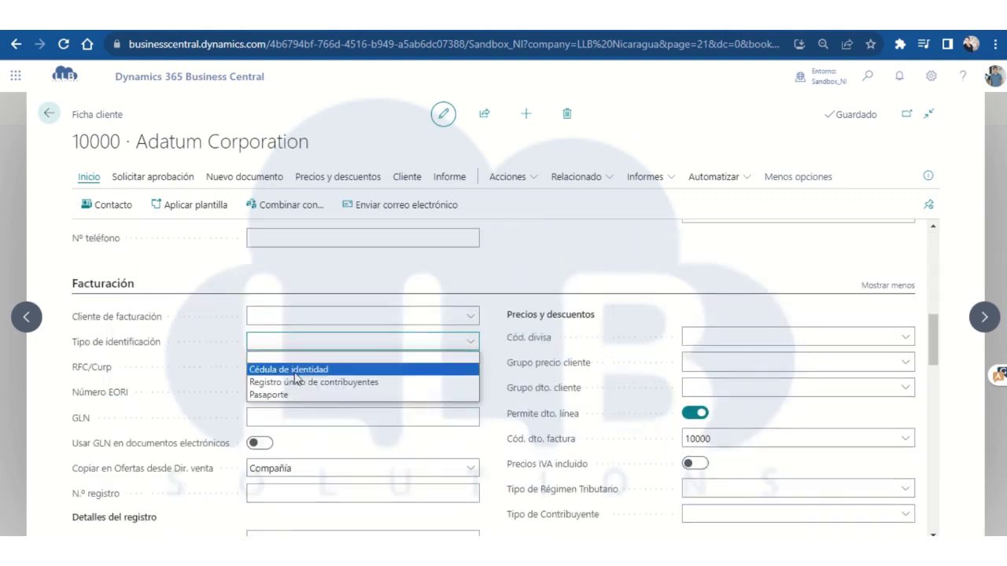
pyautogui.click(301, 364)
pyautogui.click(309, 367)
pyautogui.write('547975262')
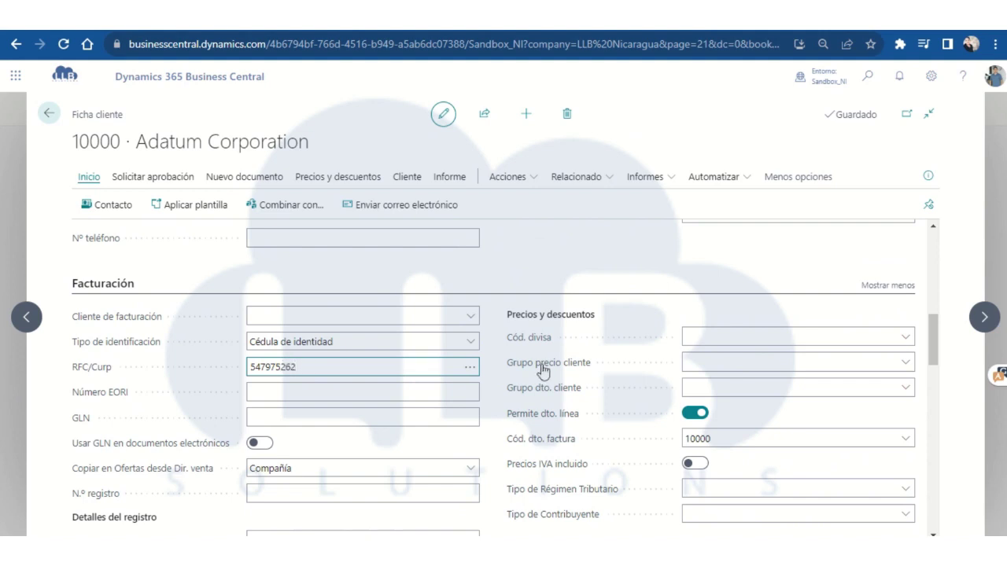
pyautogui.click(621, 380)
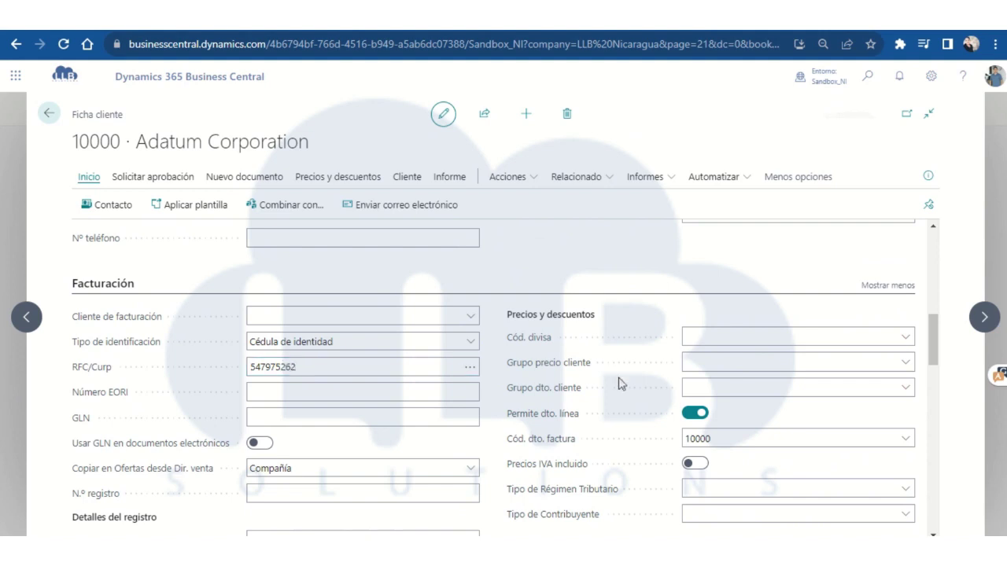
# Step: Set the customer's Tipo de Régimen Tributario to Régimen General and Tipo de Contribuyente to Persona Natural, and close the card
pyautogui.scroll(-1, 635, 410)
pyautogui.click(716, 417)
pyautogui.click(718, 443)
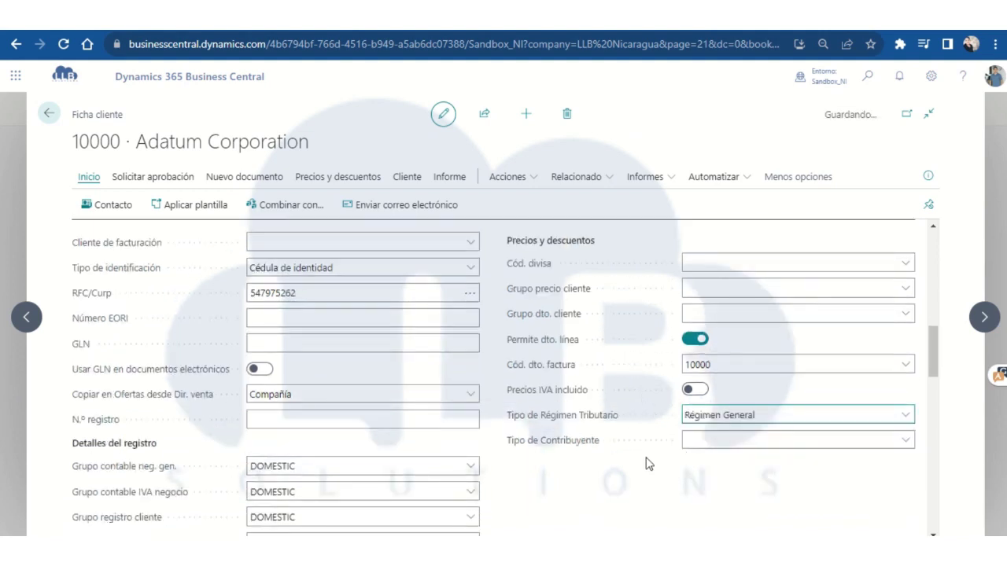
pyautogui.click(755, 441)
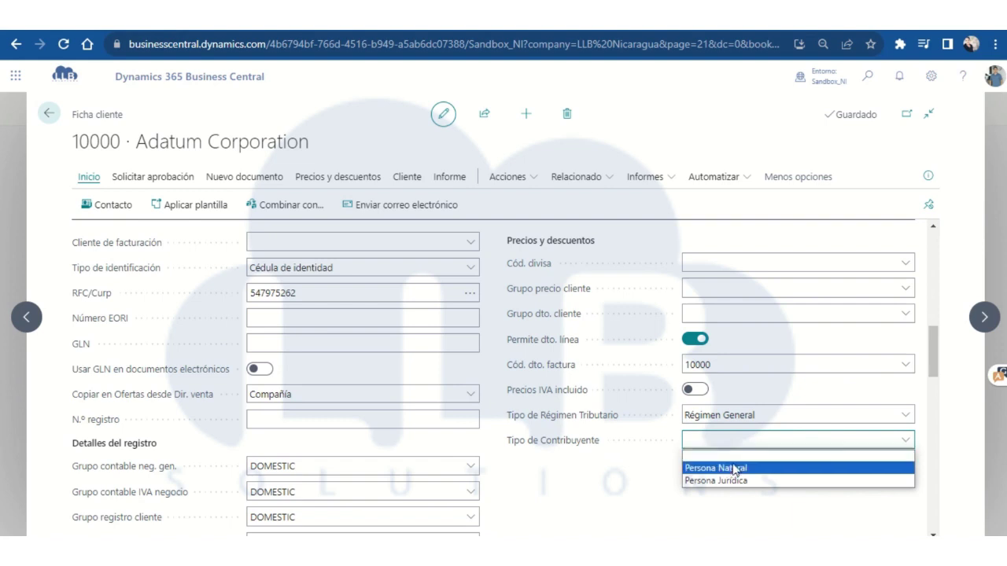
pyautogui.click(739, 468)
pyautogui.scroll(-2, 298, 391)
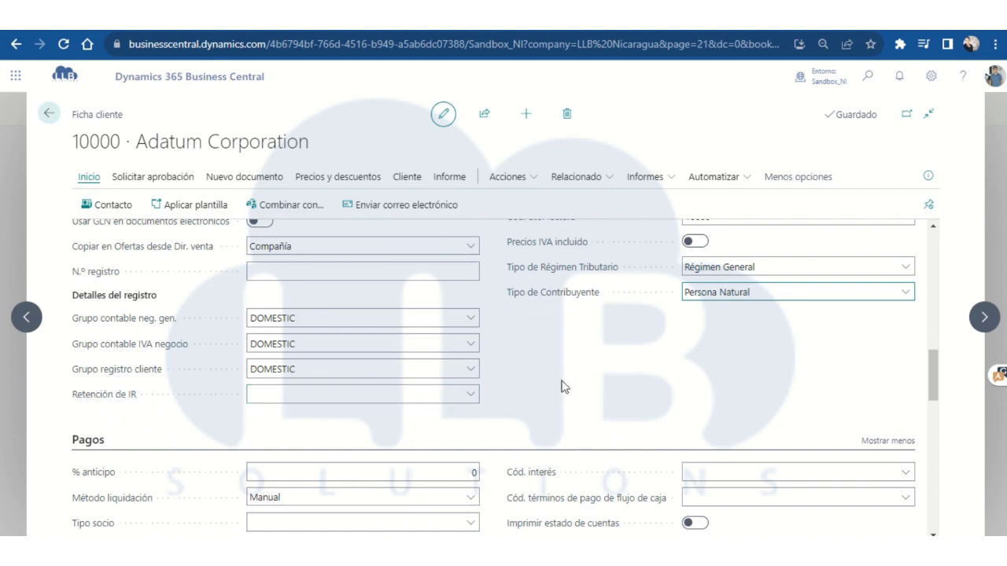
pyautogui.click(47, 114)
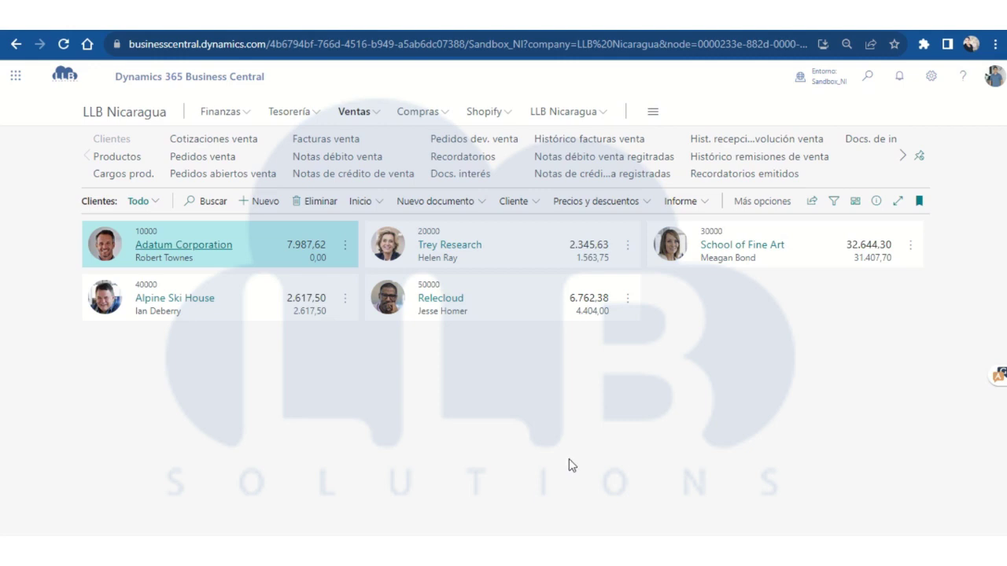
# Step: Create a new purchase invoice for vendor Fabrikam, Inc. with vendor invoice number TEST_0001
pyautogui.click(443, 114)
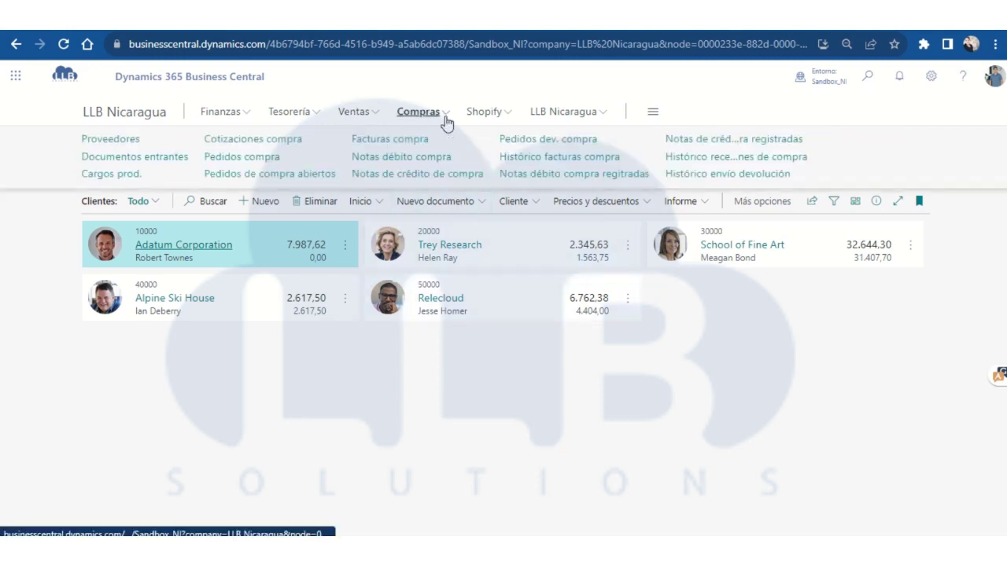
pyautogui.click(394, 142)
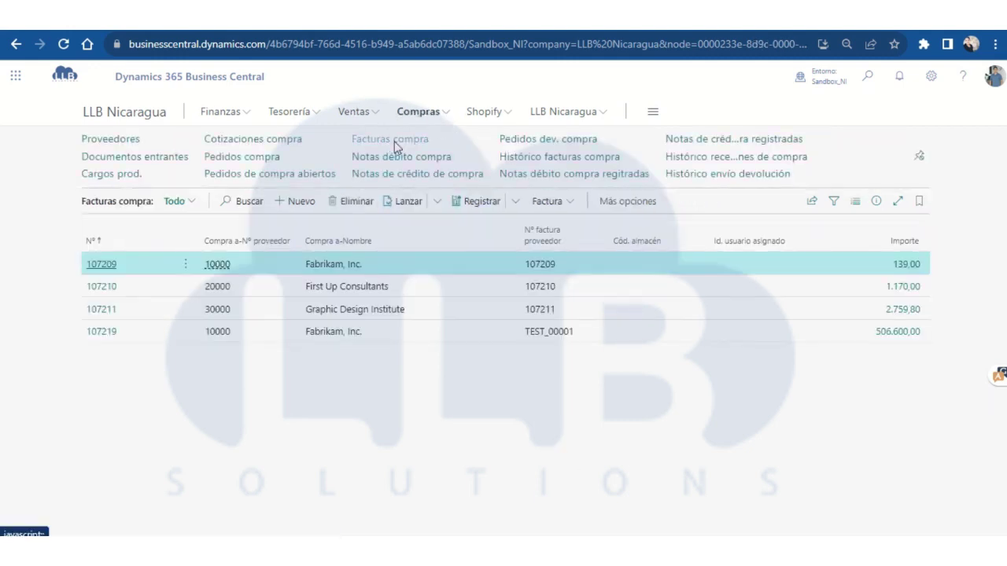
pyautogui.click(286, 208)
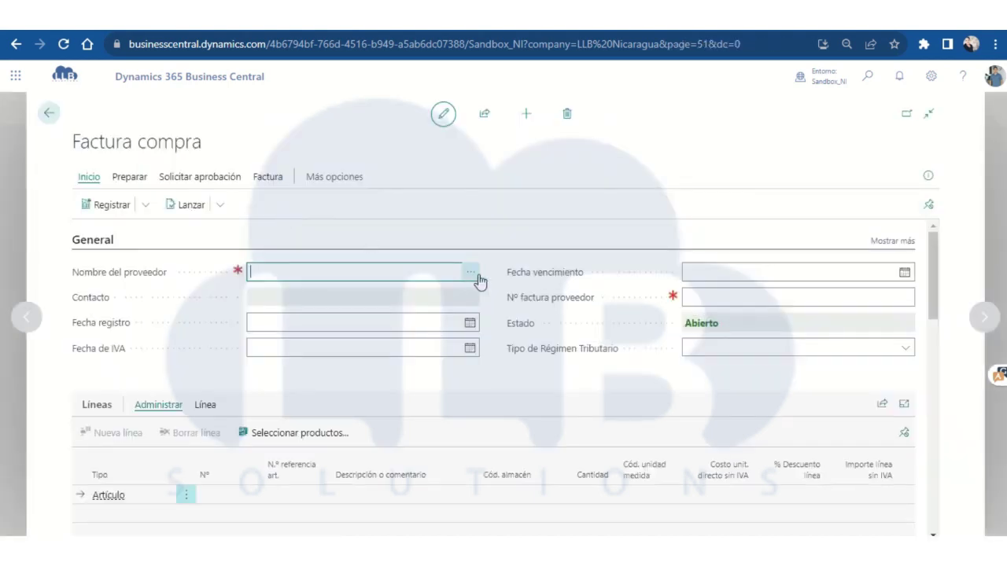
pyautogui.click(471, 273)
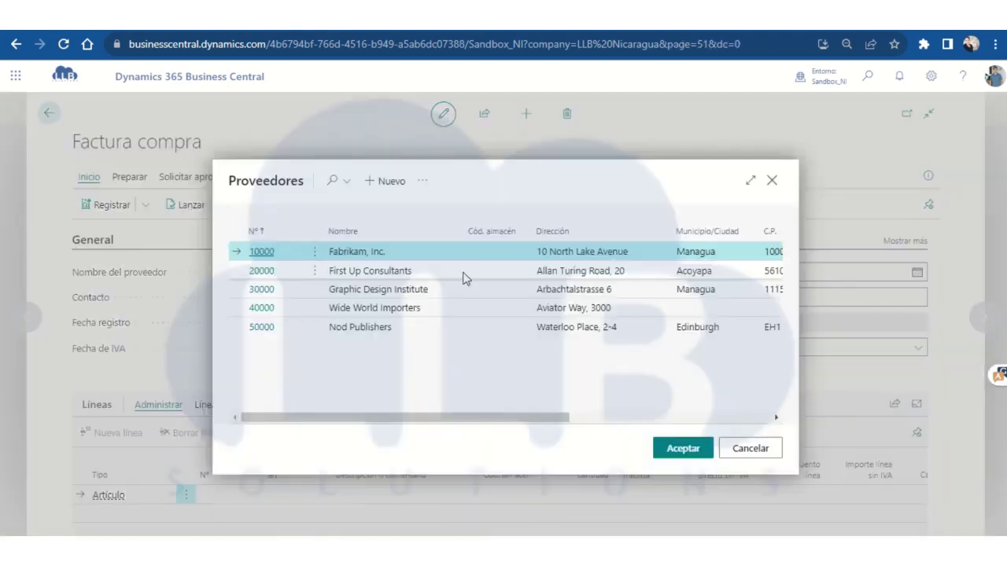
pyautogui.click(261, 251)
pyautogui.click(714, 296)
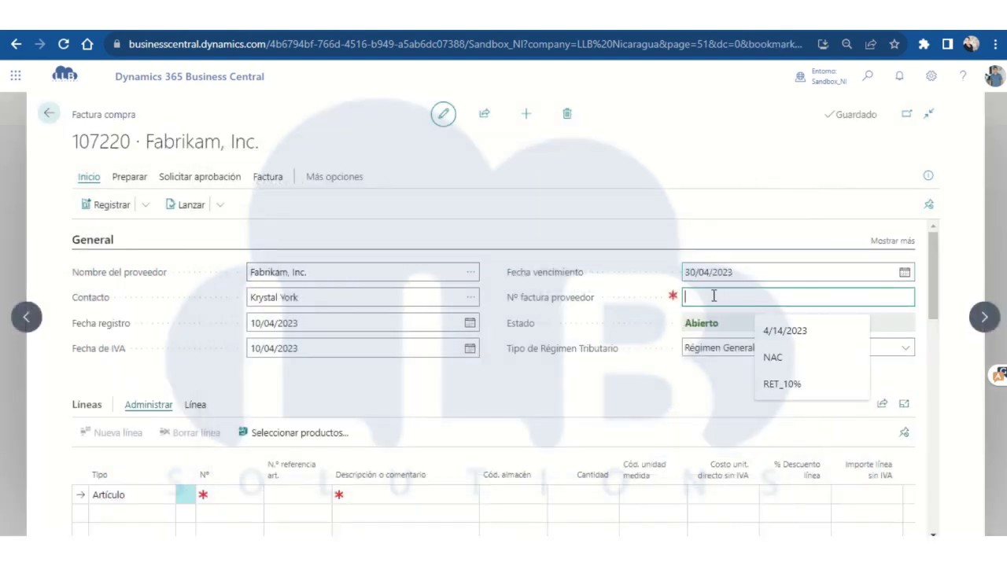
pyautogui.write('test_0001')
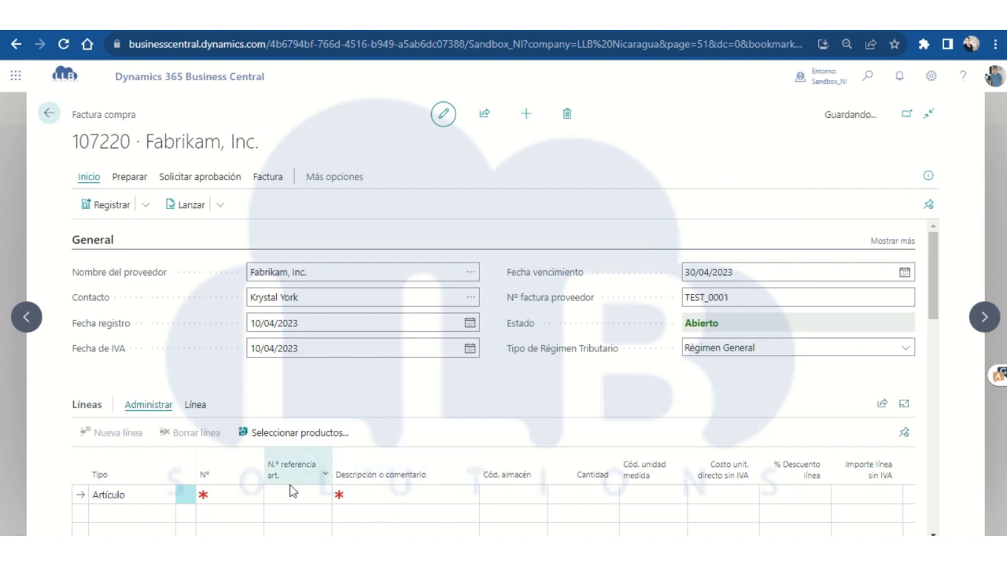
# Step: Add item 1896-S (ATHENS Desk) to the first invoice line with a quantity of 100
pyautogui.click(249, 495)
pyautogui.click(251, 496)
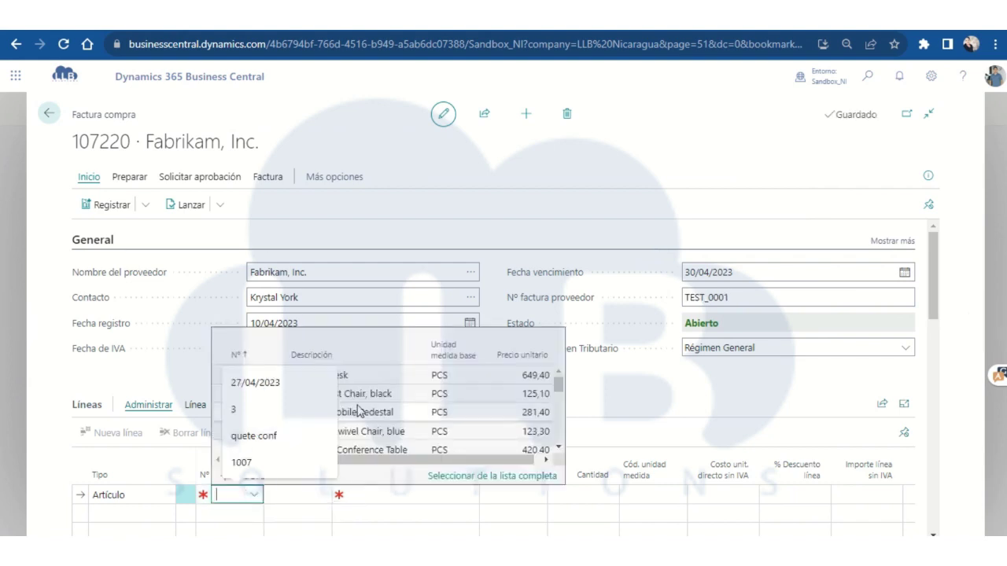
pyautogui.click(383, 376)
pyautogui.click(577, 494)
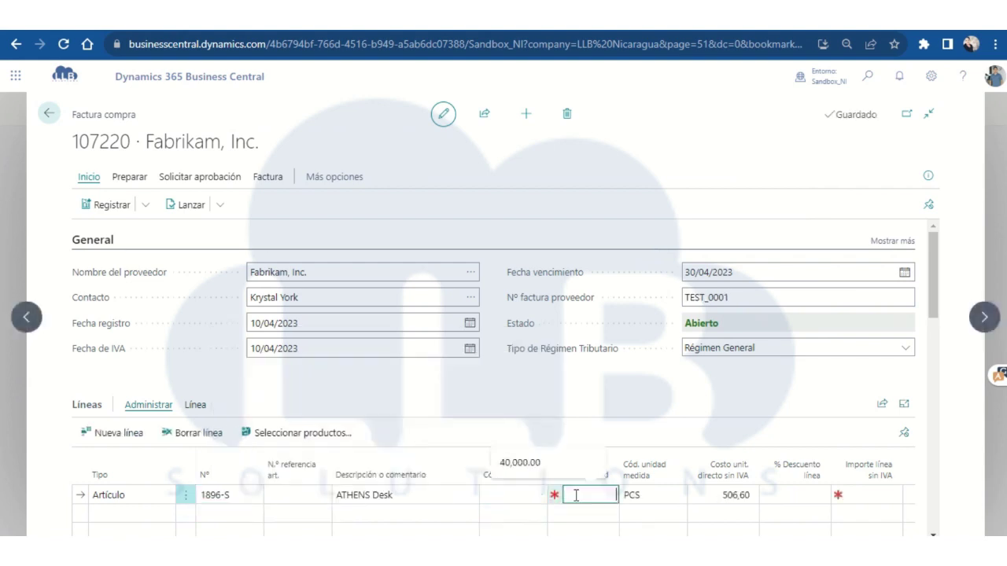
pyautogui.write('100')
pyautogui.scroll(-3, 572, 464)
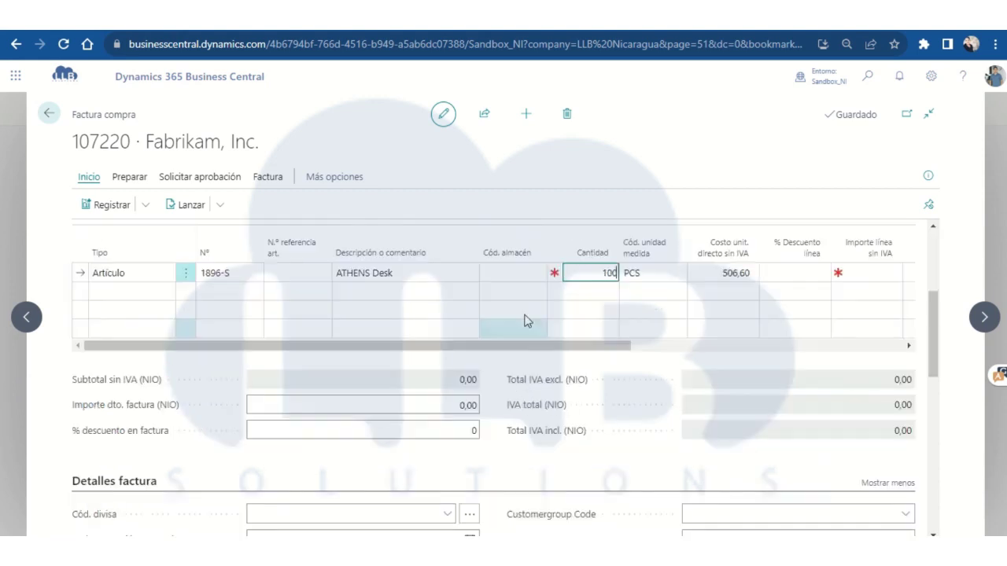
# Step: Review the available Retención de IR and Impuesto adicional codes for the ATHENS Desk invoice line
pyautogui.moveTo(606, 349); pyautogui.dragTo(929, 344)
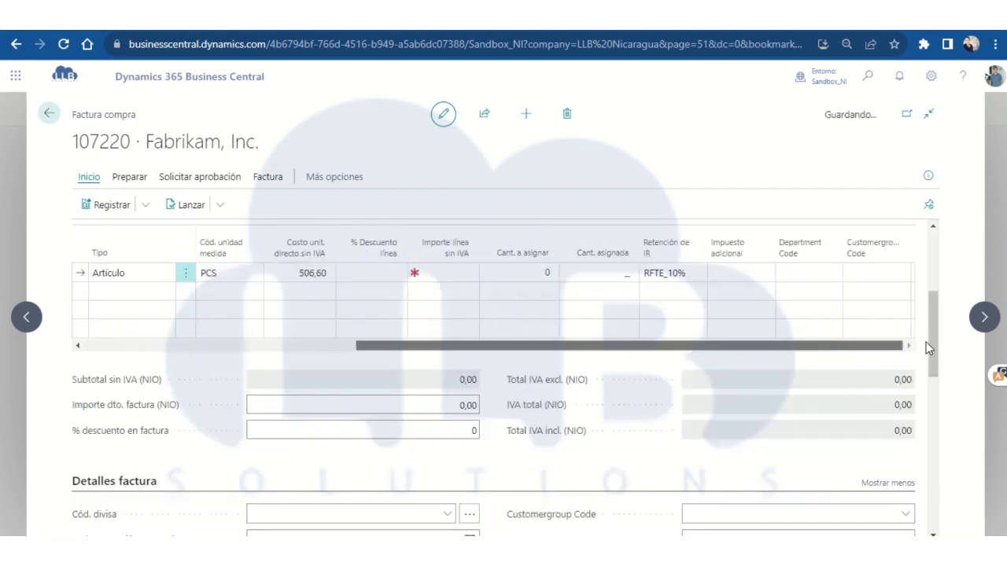
pyautogui.scroll(2, 711, 358)
pyautogui.click(673, 416)
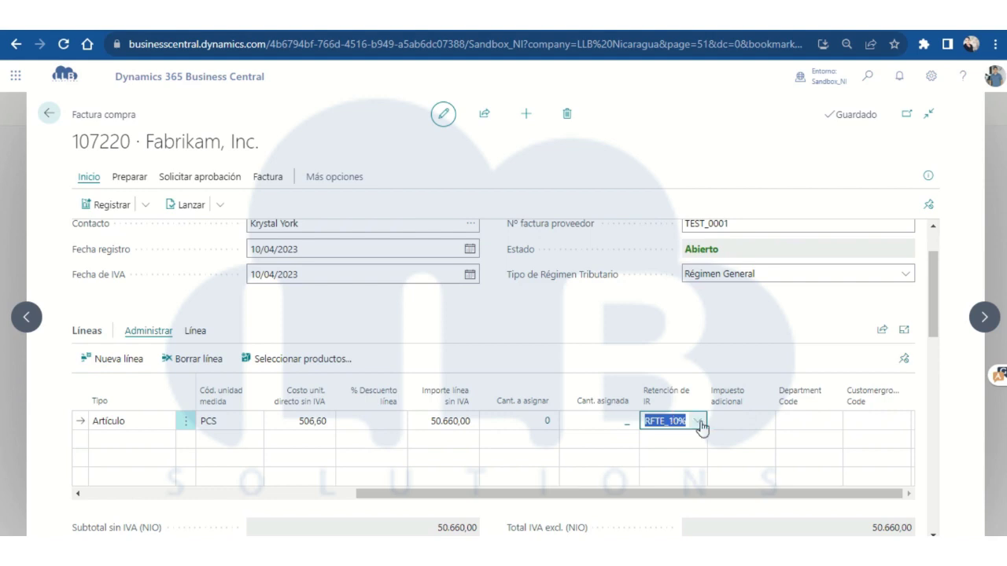
pyautogui.click(698, 422)
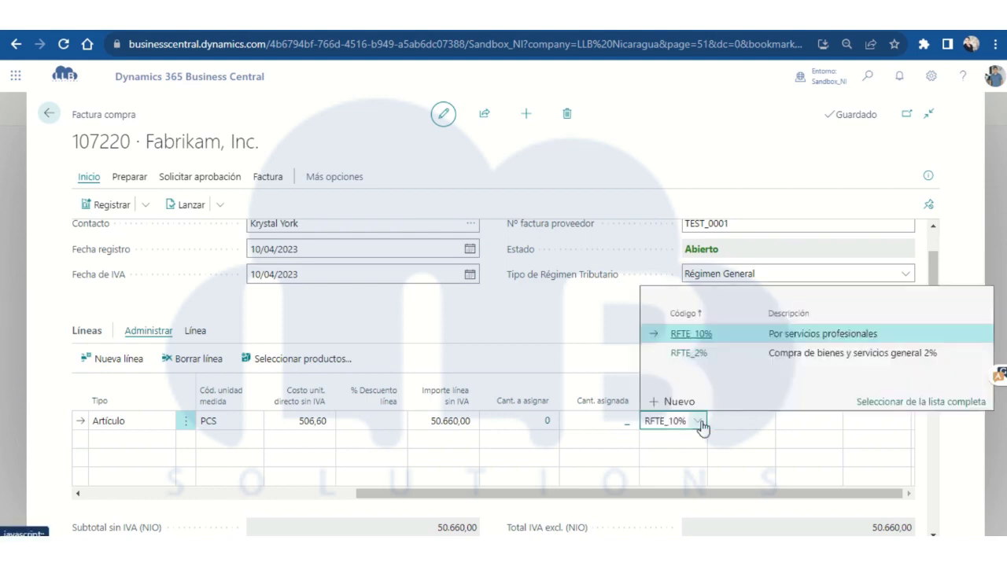
pyautogui.click(613, 346)
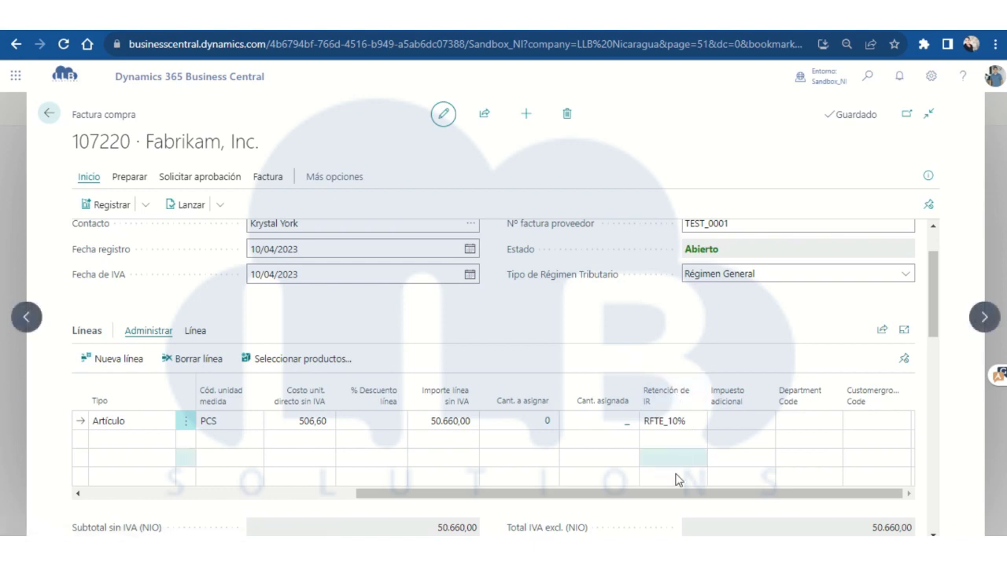
pyautogui.click(735, 422)
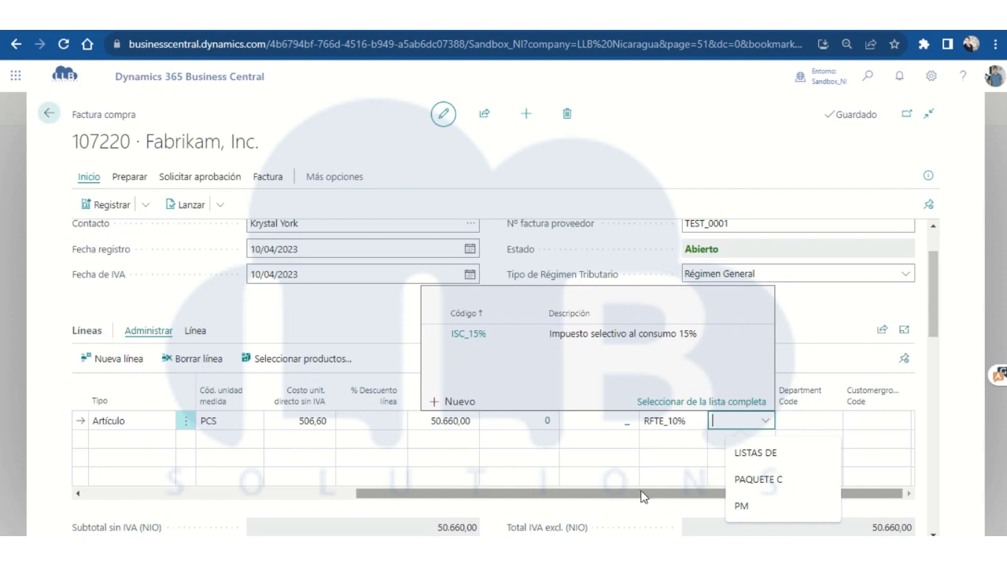
# Step: Open the item card of ATHENS Desk from the invoice line's full item list
pyautogui.moveTo(640, 495); pyautogui.dragTo(213, 502)
pyautogui.click(226, 425)
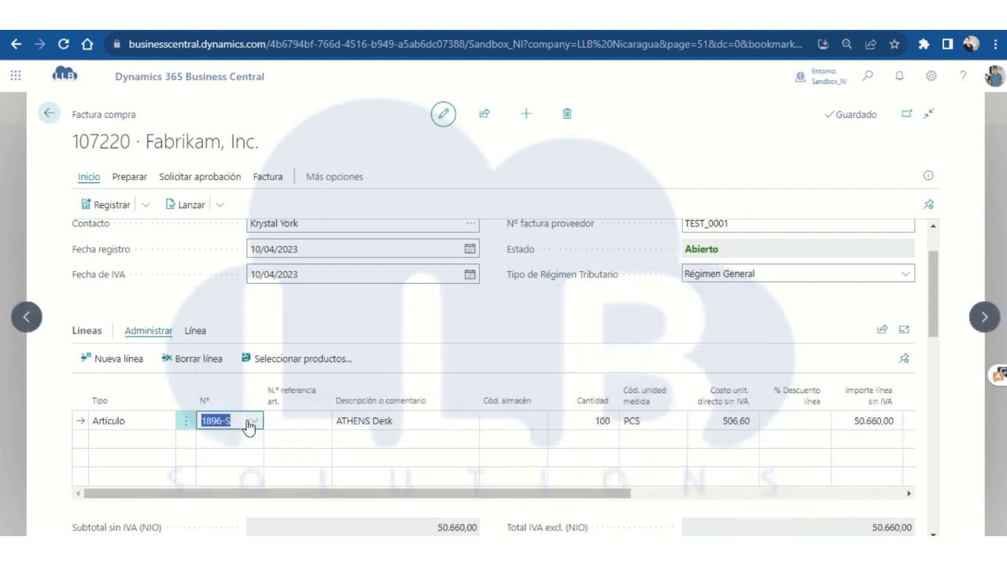
pyautogui.click(253, 421)
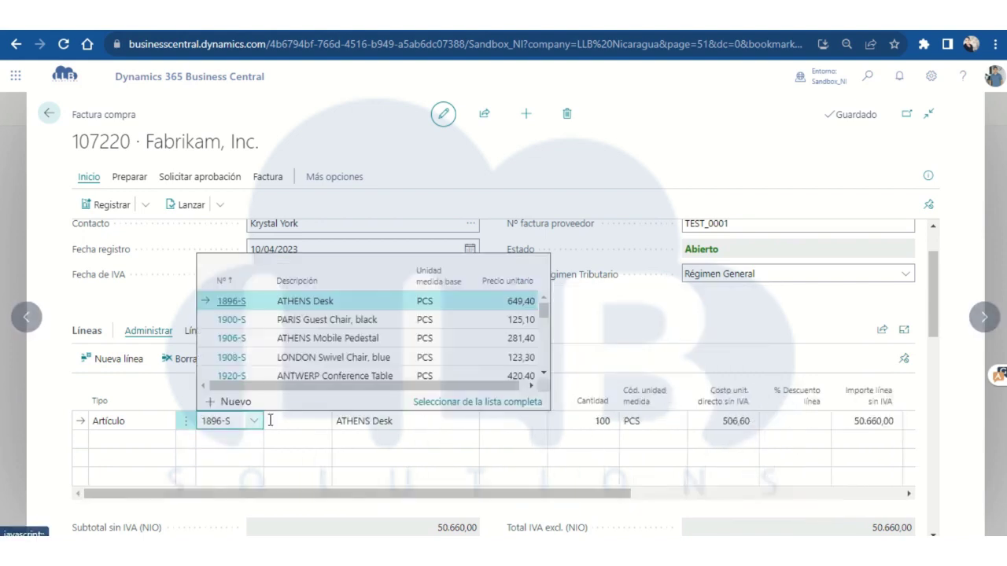
pyautogui.click(453, 407)
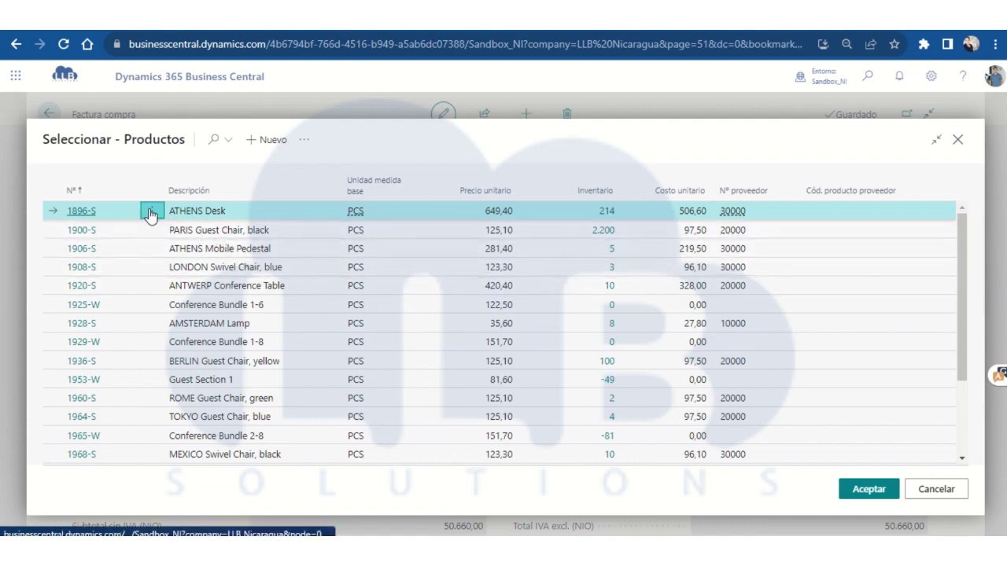
pyautogui.click(151, 212)
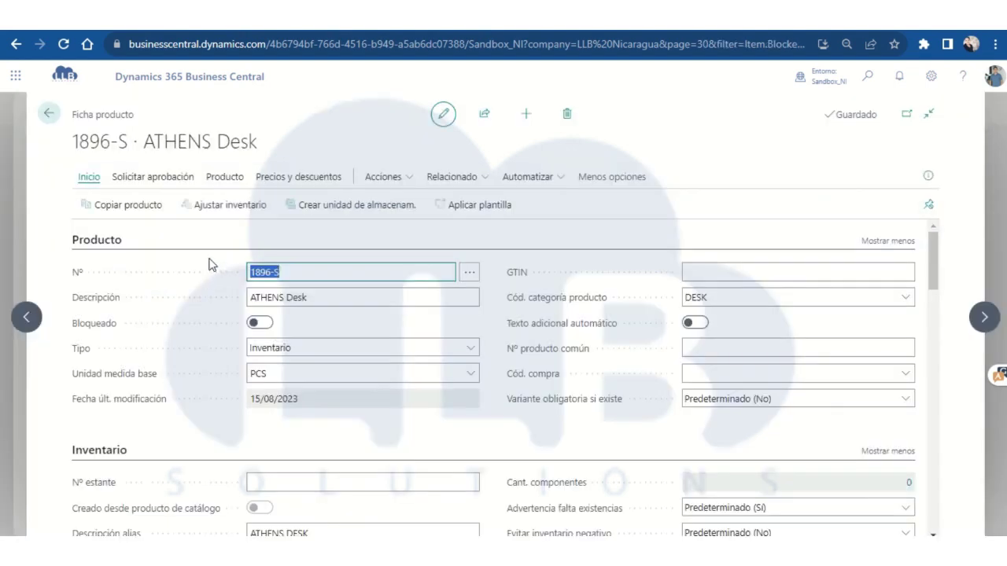
# Step: Set the item's Impuesto adicional to ISC_15% and return to the invoice with item 1896-S selected for the line
pyautogui.scroll(-3, 542, 398)
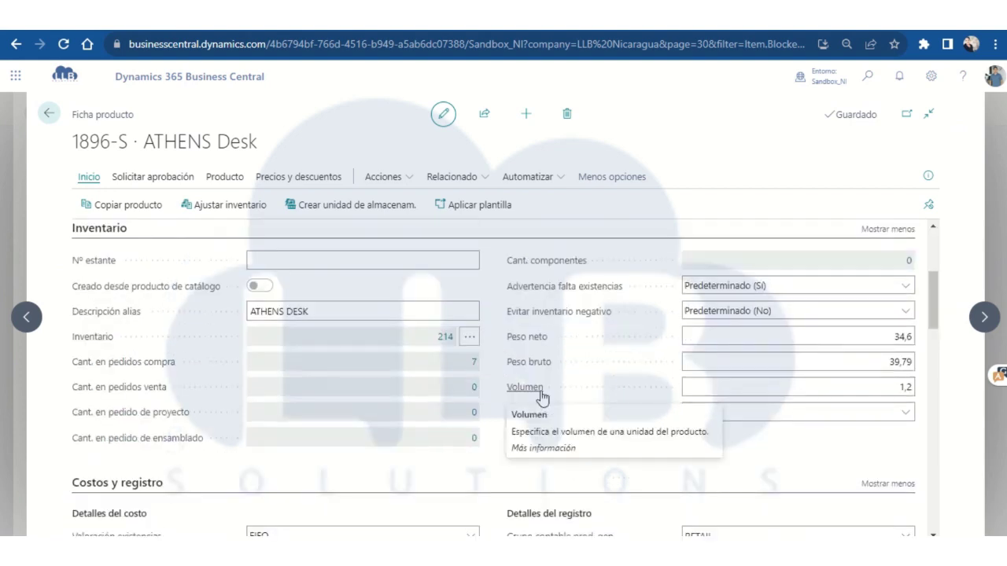
pyautogui.scroll(-2, 542, 397)
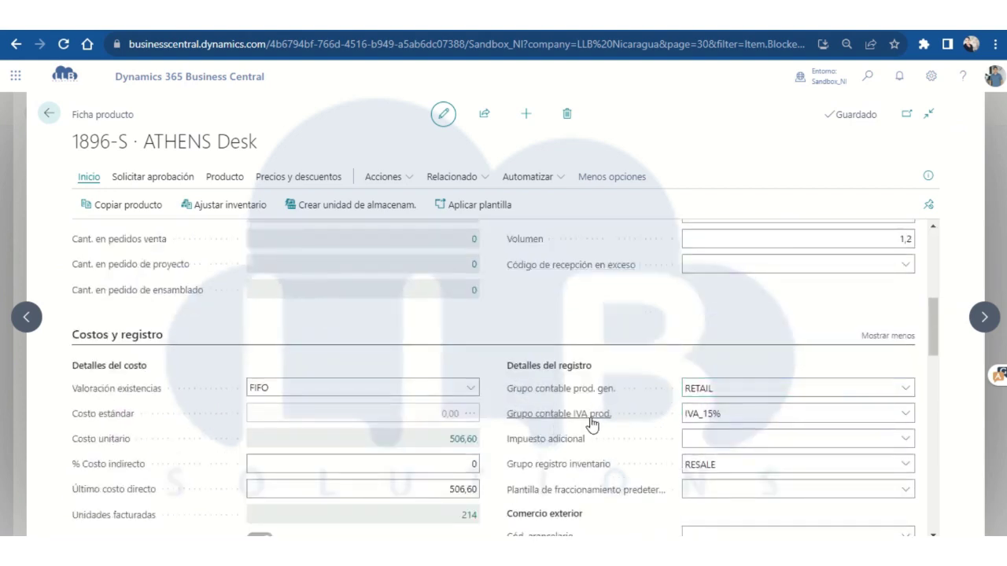
pyautogui.click(791, 417)
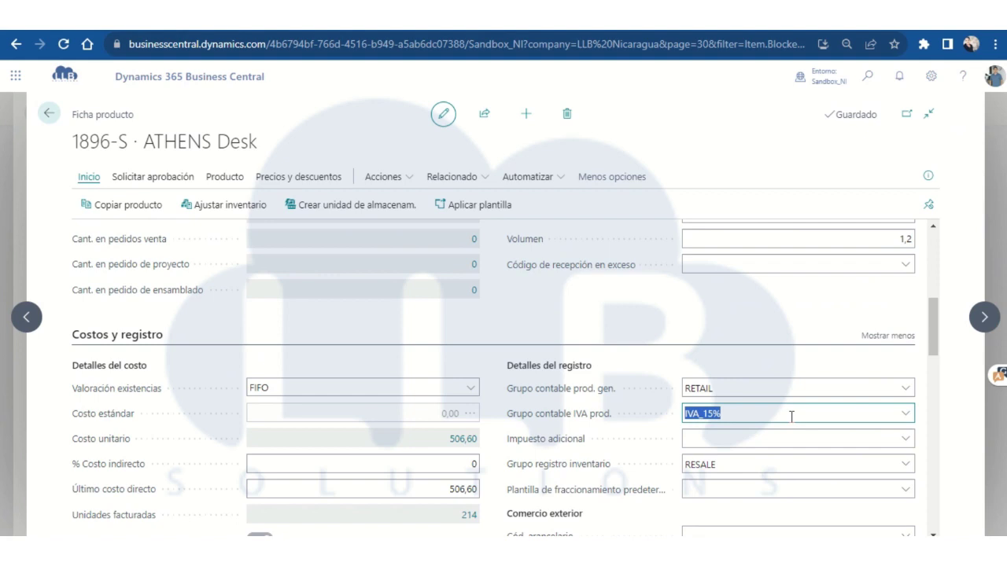
pyautogui.click(770, 438)
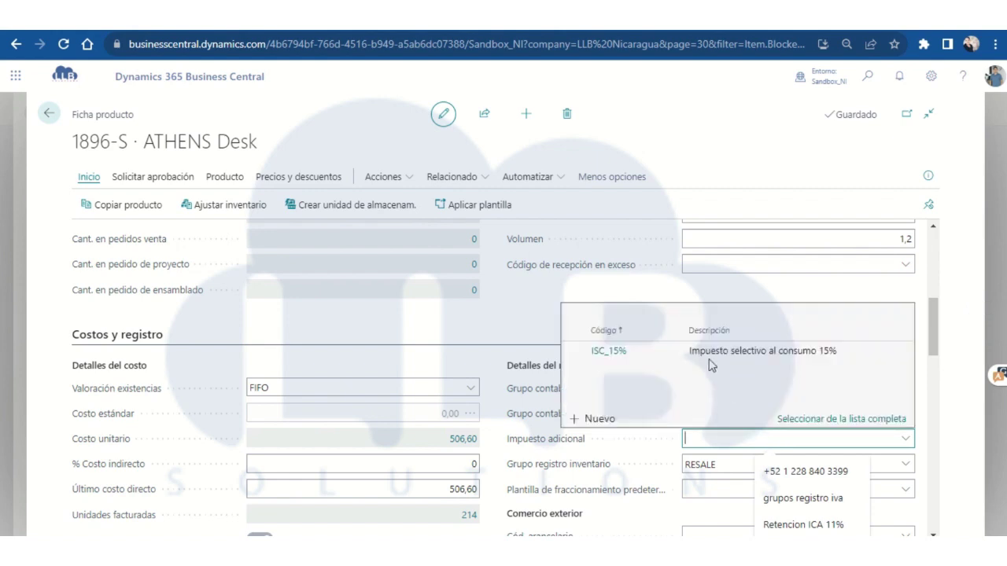
pyautogui.click(709, 360)
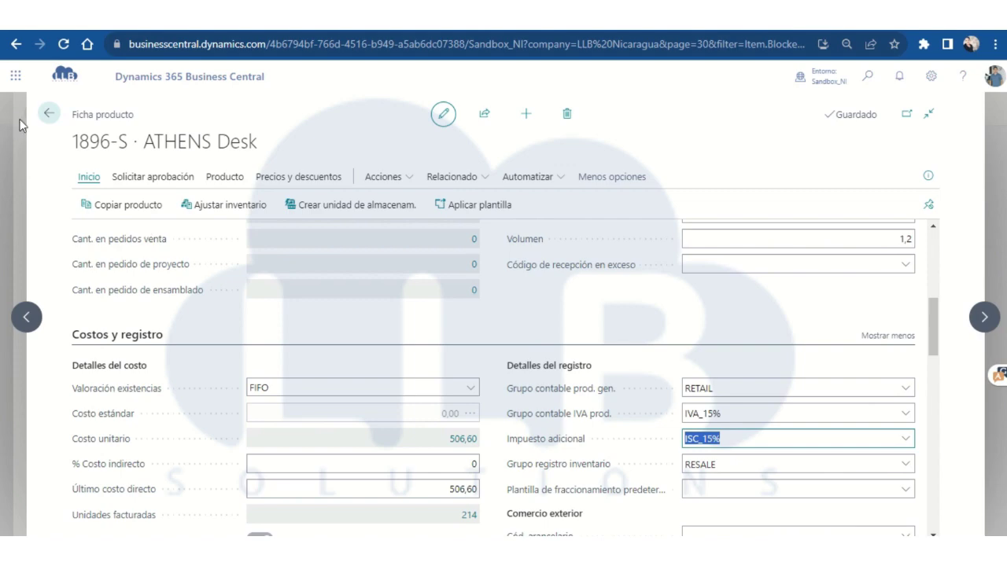
pyautogui.click(48, 114)
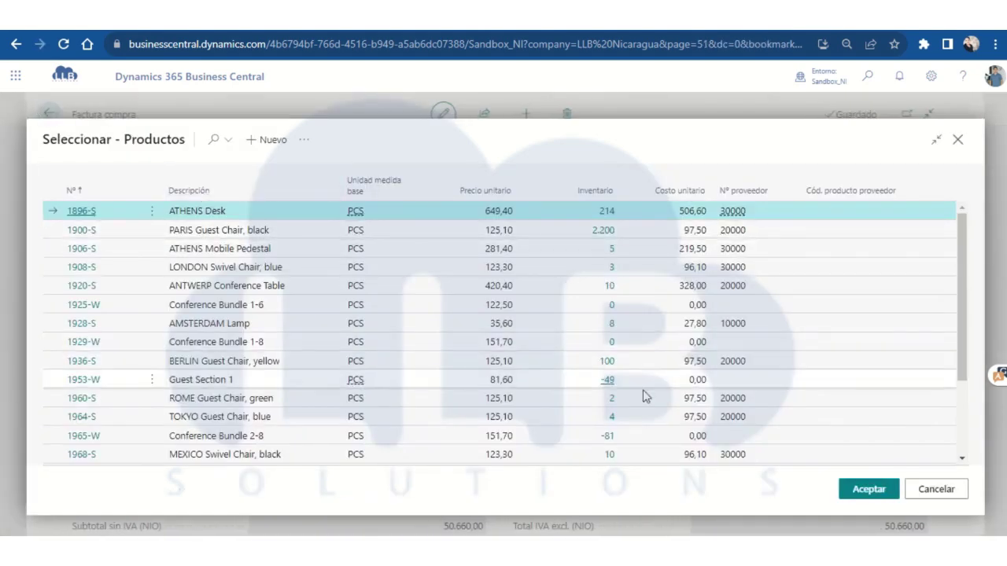
pyautogui.click(868, 489)
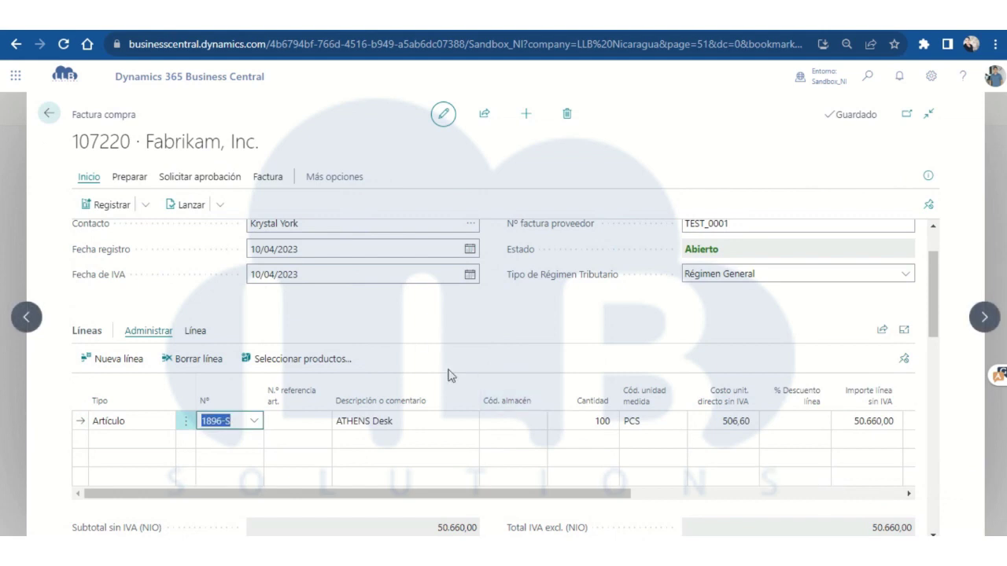
# Step: Set the Impuesto adicional of the ATHENS Desk invoice line to ISC_15% and check the invoice totals
pyautogui.moveTo(575, 499); pyautogui.dragTo(881, 503)
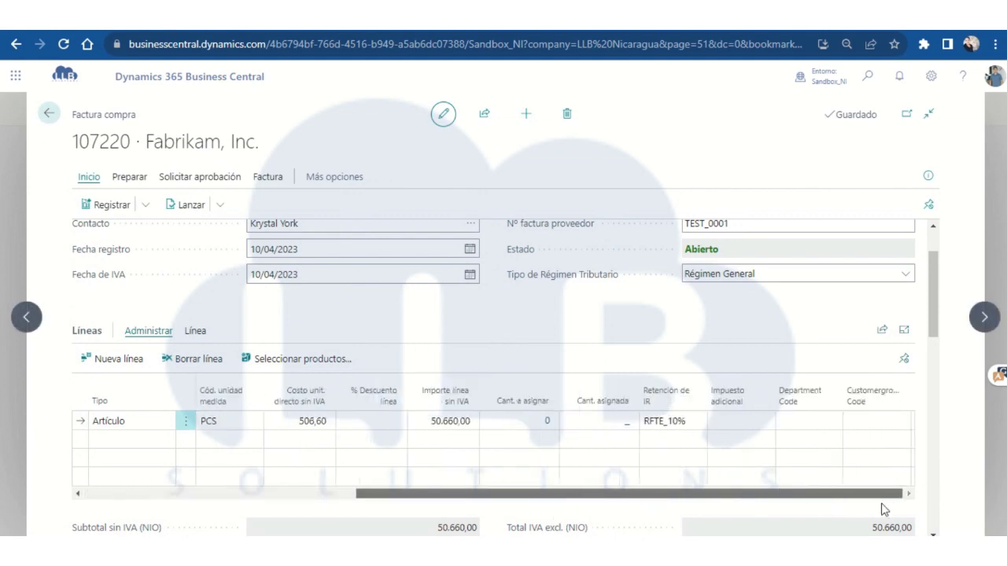
pyautogui.click(755, 422)
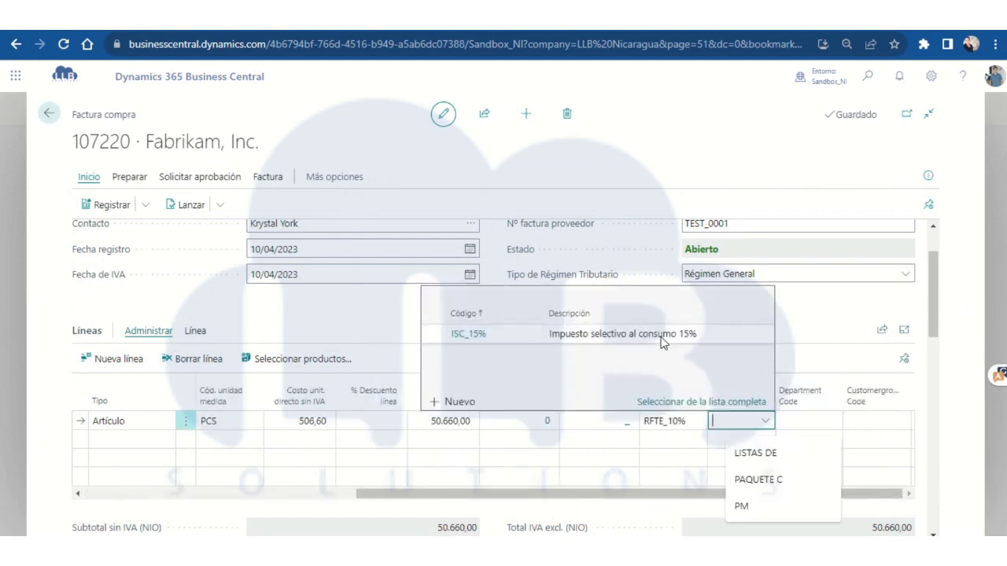
pyautogui.click(664, 338)
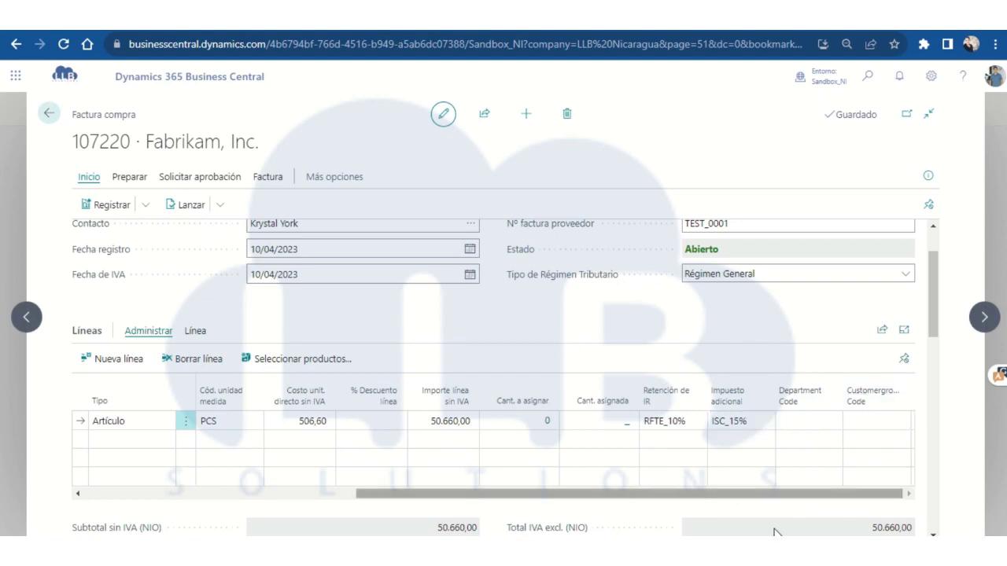
pyautogui.moveTo(609, 494); pyautogui.dragTo(174, 472)
pyautogui.scroll(-4, 791, 370)
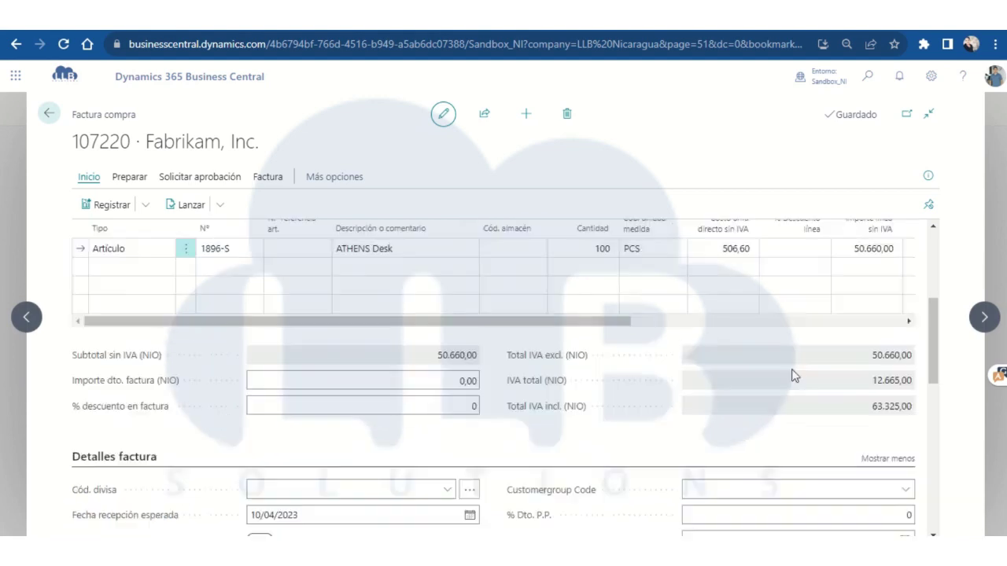
pyautogui.scroll(4, 708, 330)
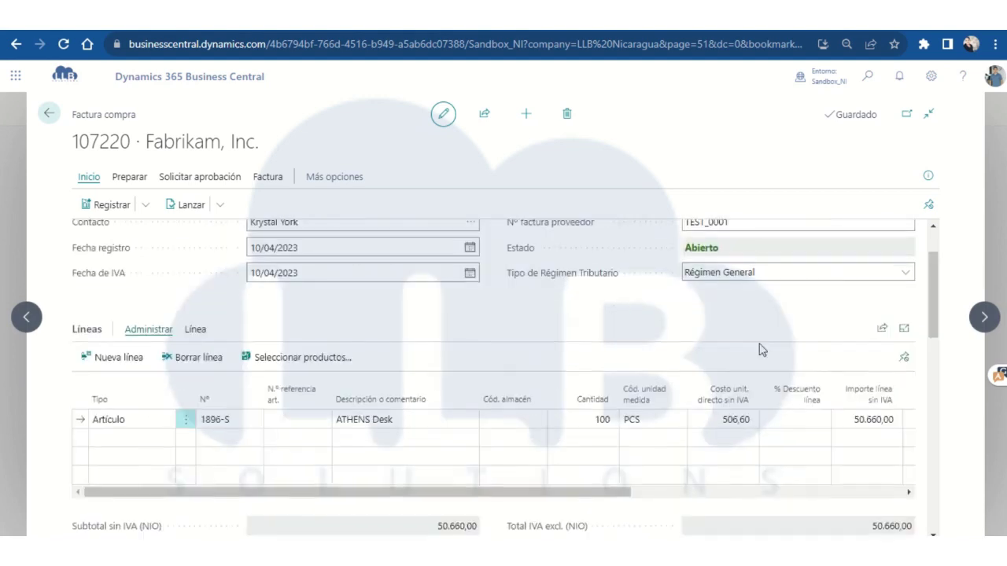
# Step: Preview the posting of the purchase invoice and open its Mov. IVA entries
pyautogui.click(145, 205)
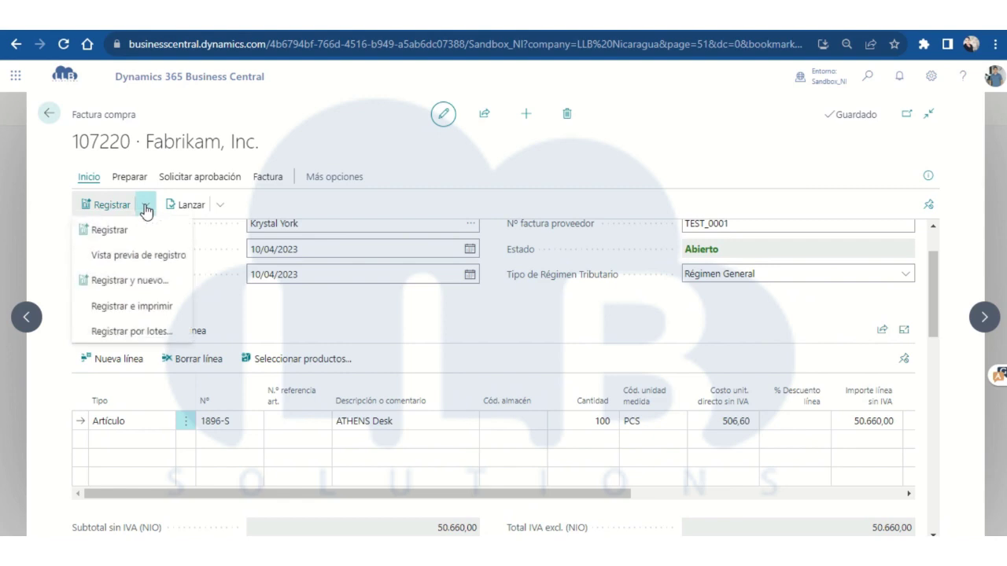
pyautogui.click(124, 260)
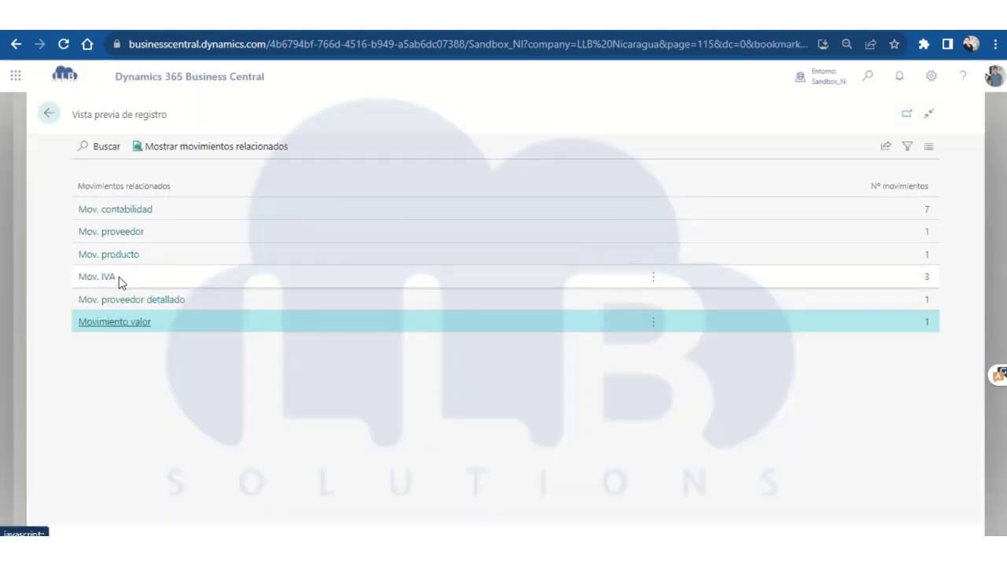
pyautogui.click(102, 278)
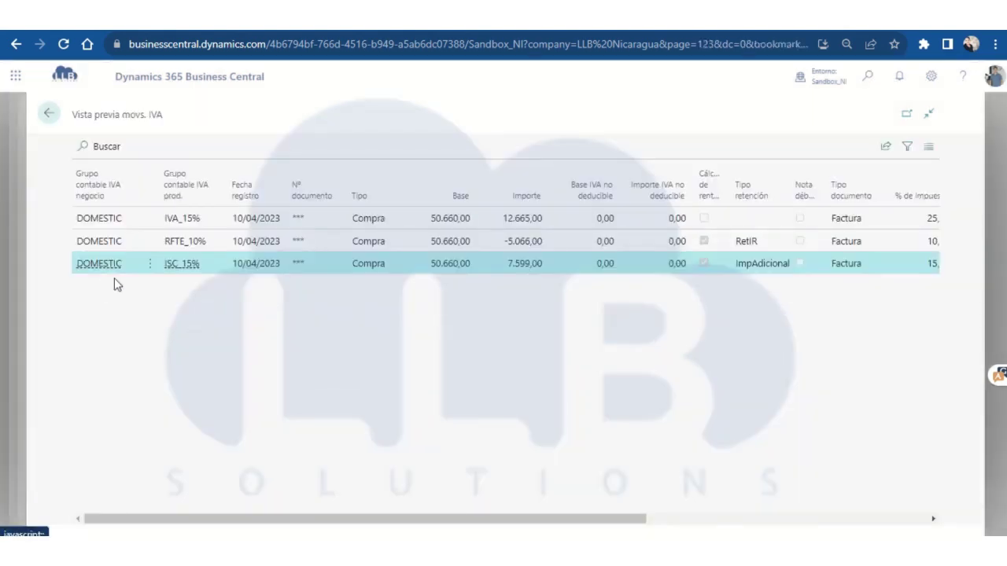
# Step: Examine the withholding type, base, amount and tax percentage of the RetIR and ImpAdicional entries in the VAT preview
pyautogui.click(755, 243)
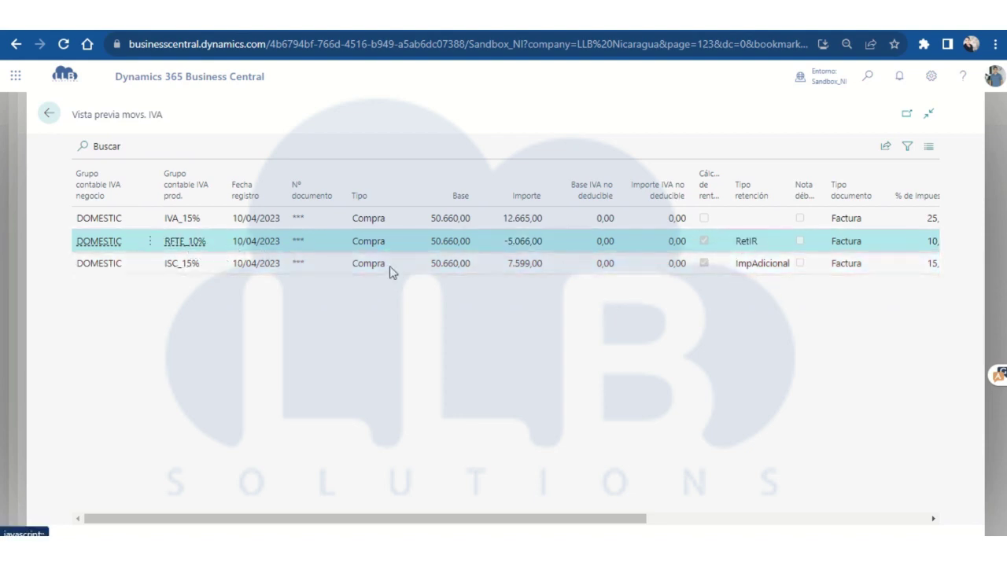
pyautogui.moveTo(619, 517); pyautogui.dragTo(705, 519)
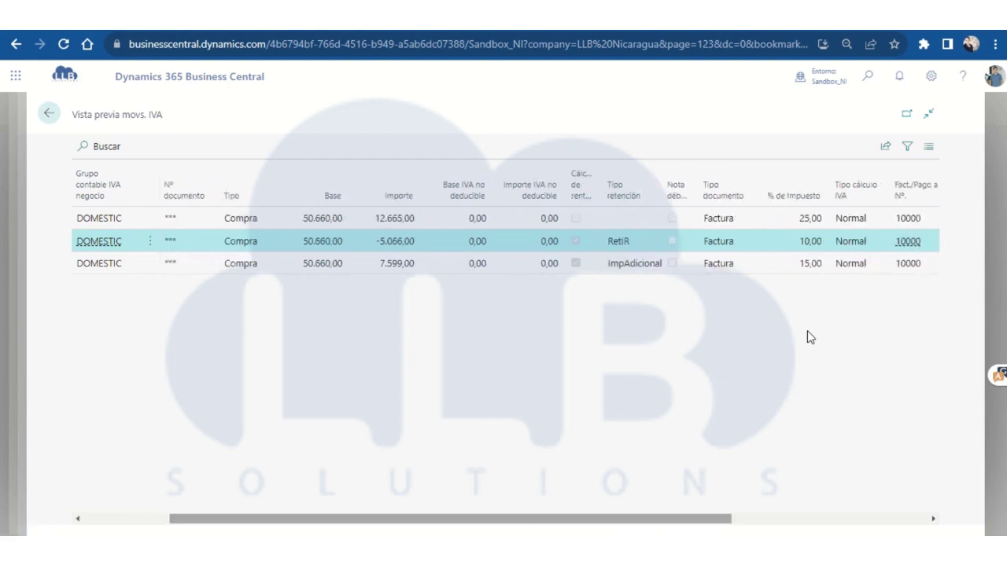
pyautogui.click(801, 247)
pyautogui.moveTo(306, 242); pyautogui.dragTo(326, 245)
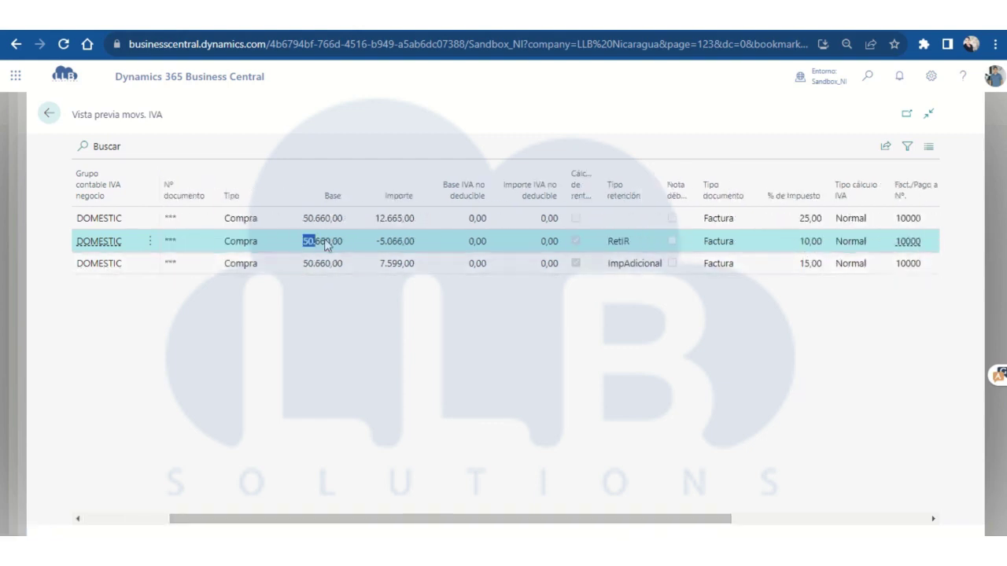
pyautogui.click(416, 246)
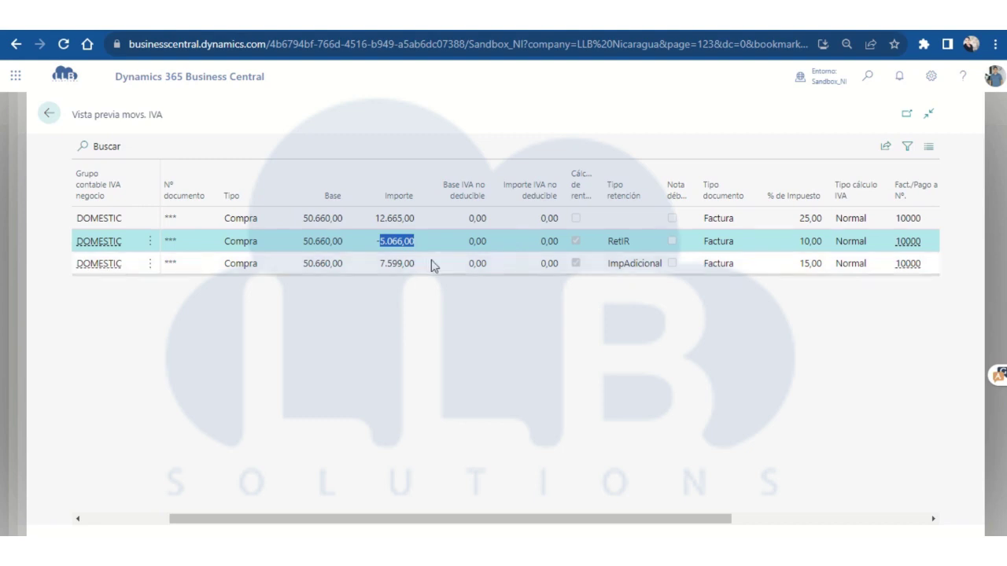
pyautogui.moveTo(611, 273); pyautogui.dragTo(677, 272)
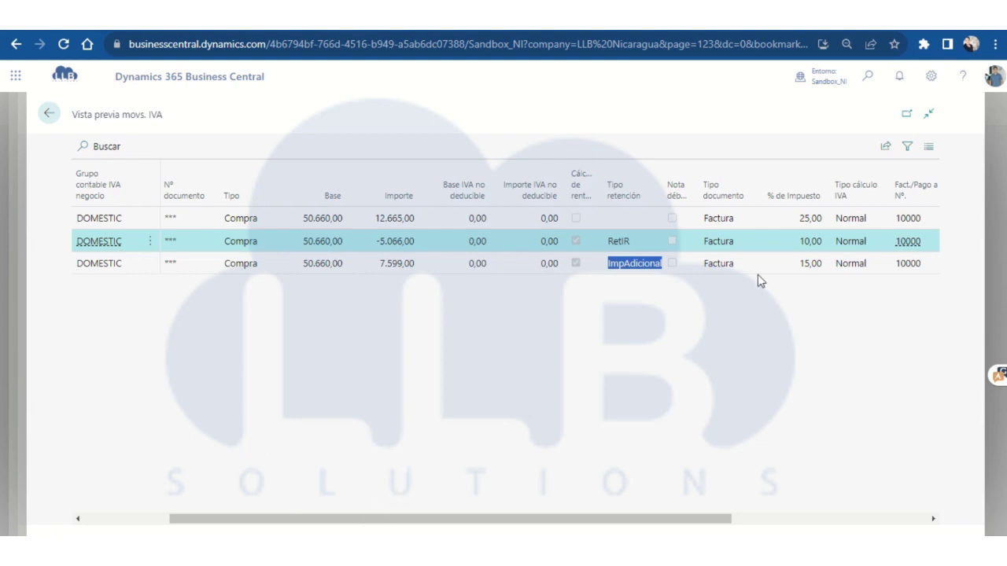
pyautogui.click(802, 270)
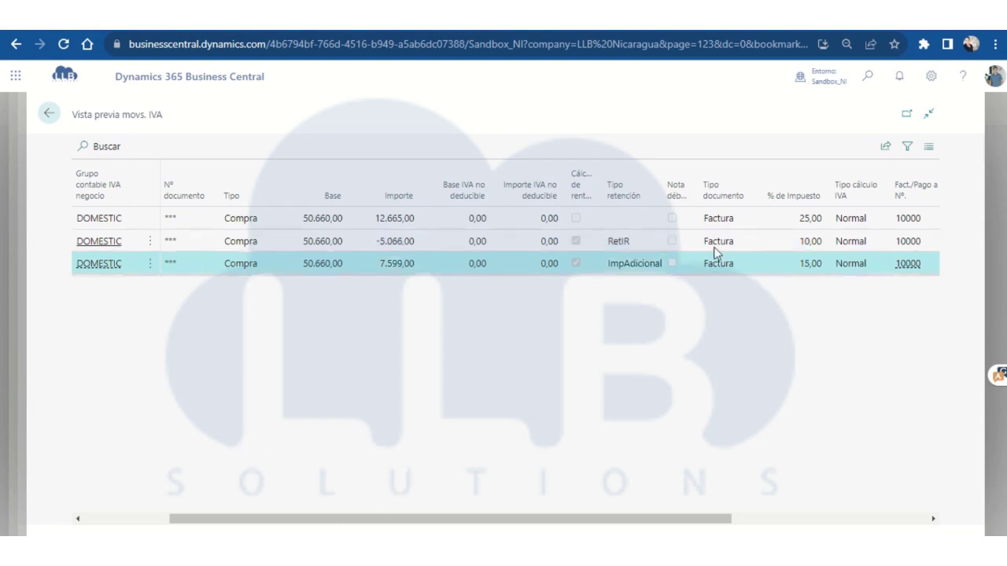
# Step: Open the Mov. contabilidad entries of the posting preview and inspect the details of account 8885
pyautogui.click(45, 113)
pyautogui.click(116, 210)
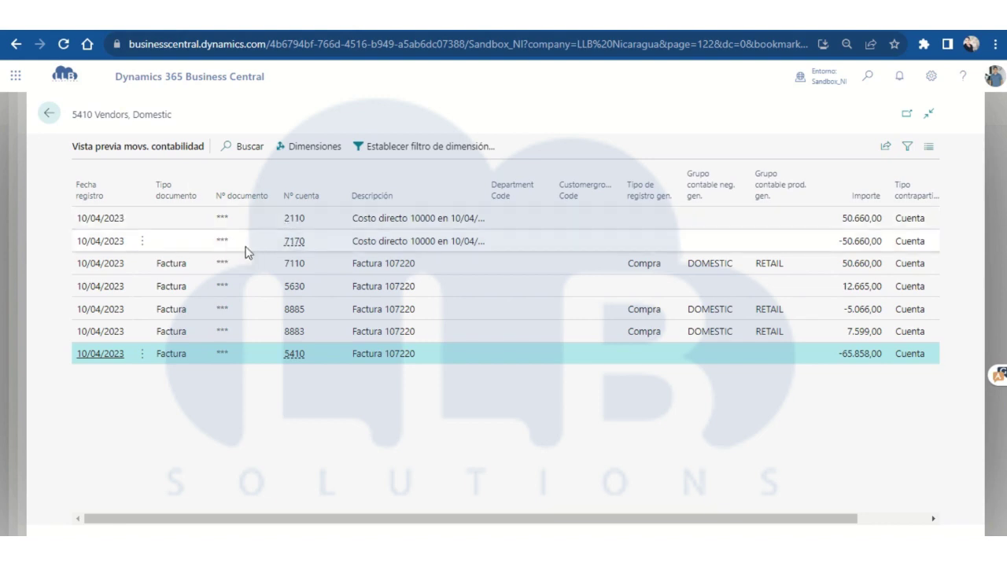
pyautogui.click(294, 313)
pyautogui.moveTo(295, 315)
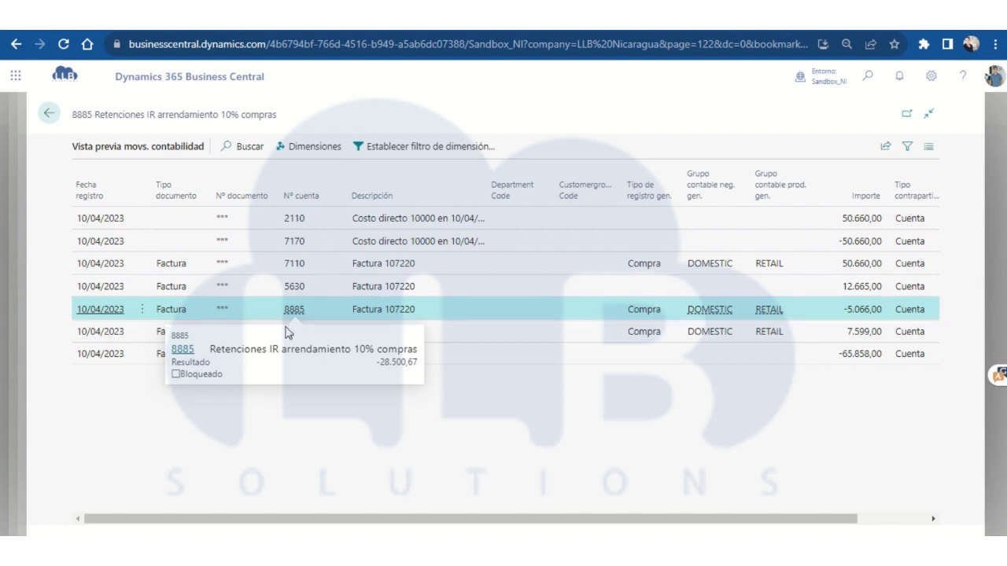
# Step: Leave the posting preview, post the Fabrikam, Inc. purchase invoice, and decline opening the posted invoice
pyautogui.click(49, 113)
pyautogui.click(48, 114)
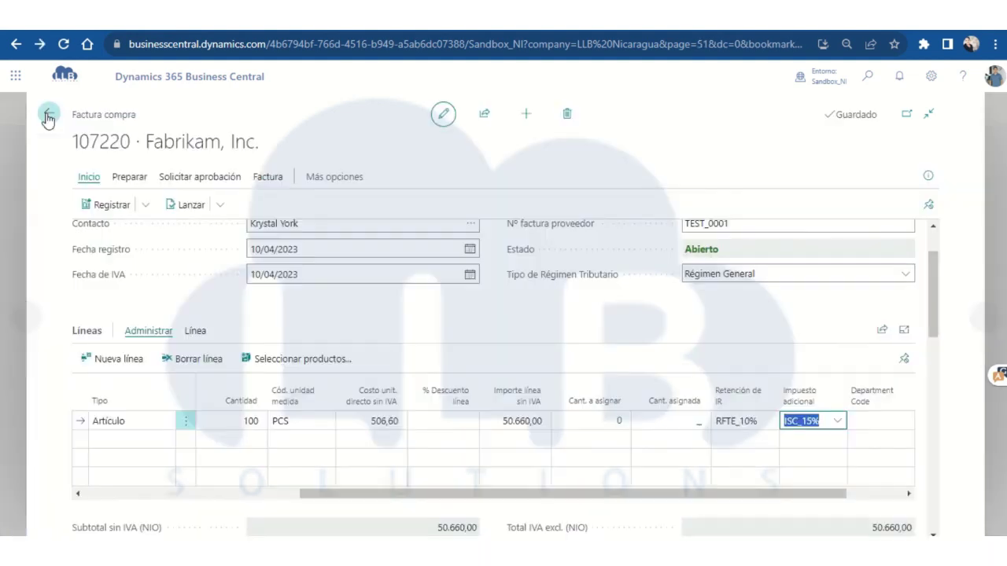
pyautogui.scroll(2, 130, 320)
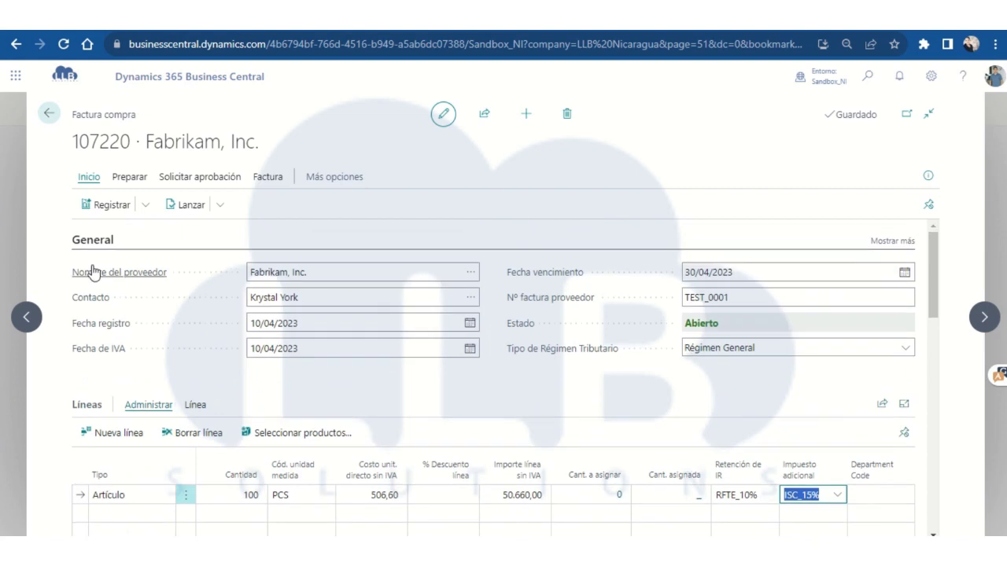
pyautogui.click(98, 206)
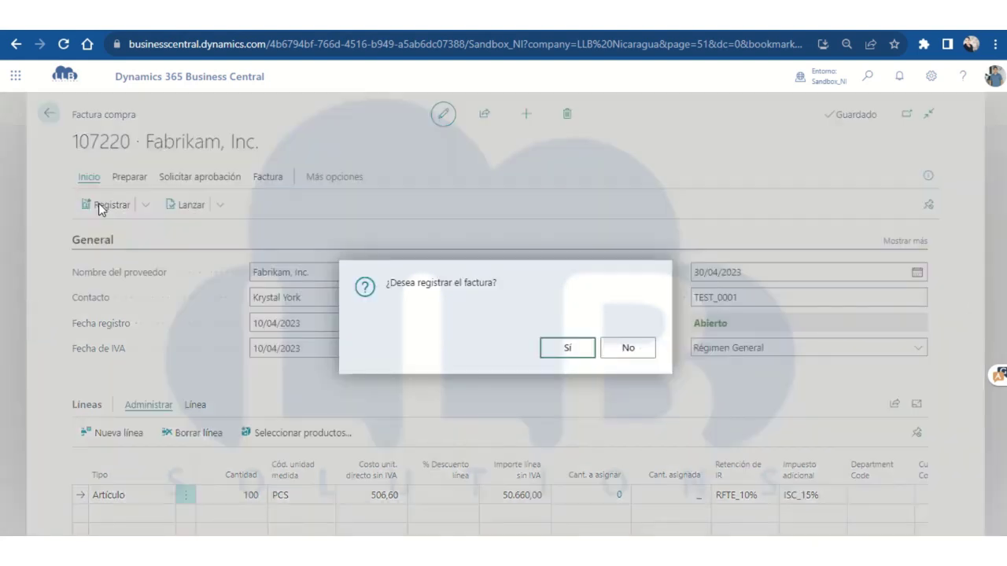
pyautogui.click(568, 347)
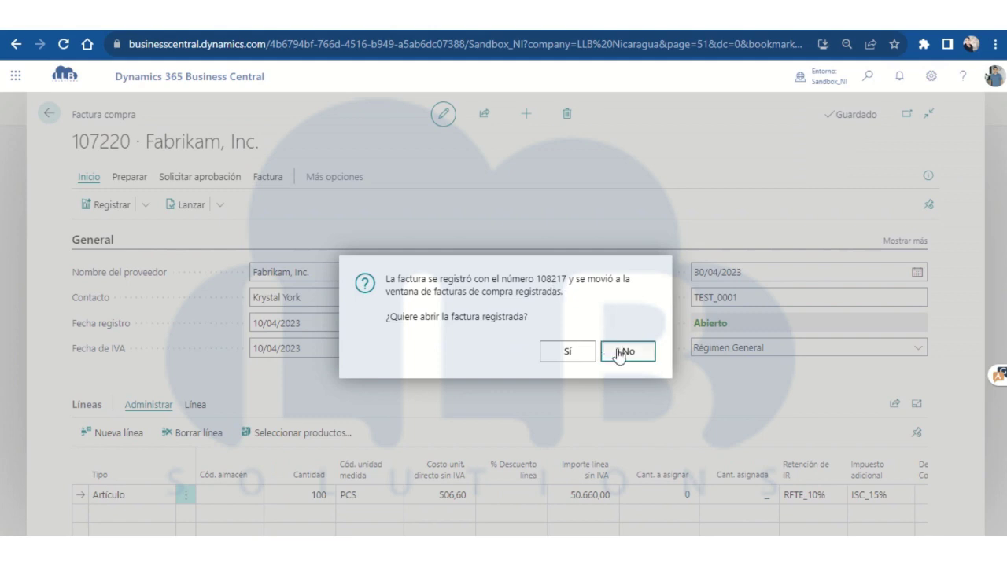
pyautogui.click(621, 353)
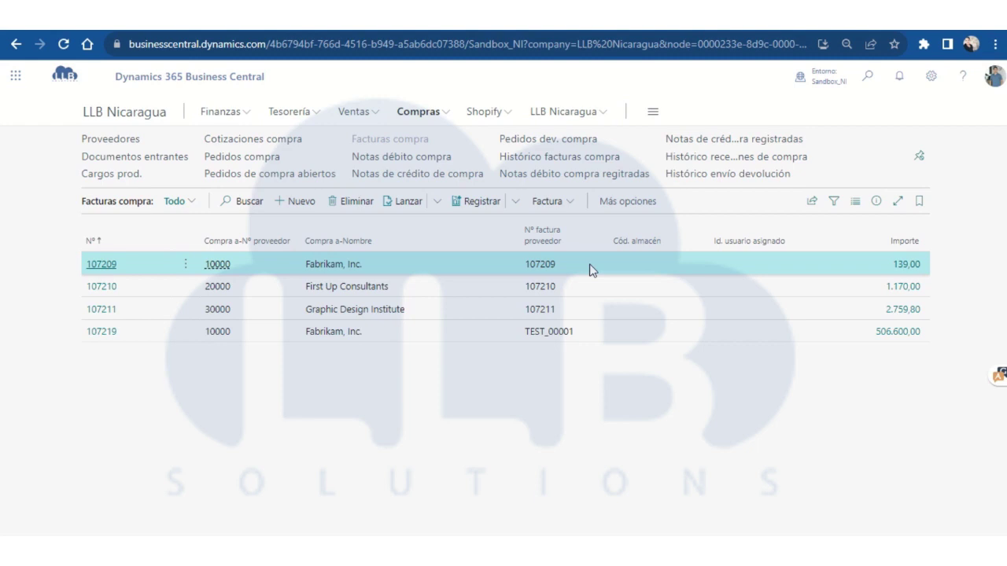
# Step: Open the GENERAL payment journal from the Tesorería area
pyautogui.click(289, 114)
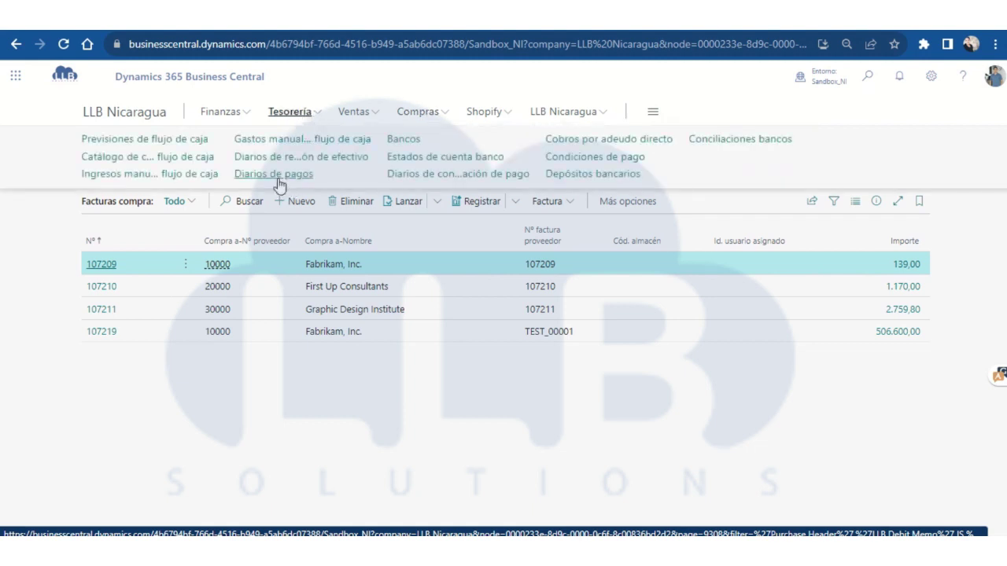
pyautogui.click(279, 182)
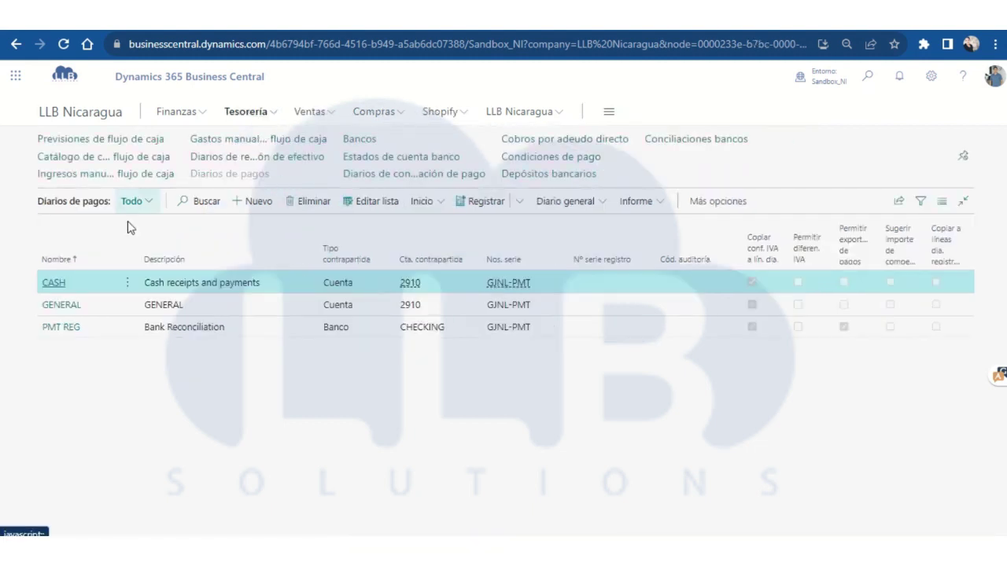
pyautogui.click(69, 306)
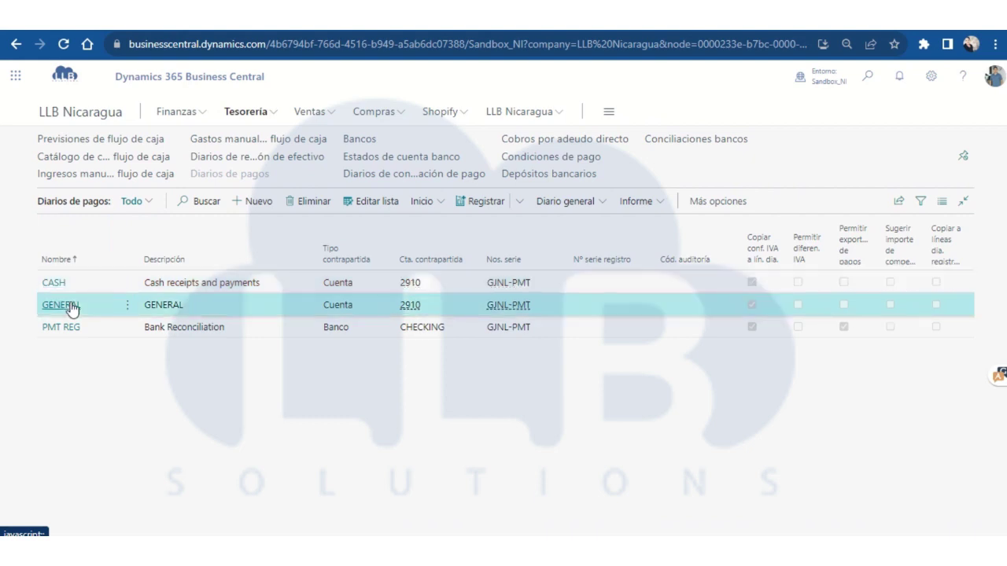
pyautogui.click(69, 307)
# Step: Set the payment line's vendor to Fabrikam, Inc. and its payment method to Bank Transfer
pyautogui.click(462, 329)
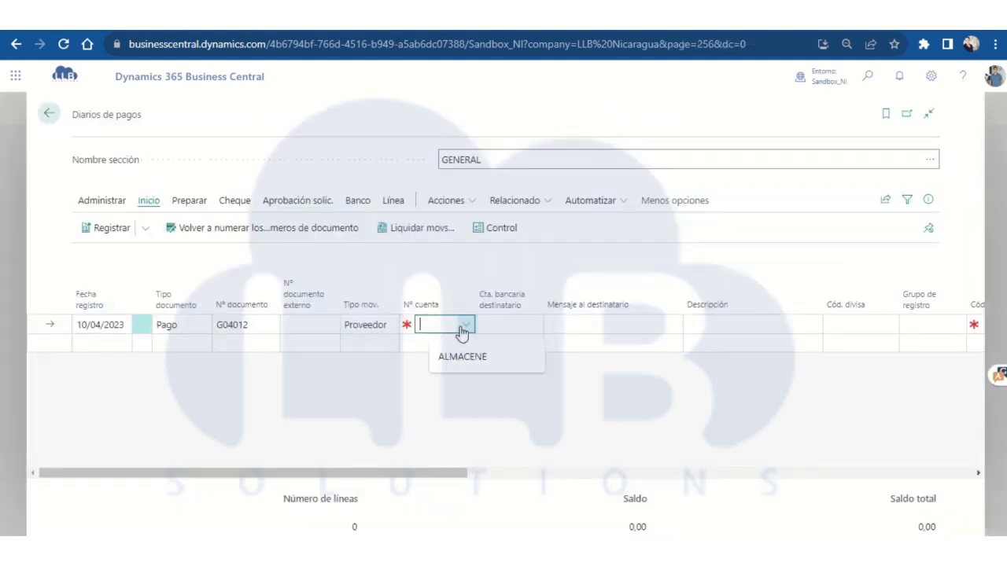
pyautogui.moveTo(381, 477); pyautogui.dragTo(657, 477)
pyautogui.click(595, 325)
pyautogui.click(641, 325)
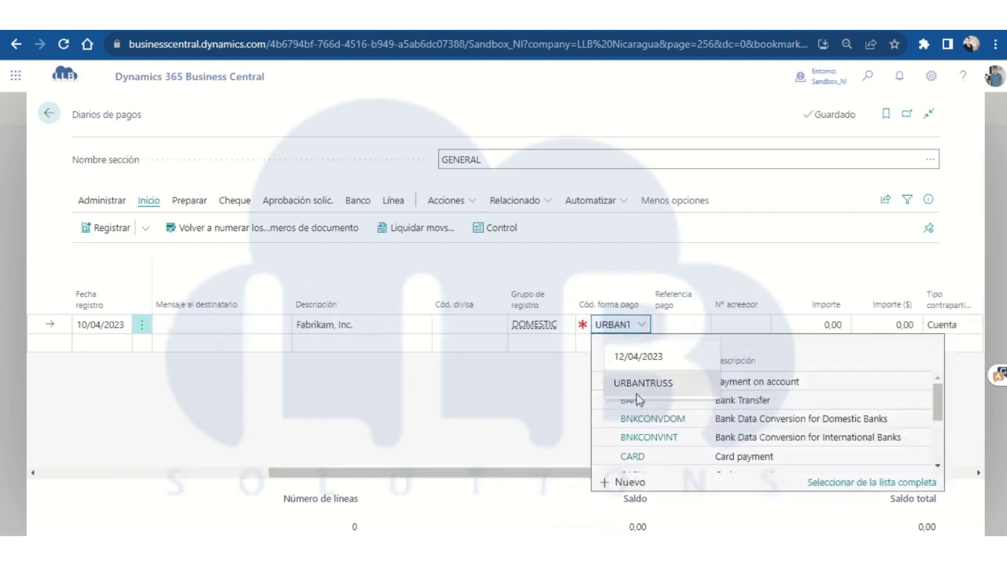
pyautogui.click(757, 400)
# Step: Apply the payment line to the open Fabrikam, Inc. invoice 108217 with external document number TEST_0001
pyautogui.moveTo(555, 478); pyautogui.dragTo(723, 477)
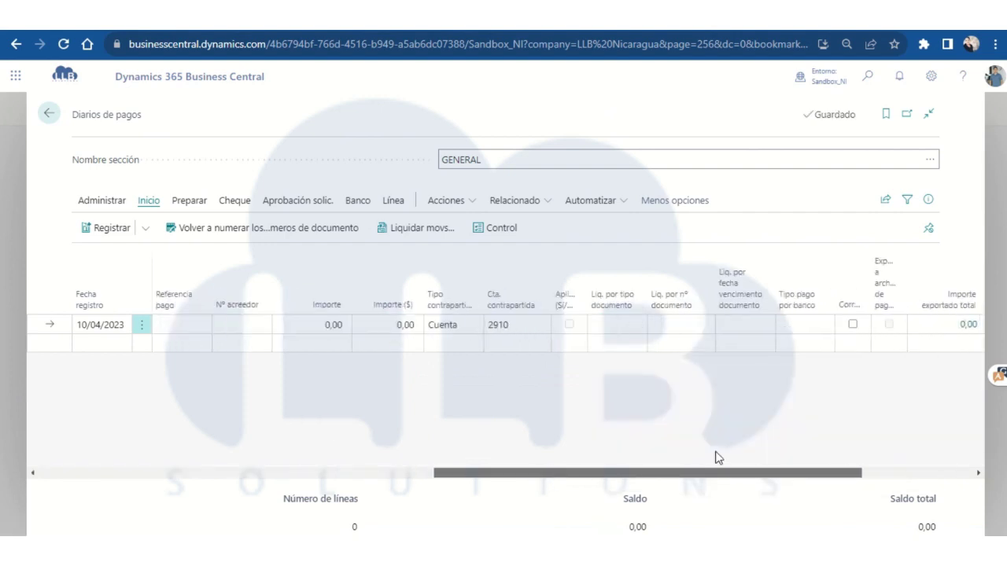
pyautogui.click(685, 326)
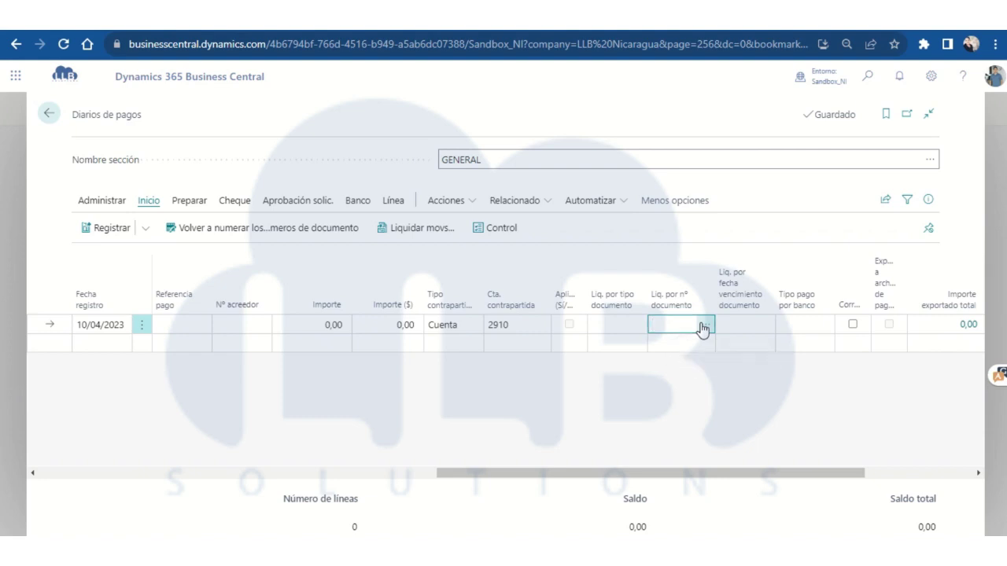
pyautogui.click(703, 327)
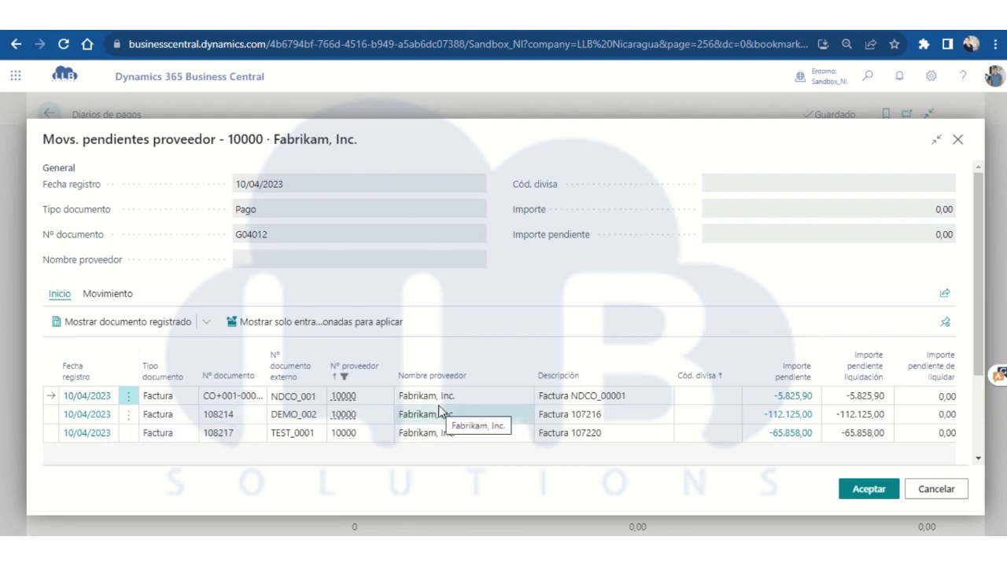
pyautogui.click(249, 437)
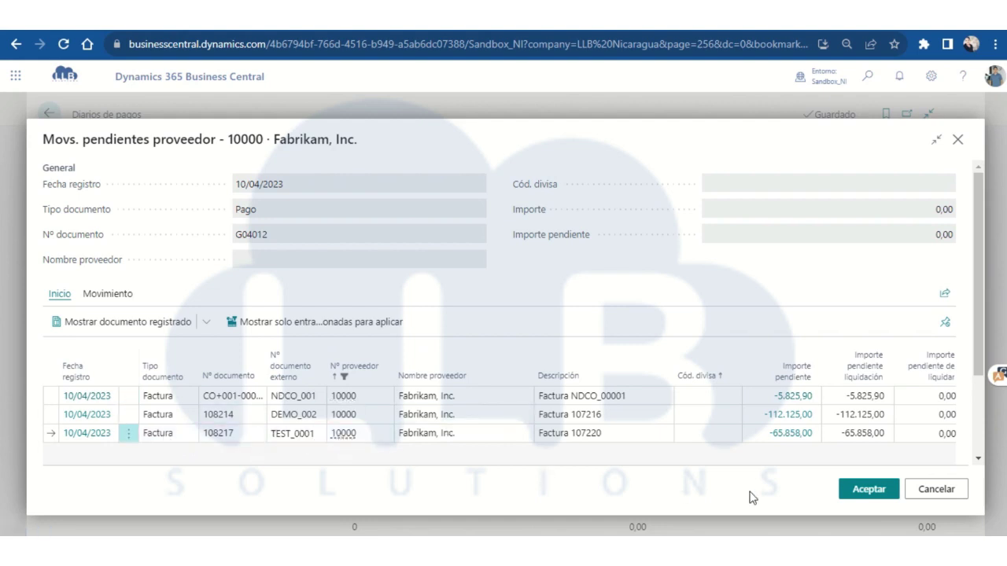
pyautogui.click(868, 487)
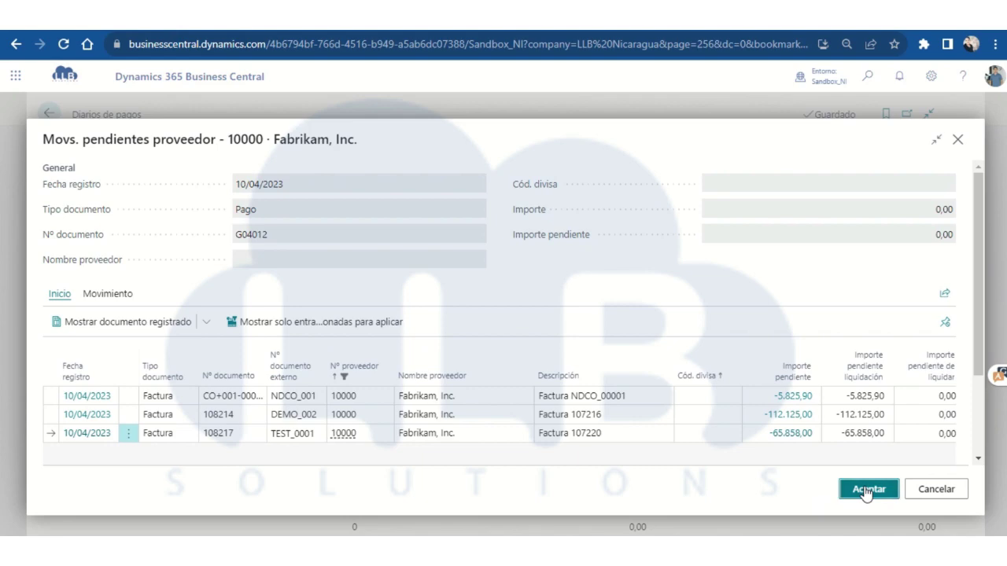
# Step: Post the GENERAL payment journal lines and return to the list of payment journals
pyautogui.moveTo(591, 476); pyautogui.dragTo(50, 477)
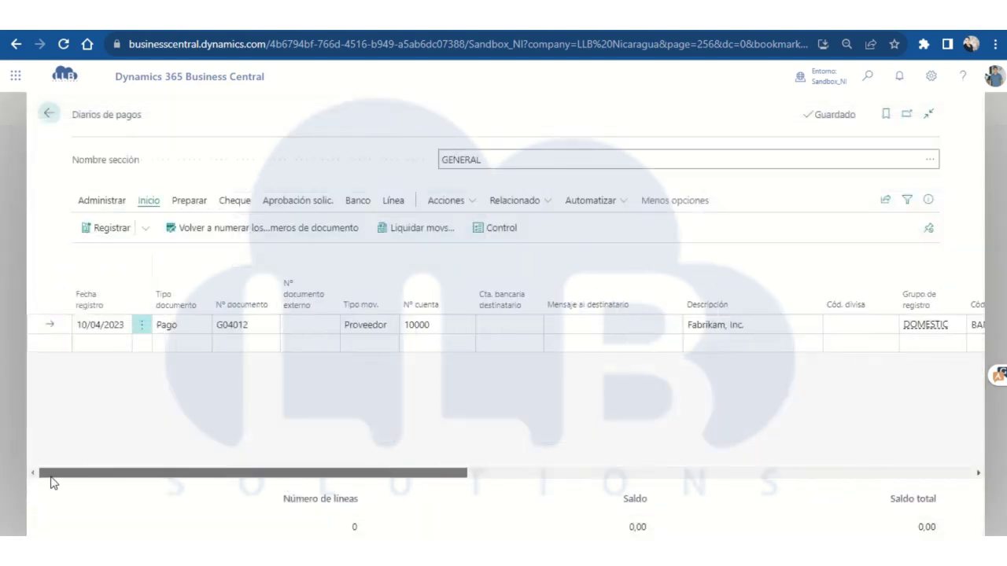
pyautogui.click(106, 236)
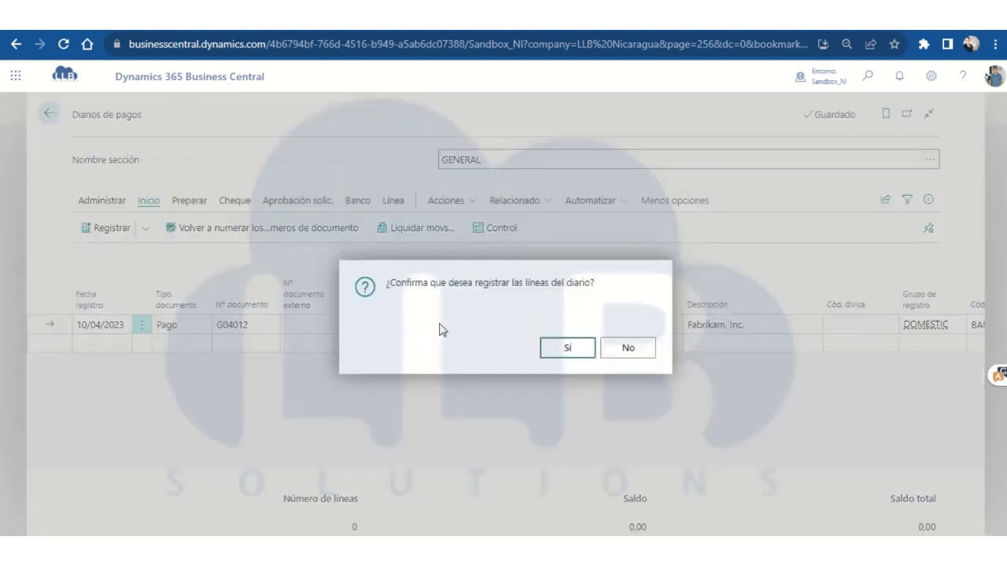
pyautogui.click(565, 353)
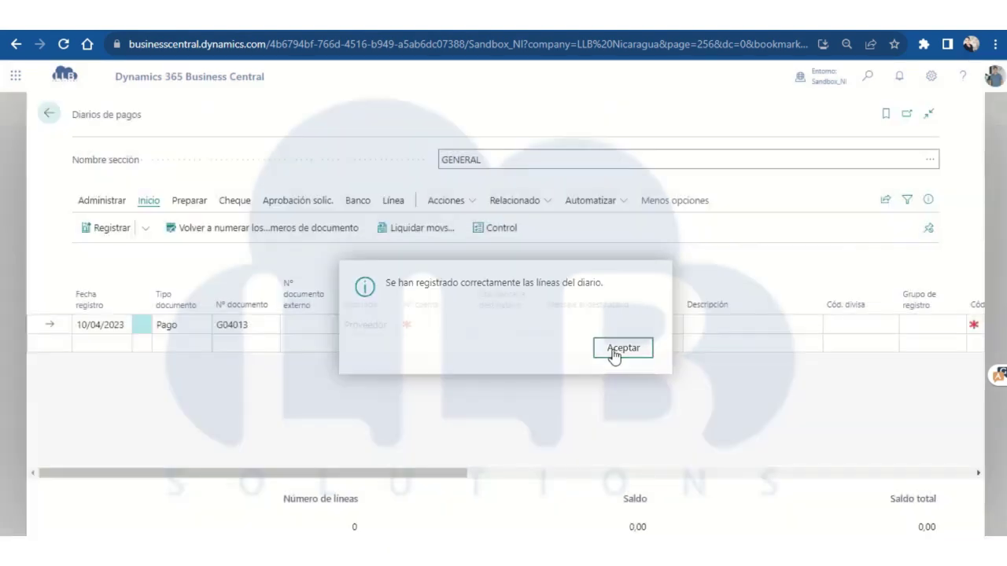
pyautogui.click(613, 356)
pyautogui.click(49, 113)
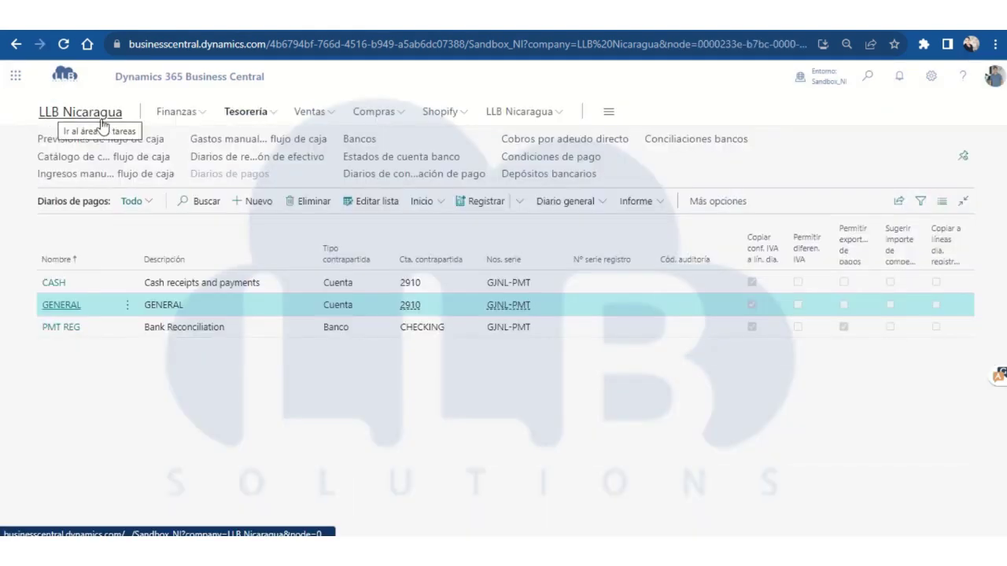
# Step: Open the Historico de retenciones and examine the entry for document 108217 and the Estado values of the entries
pyautogui.click(543, 116)
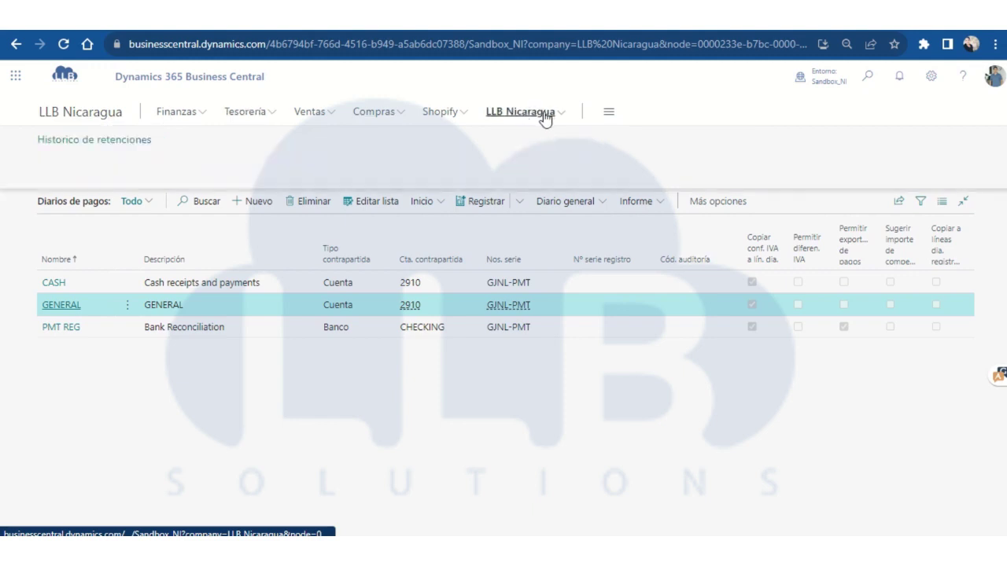
pyautogui.click(90, 140)
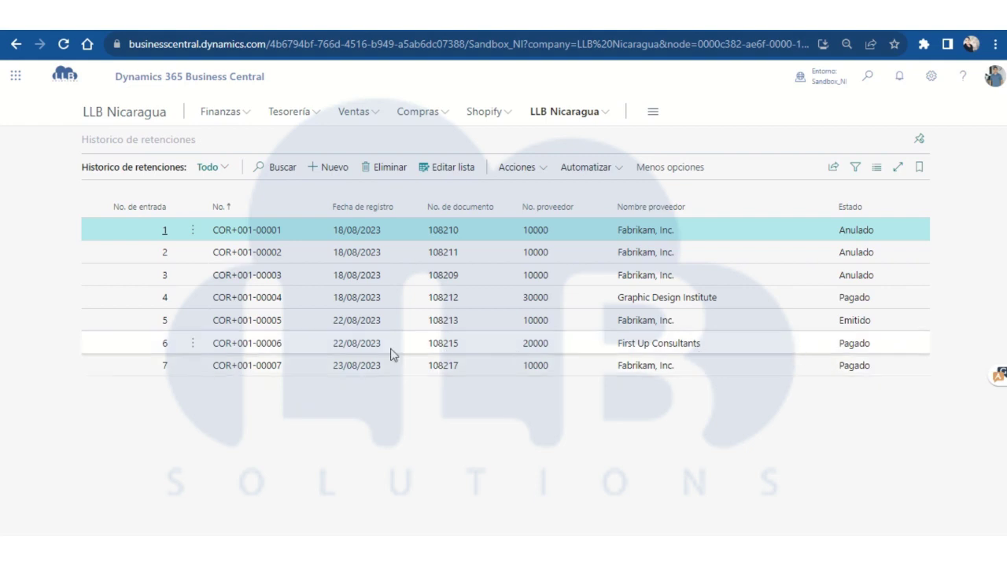
pyautogui.moveTo(280, 366); pyautogui.dragTo(473, 377)
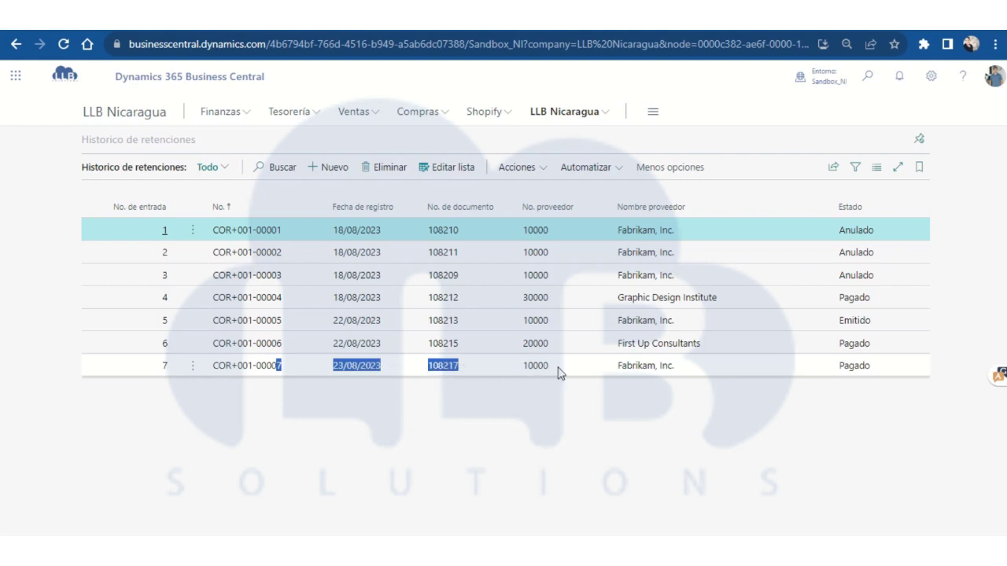
pyautogui.moveTo(839, 371); pyautogui.dragTo(880, 367)
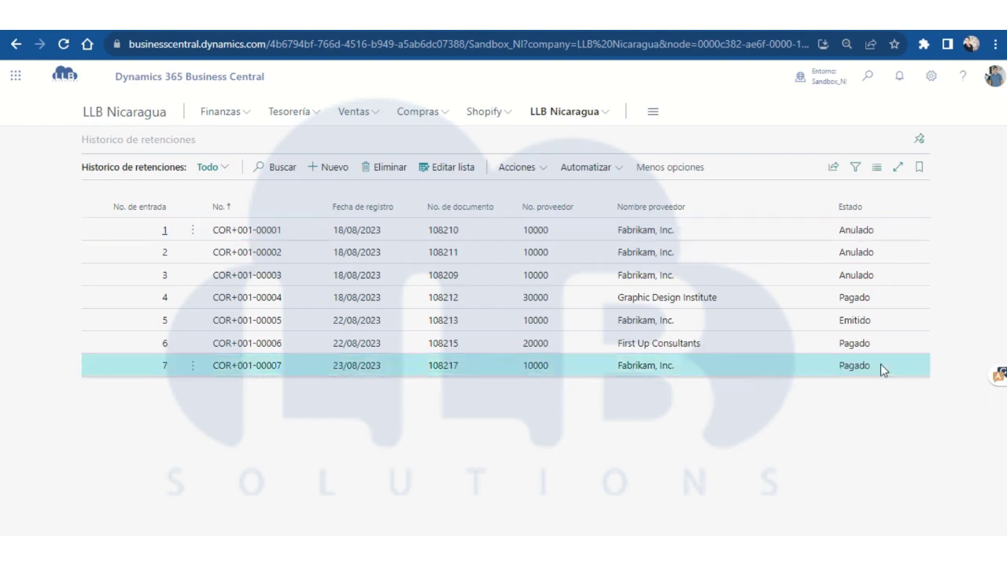
pyautogui.moveTo(838, 321); pyautogui.dragTo(873, 323)
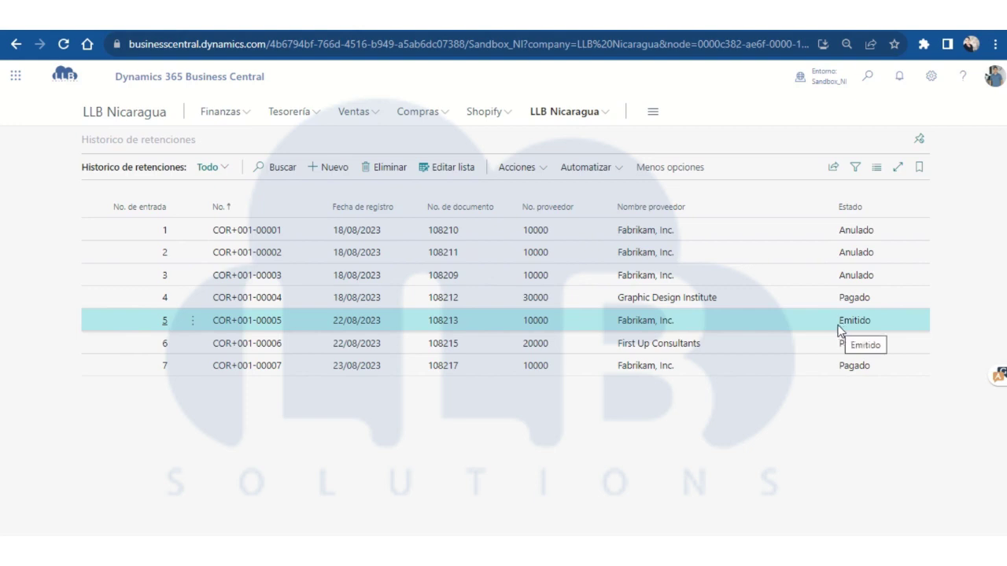
pyautogui.moveTo(839, 320); pyautogui.dragTo(882, 321)
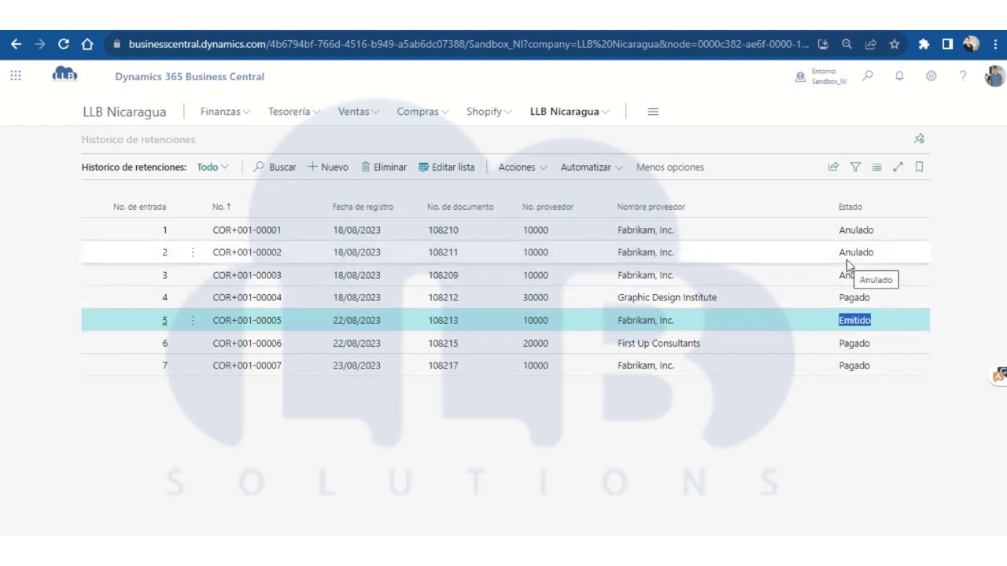
pyautogui.moveTo(838, 260); pyautogui.dragTo(877, 258)
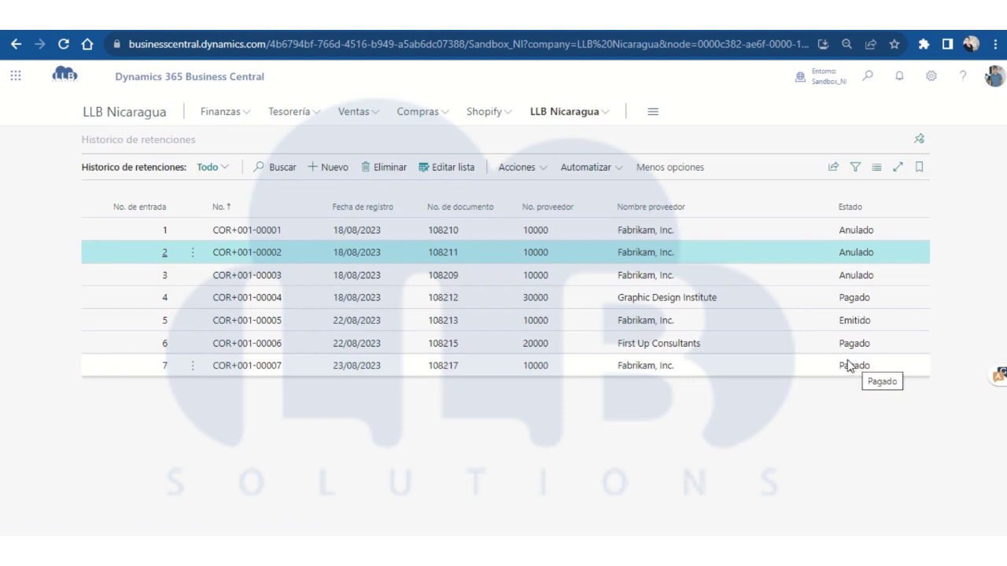
# Step: Preview the Comprobante de Retención for COR+001-00007 at page width, review its withholding details, and close it
pyautogui.click(753, 369)
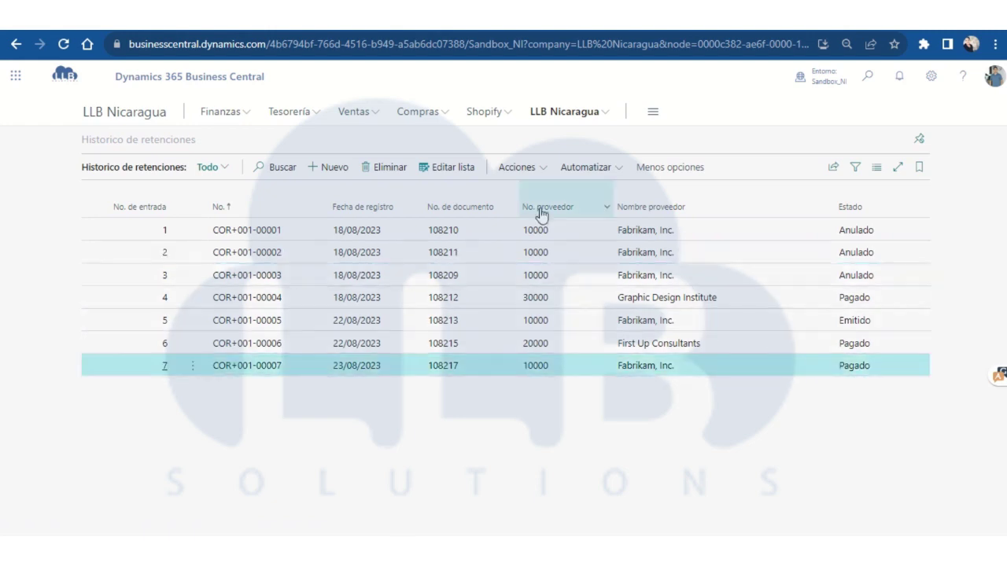
pyautogui.click(513, 177)
pyautogui.click(495, 197)
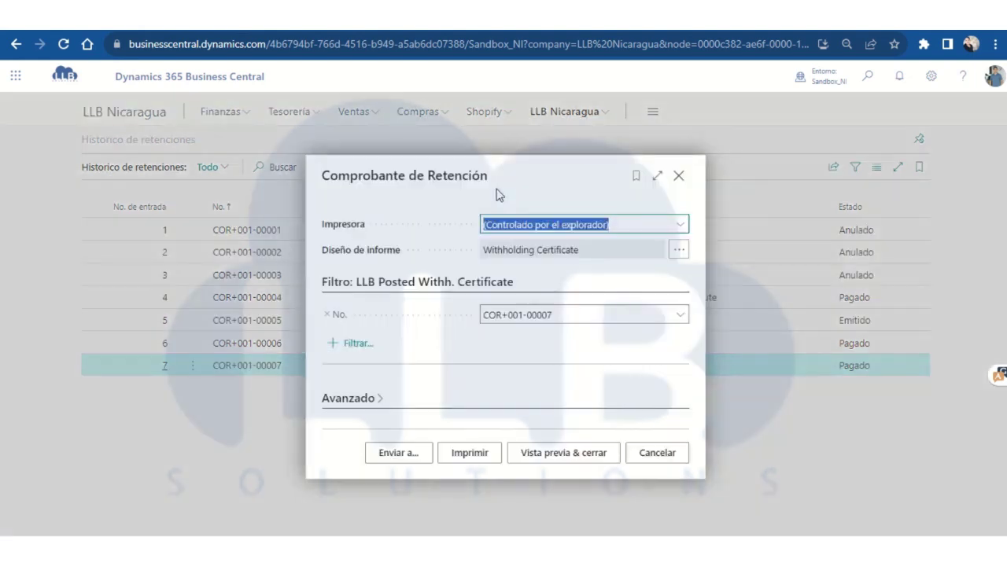
pyautogui.click(550, 462)
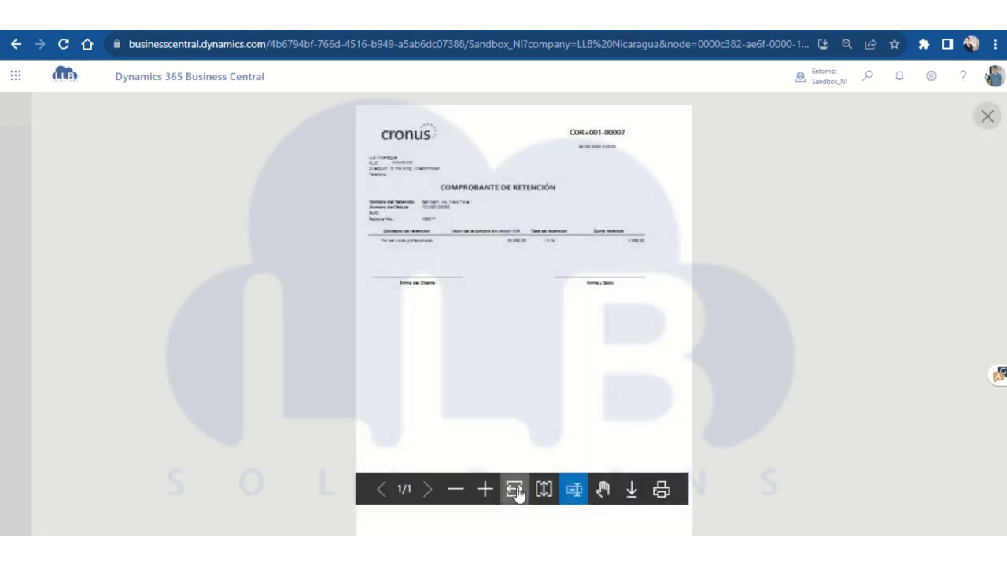
pyautogui.click(514, 491)
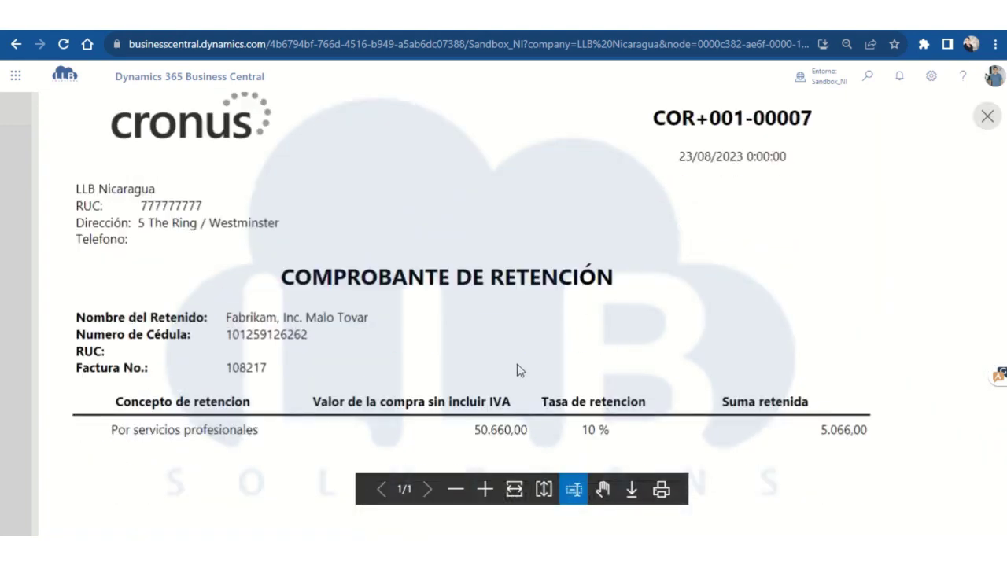
pyautogui.scroll(-1, 447, 347)
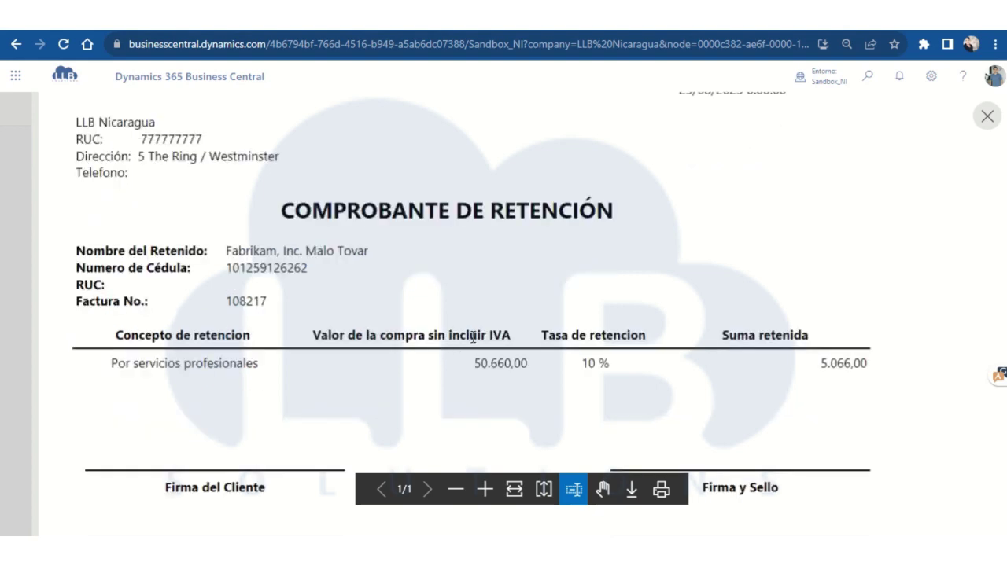
pyautogui.scroll(-1, 473, 337)
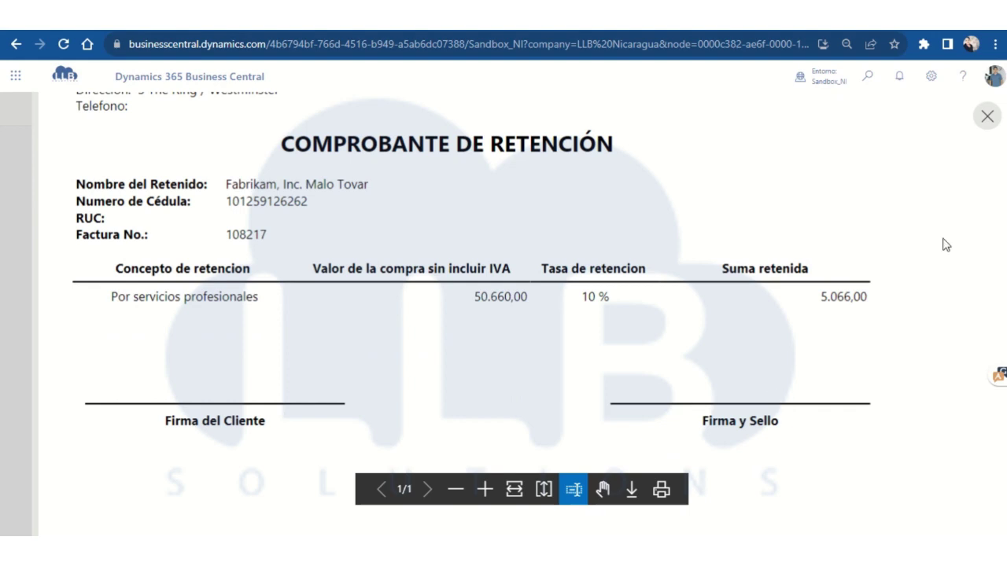
pyautogui.click(988, 117)
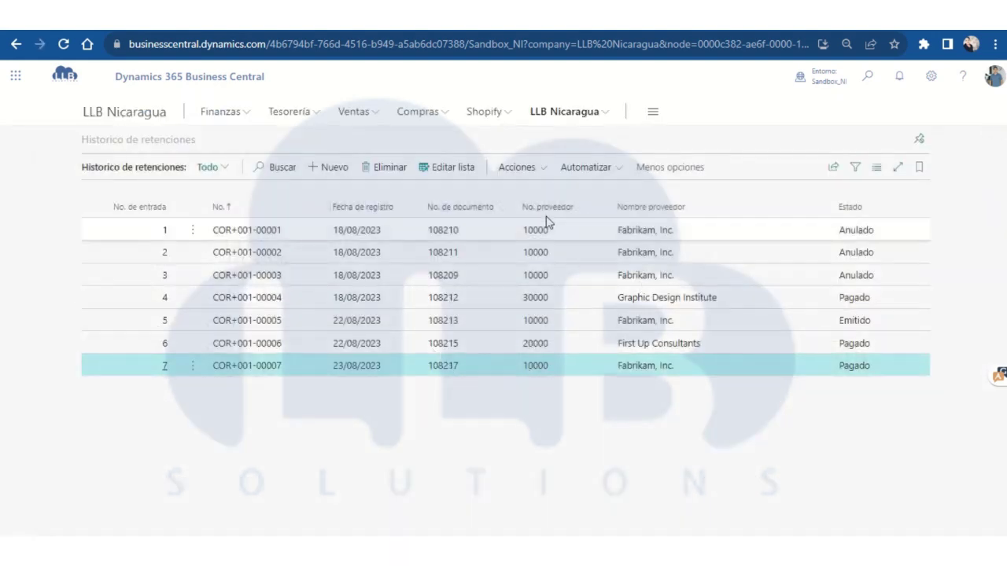
# Step: Reopen the Comprobante de Retención request for COR+001-00007, check its output options, and close it without generating the report
pyautogui.click(513, 172)
pyautogui.click(511, 189)
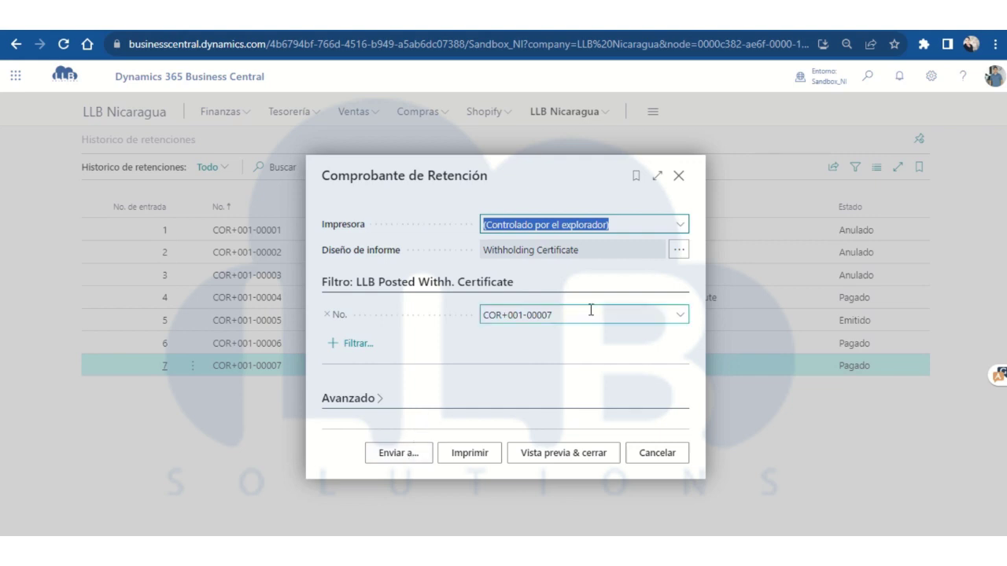
pyautogui.click(678, 176)
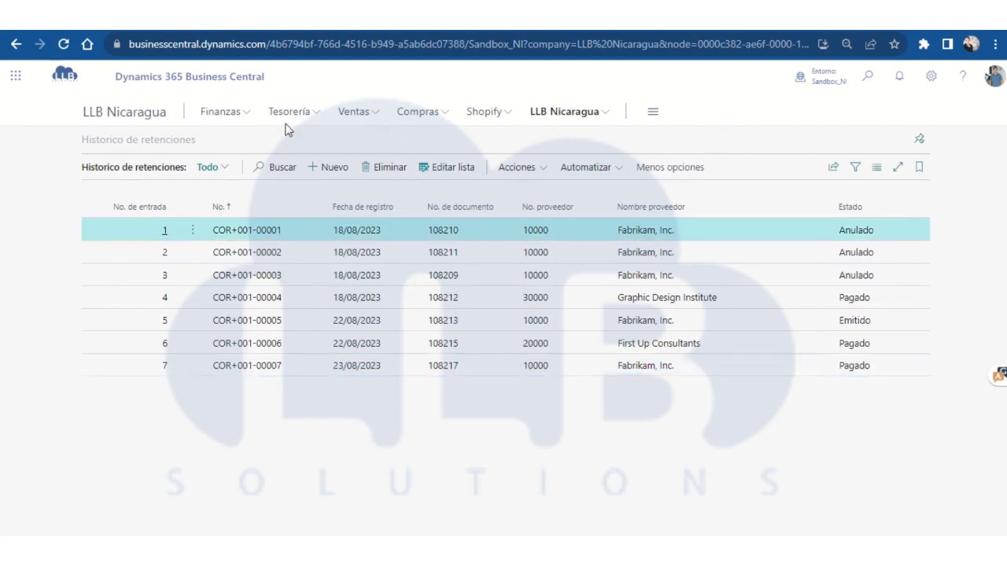
# Step: Open purchase debit memo NDCO_00003 for First Up Consultants and set Nº factura proveedor to NDC_00001 and Factura Relacionada to 108216
pyautogui.click(418, 117)
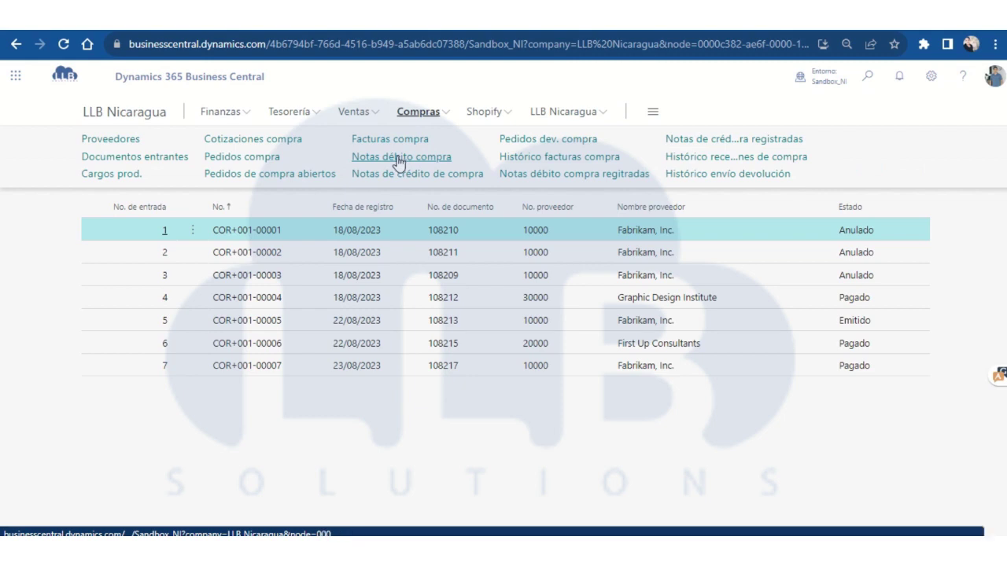
pyautogui.click(399, 159)
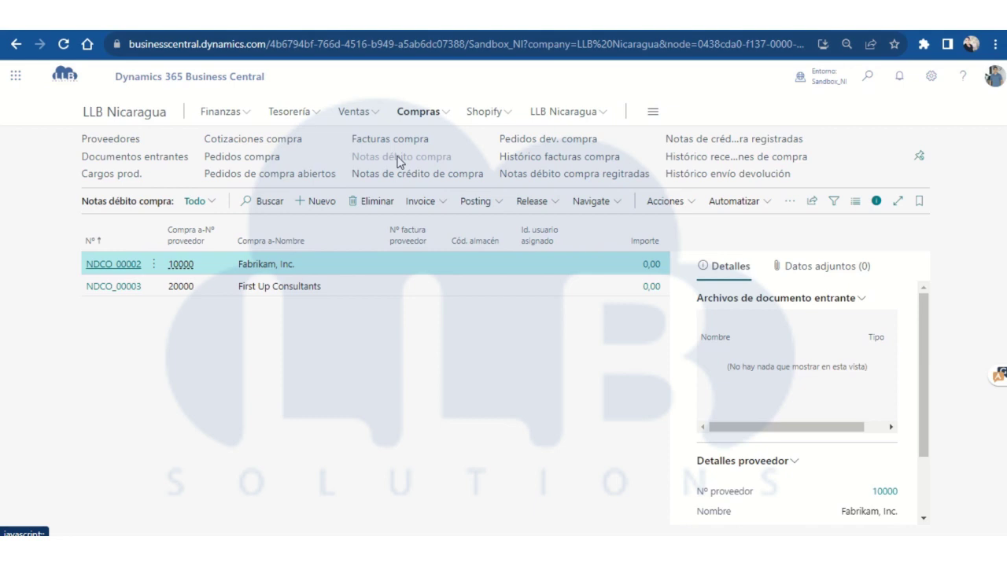
pyautogui.click(113, 288)
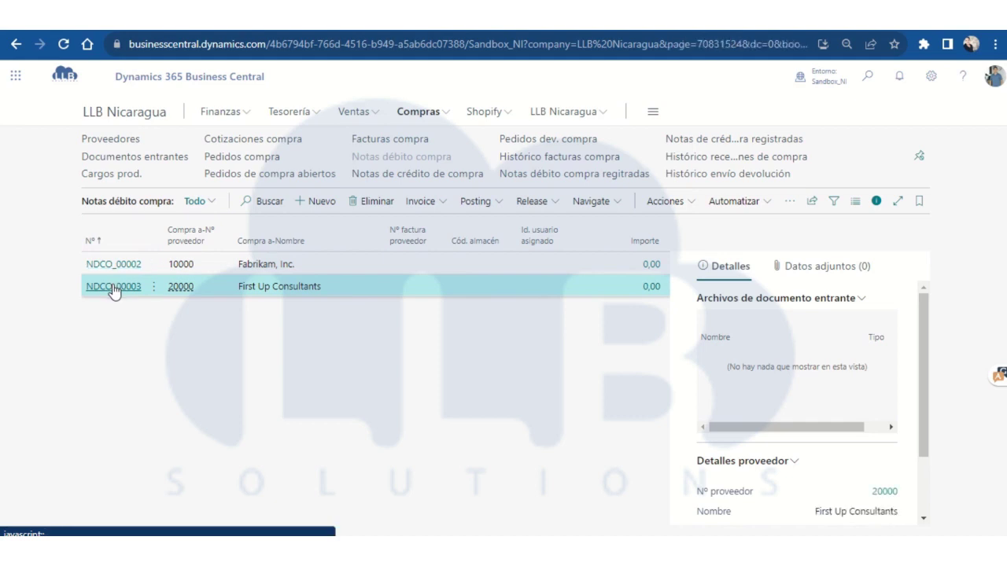
pyautogui.click(888, 212)
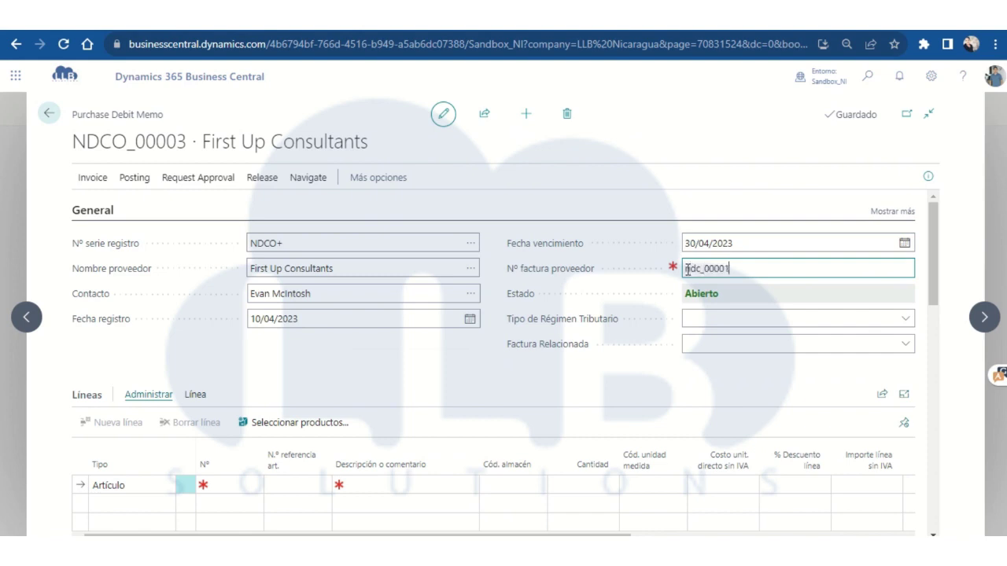
pyautogui.click(748, 341)
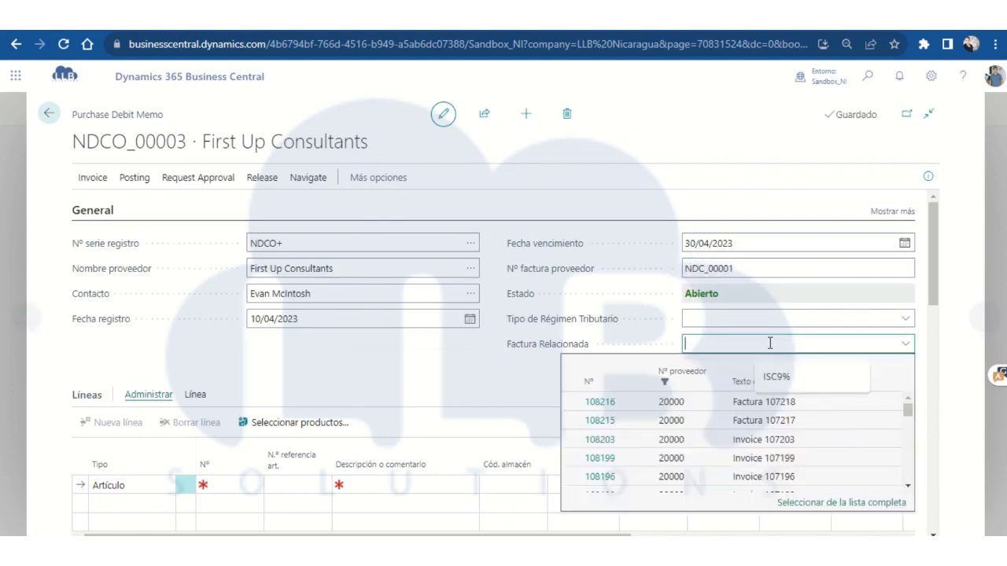
pyautogui.click(631, 404)
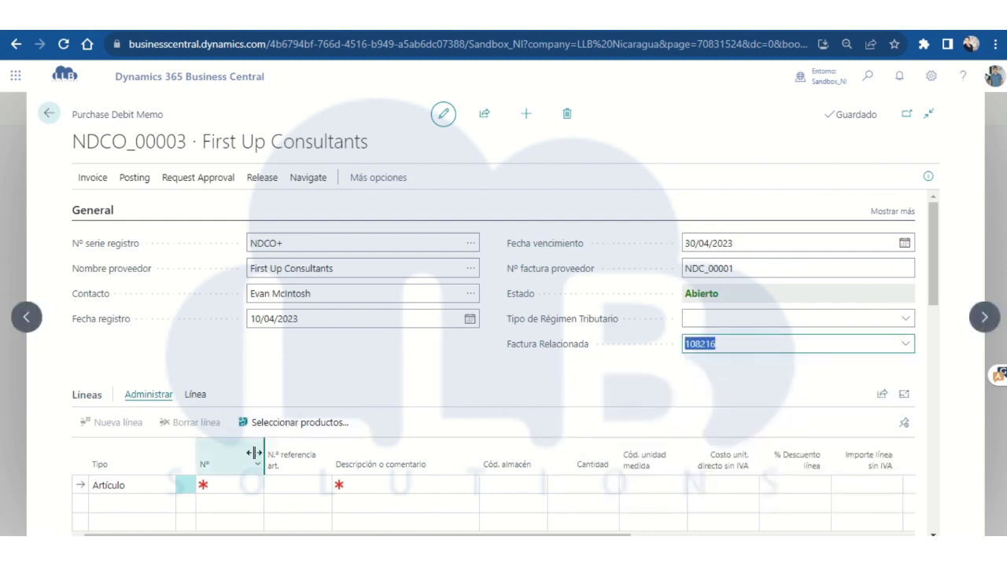
# Step: Add an Artículo line to the debit memo for 1896-S ATHENS Desk with a quantity of 10
pyautogui.click(239, 480)
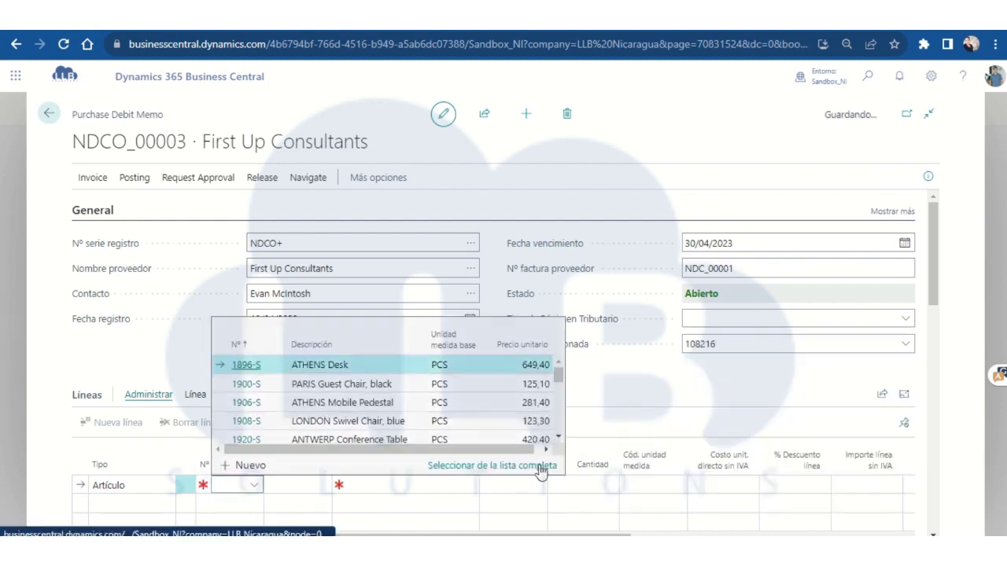
pyautogui.click(598, 485)
pyautogui.write('10')
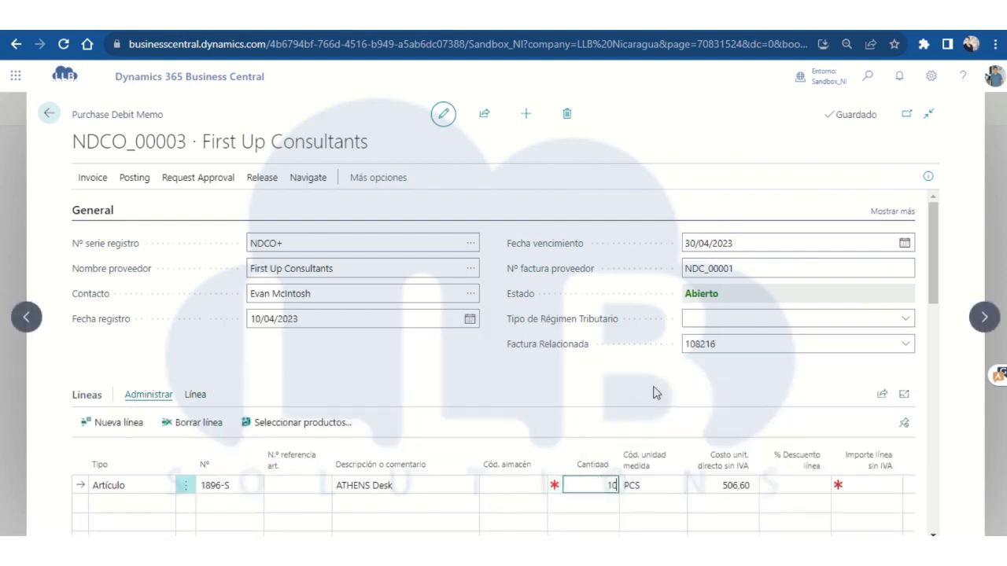
pyautogui.click(645, 383)
pyautogui.scroll(-1, 645, 385)
pyautogui.moveTo(589, 483); pyautogui.dragTo(884, 481)
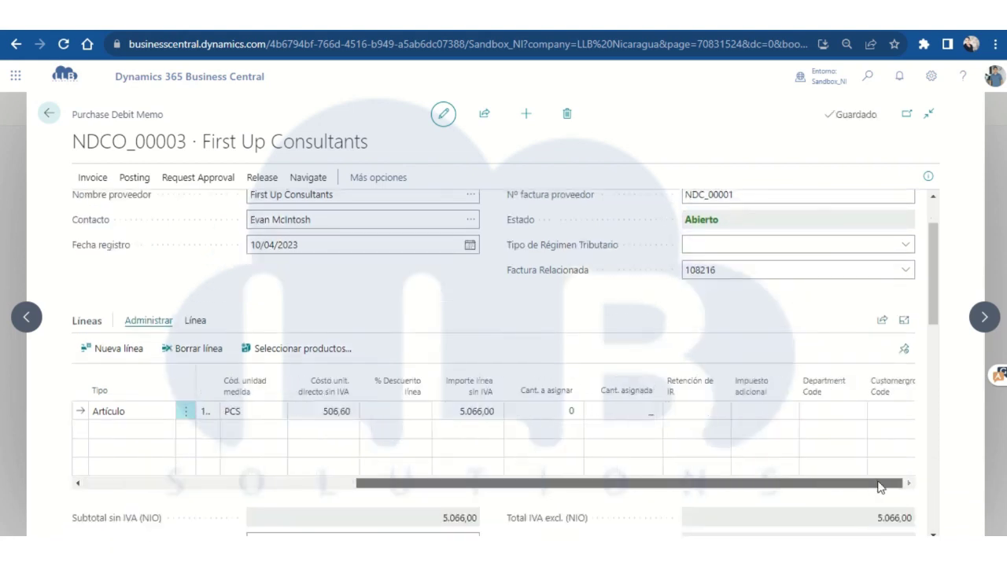
# Step: Post the purchase debit memo and decline opening the posted document
pyautogui.click(131, 181)
pyautogui.click(110, 202)
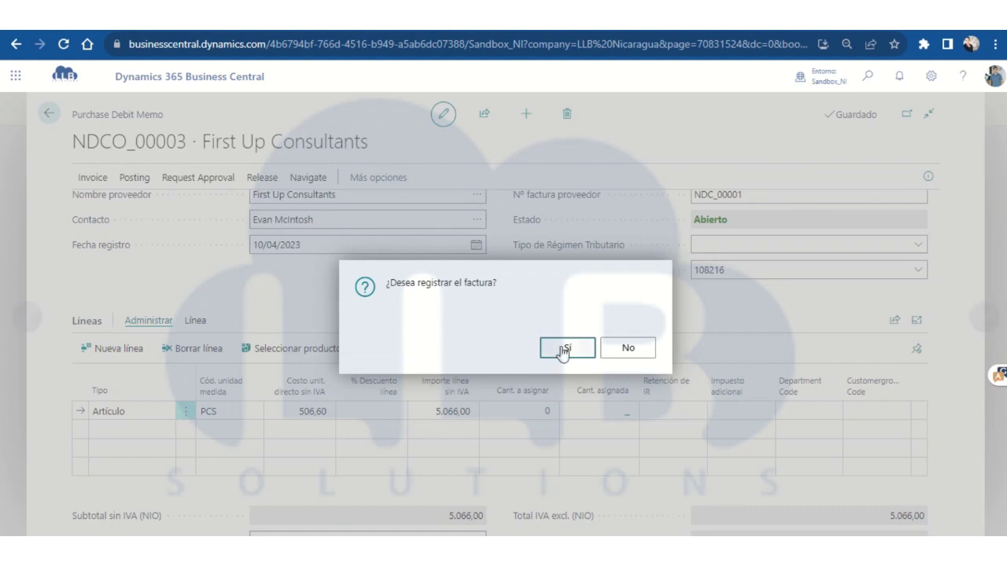
pyautogui.click(563, 351)
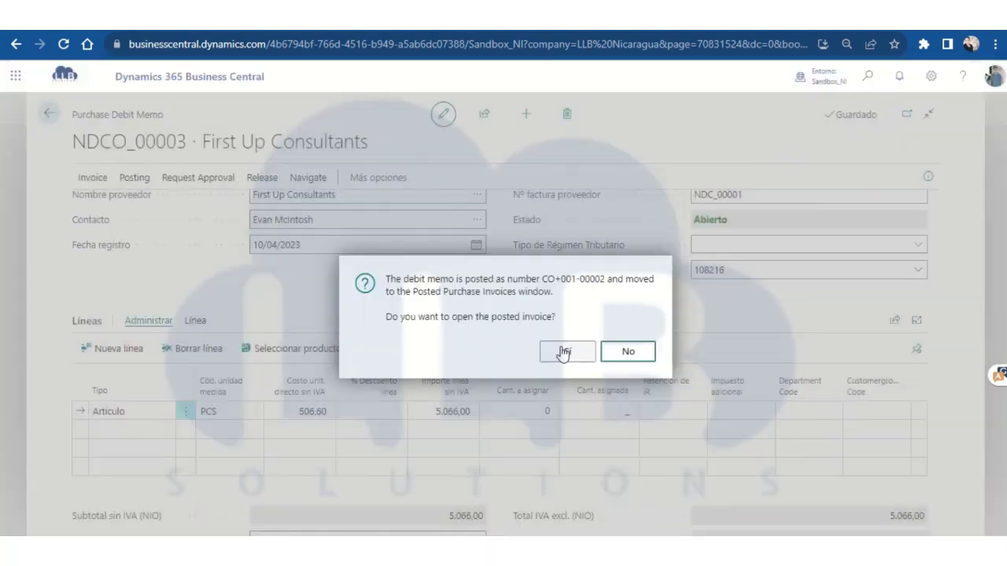
pyautogui.click(616, 350)
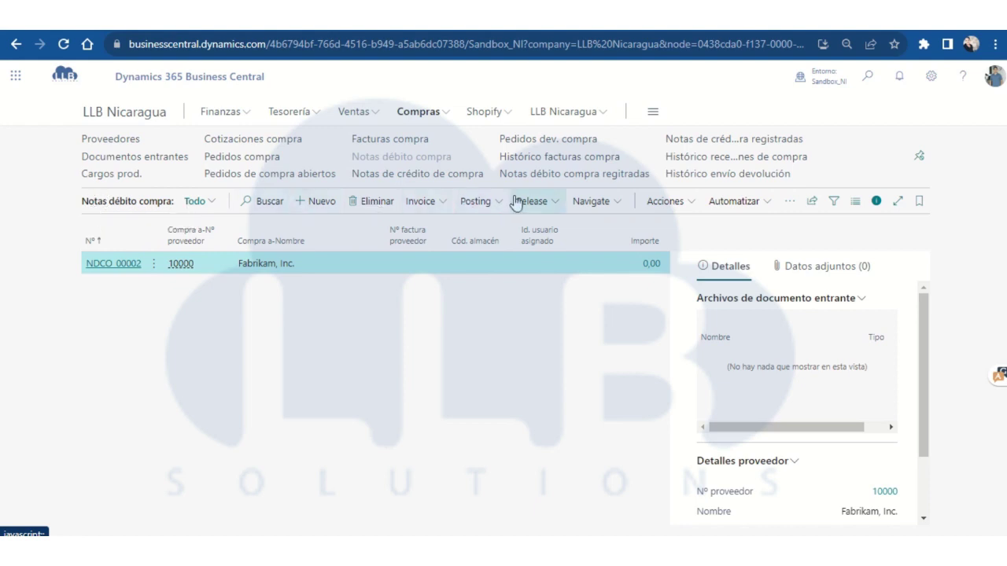
# Step: Review the posted purchase debit memos and the Historico de retenciones entries
pyautogui.click(551, 175)
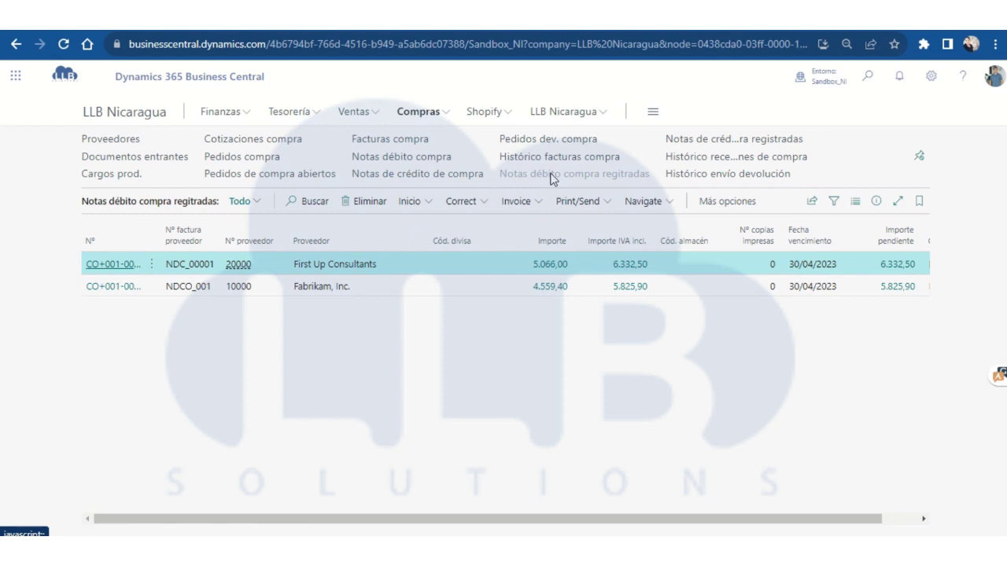
pyautogui.click(560, 115)
pyautogui.click(174, 142)
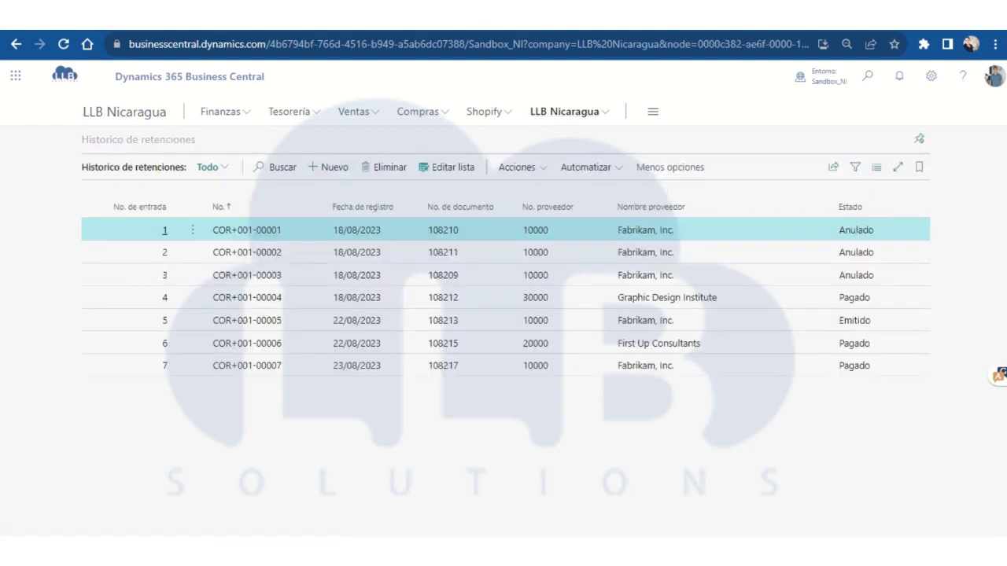
# Step: Create a new sales invoice for customer 10000, Adatum Corporation
pyautogui.click(354, 112)
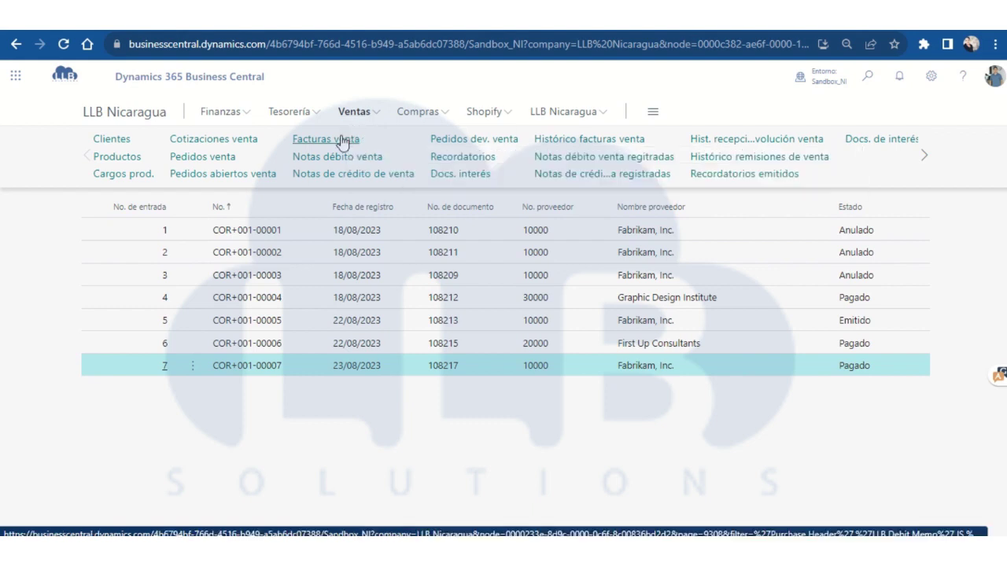
pyautogui.click(342, 142)
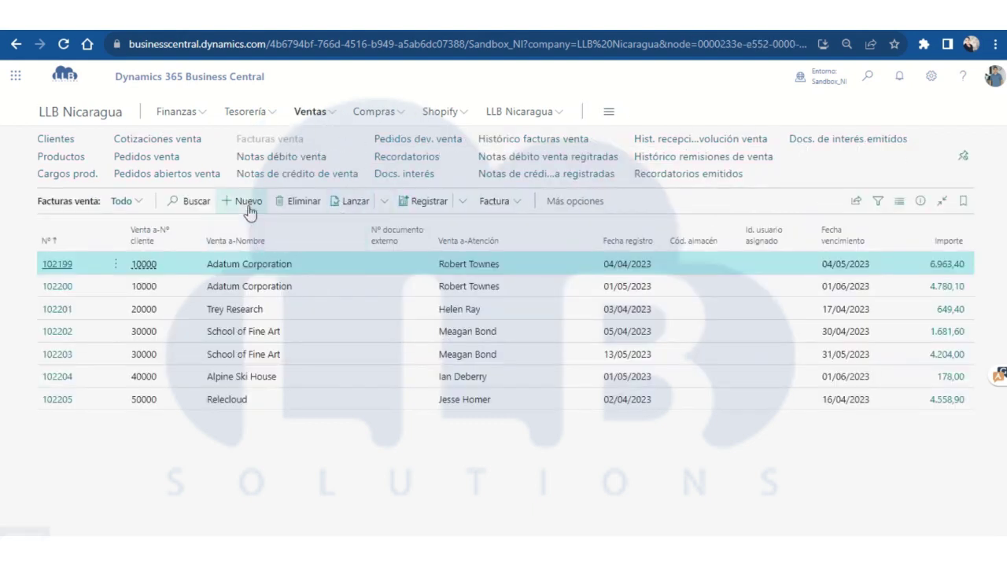
pyautogui.click(247, 201)
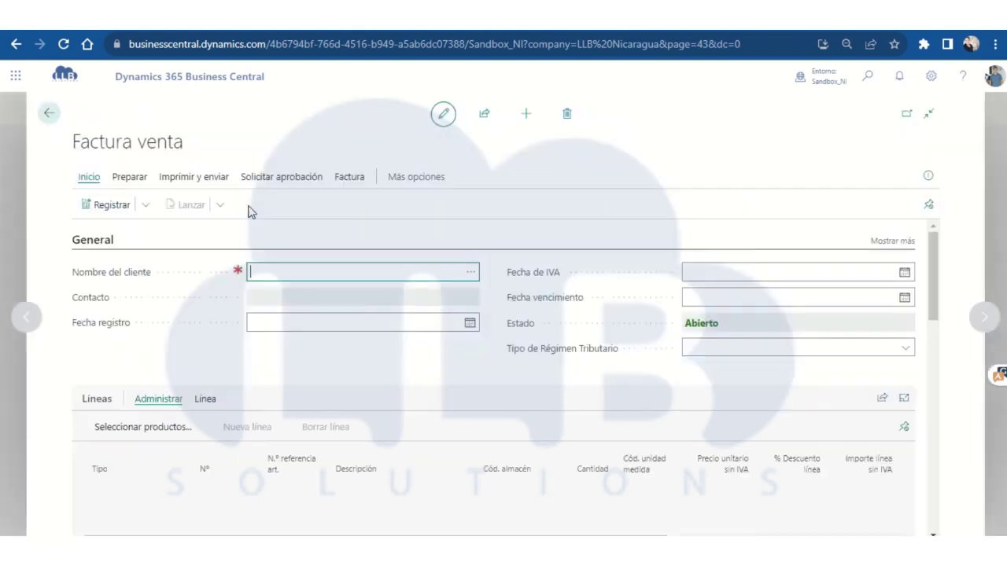
pyautogui.click(469, 272)
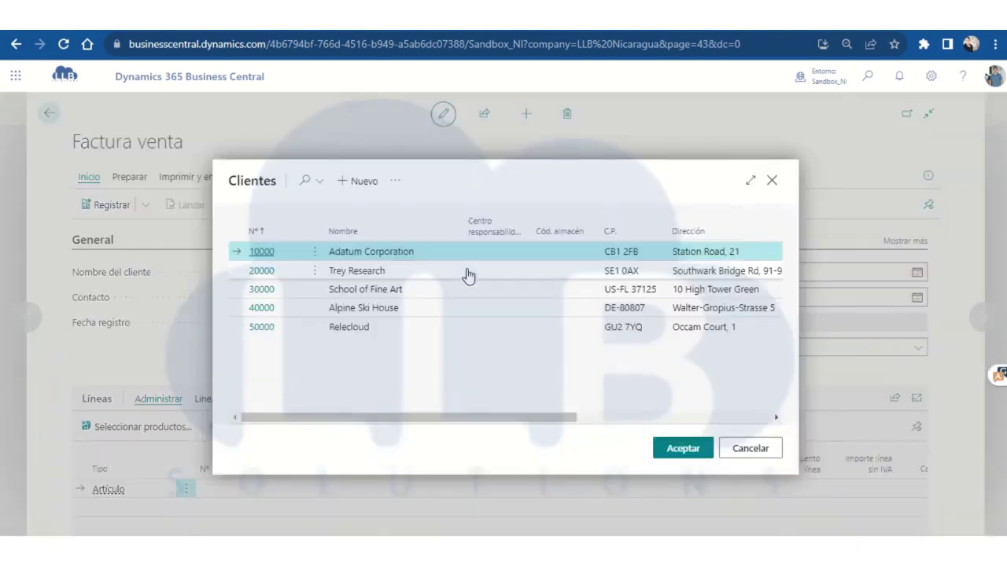
pyautogui.click(264, 251)
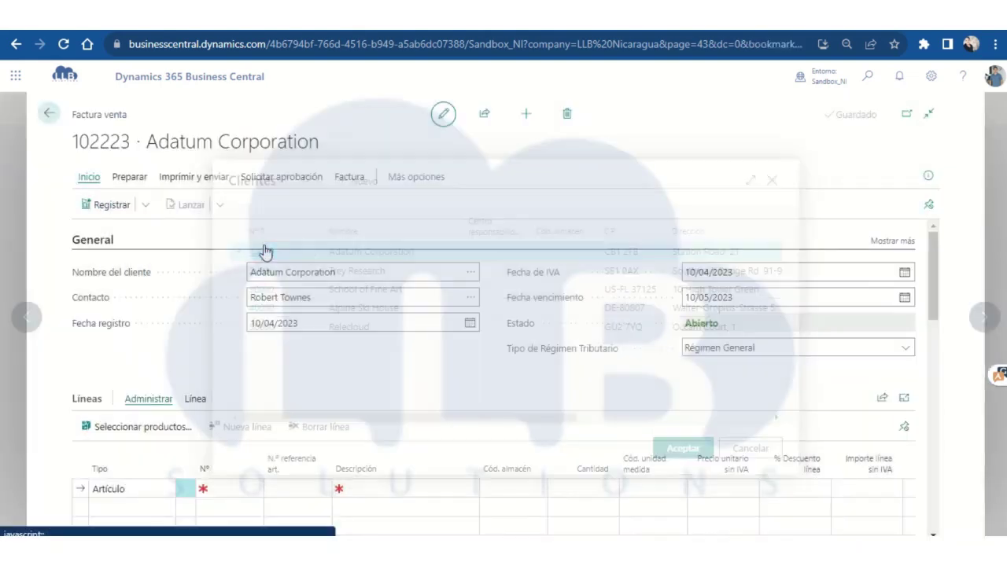
# Step: Add an Artículo line to the sales invoice for 1896-S ATHENS Desk with a quantity of 100
pyautogui.scroll(-2, 346, 257)
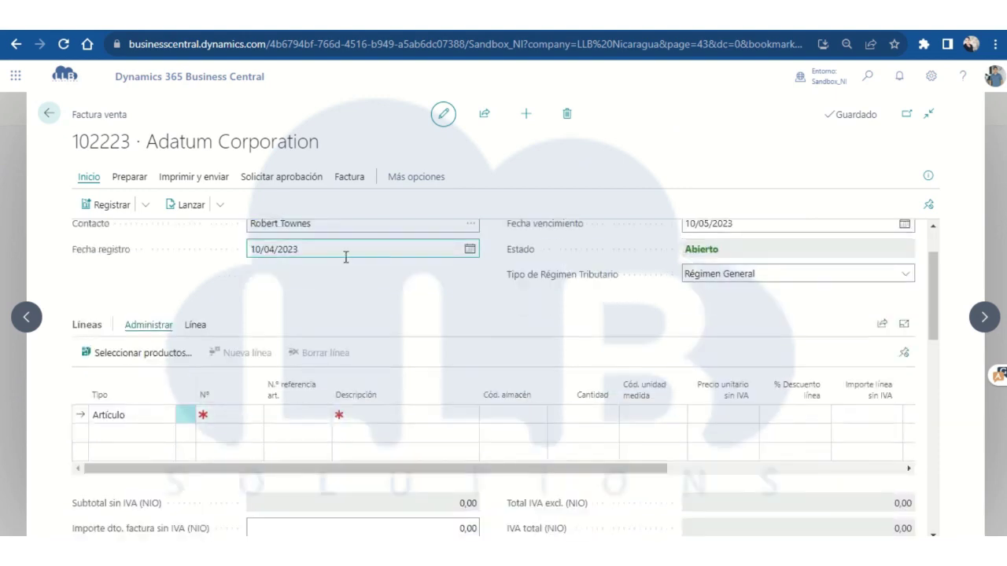
pyautogui.click(245, 414)
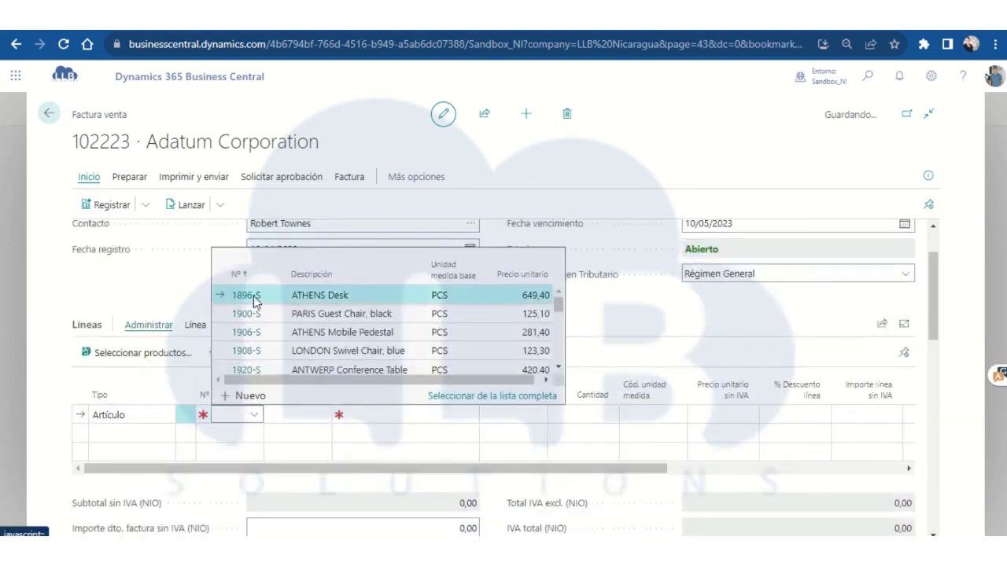
pyautogui.click(250, 296)
pyautogui.click(581, 415)
pyautogui.write('100')
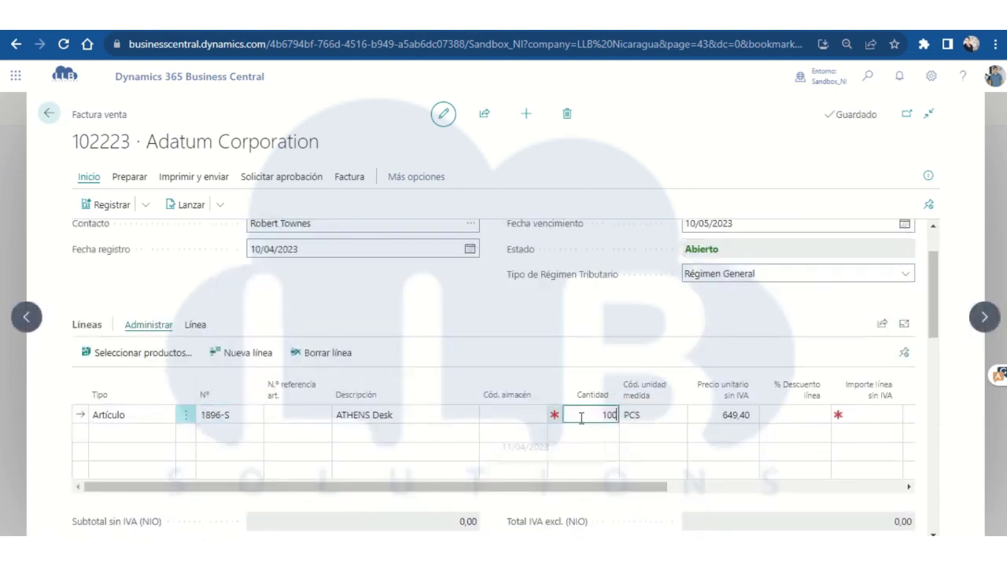
pyautogui.click(544, 471)
pyautogui.moveTo(592, 490); pyautogui.dragTo(831, 471)
# Step: Set the sales line's Retención de IR to RFTE_10% and its Impuesto adicional to ISC_15%
pyautogui.click(682, 418)
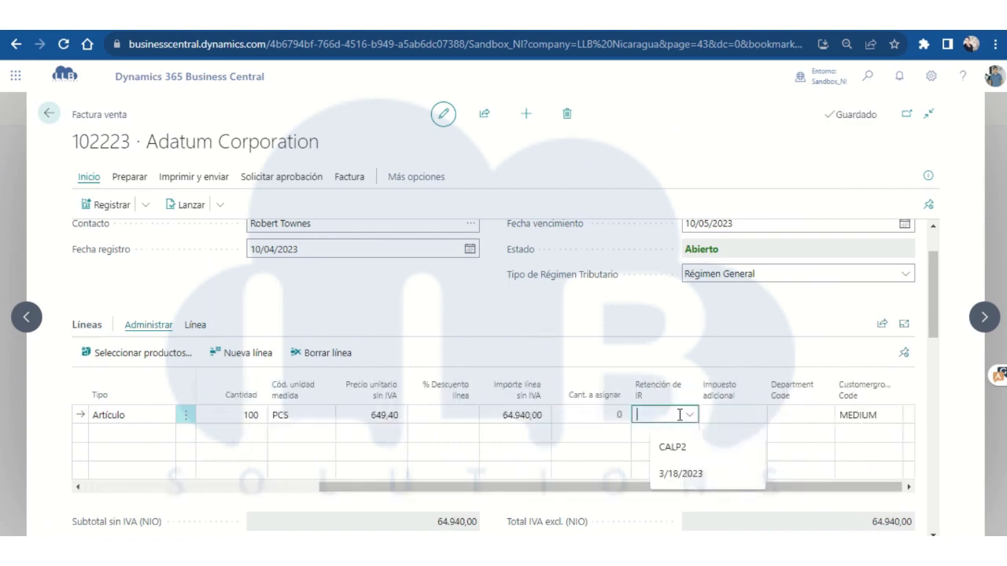
pyautogui.click(684, 329)
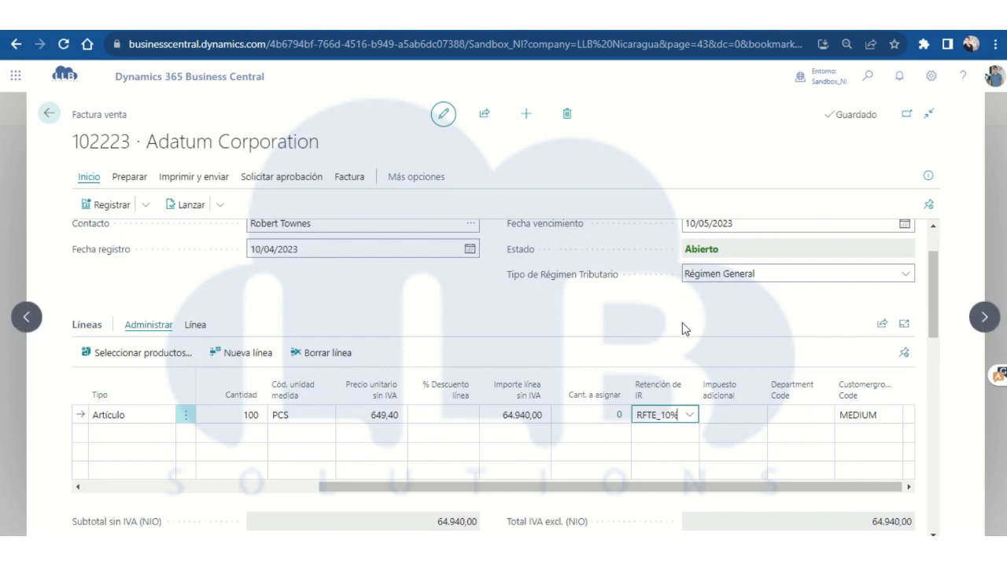
pyautogui.click(733, 415)
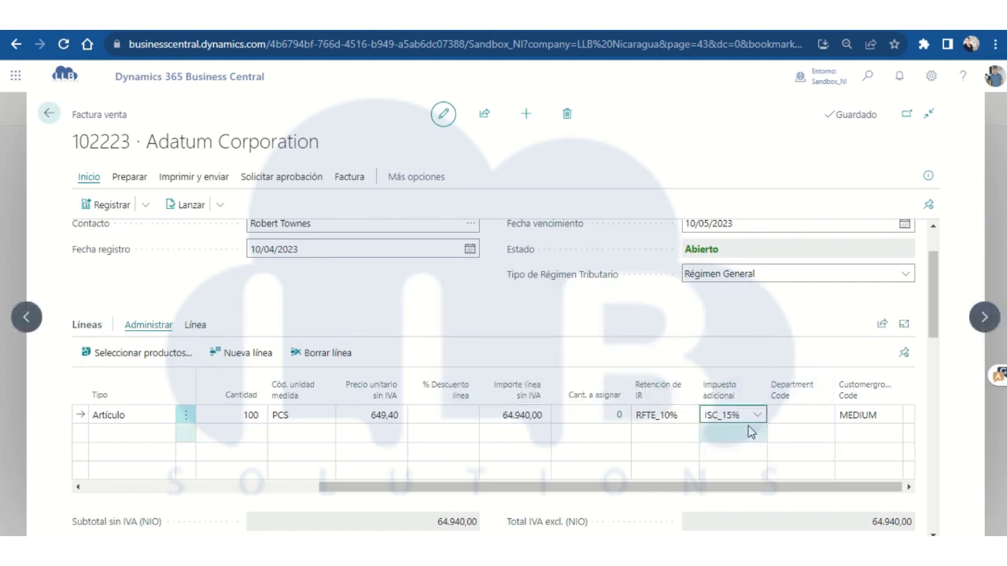
pyautogui.scroll(-1, 595, 395)
pyautogui.moveTo(629, 417); pyautogui.dragTo(395, 416)
pyautogui.scroll(2, 657, 377)
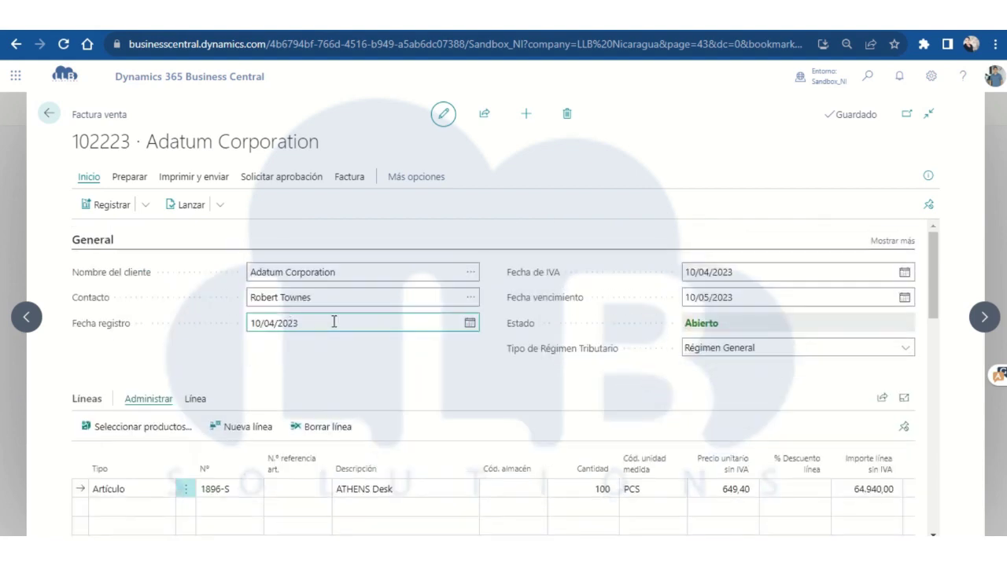
# Step: Preview the sales invoice's posting and examine the IVA, IR withholding and ISC entries under Mov. IVA
pyautogui.click(145, 204)
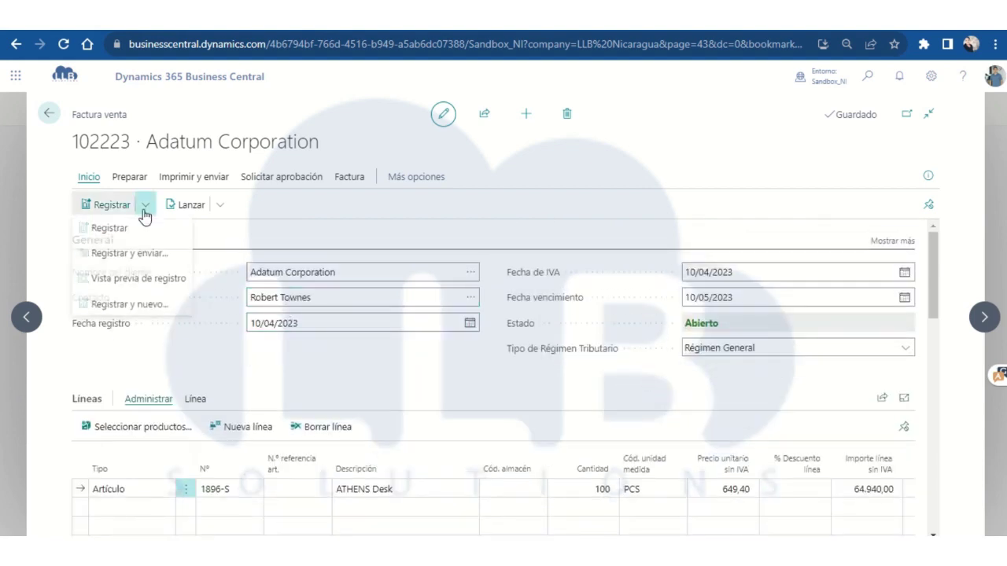
pyautogui.click(147, 283)
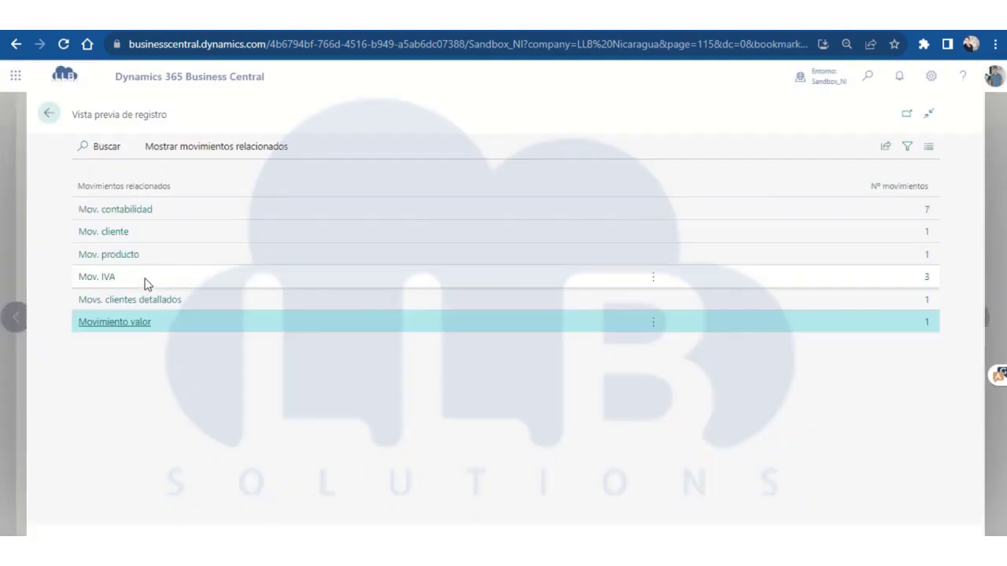
pyautogui.click(97, 282)
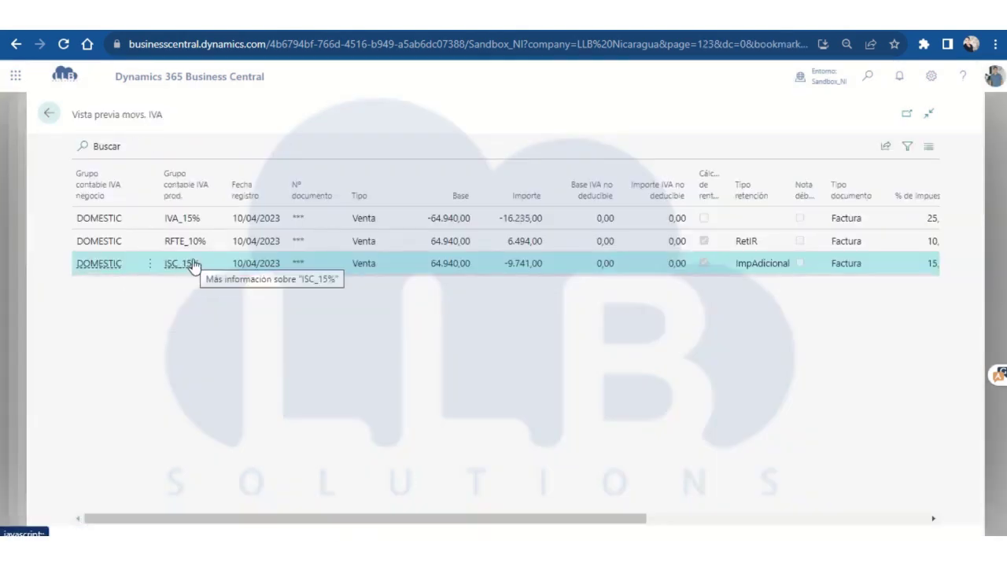
pyautogui.click(49, 114)
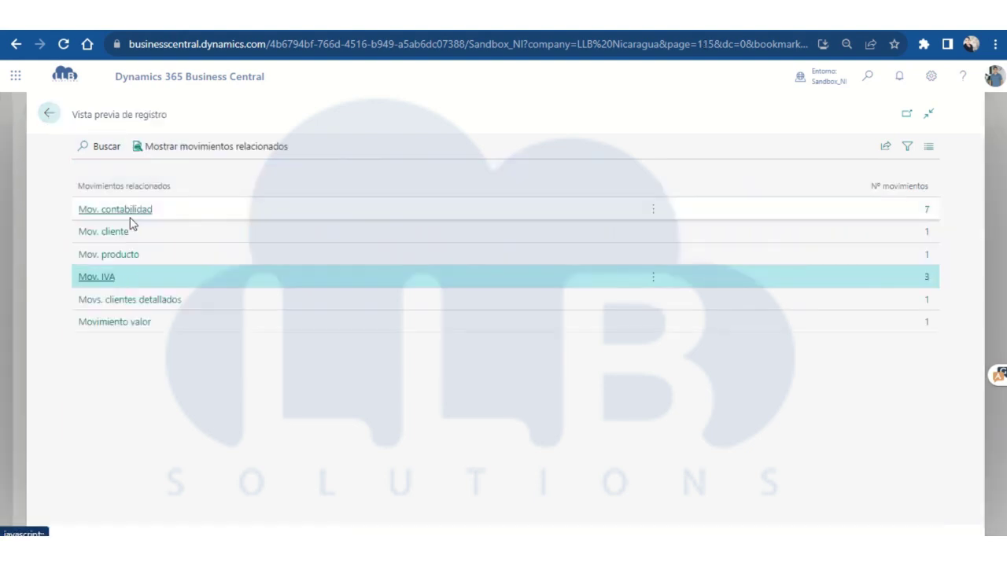
# Step: Examine the IVA and IR withholding amounts among the sales invoice's previewed Mov. contabilidad entries, and return to the invoice
pyautogui.click(118, 213)
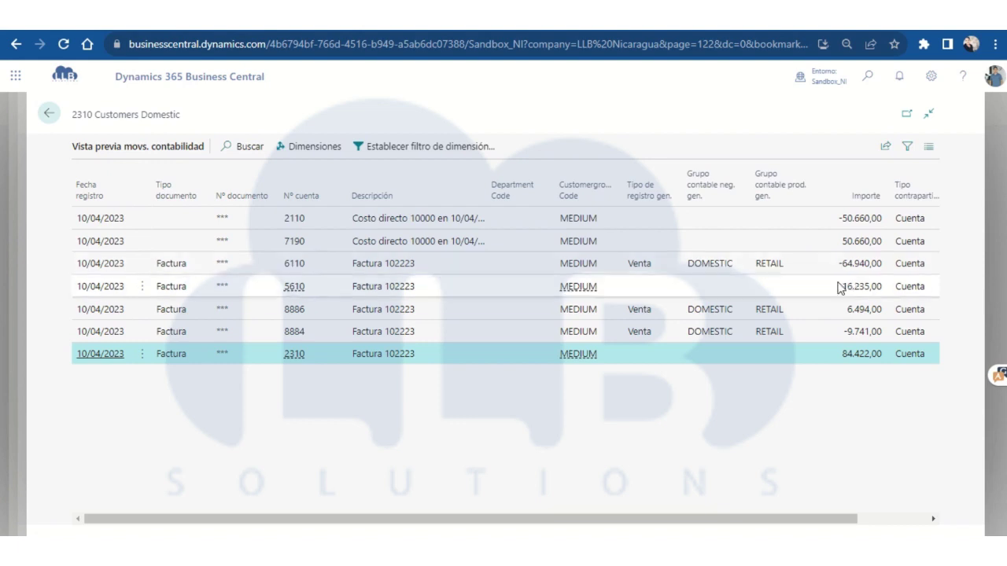
pyautogui.click(861, 286)
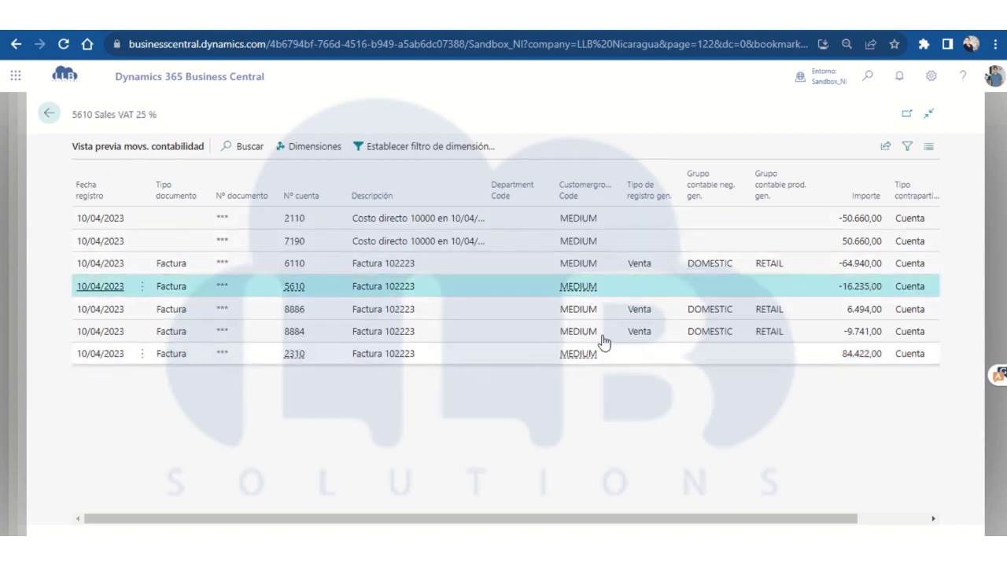
pyautogui.moveTo(847, 317); pyautogui.dragTo(883, 318)
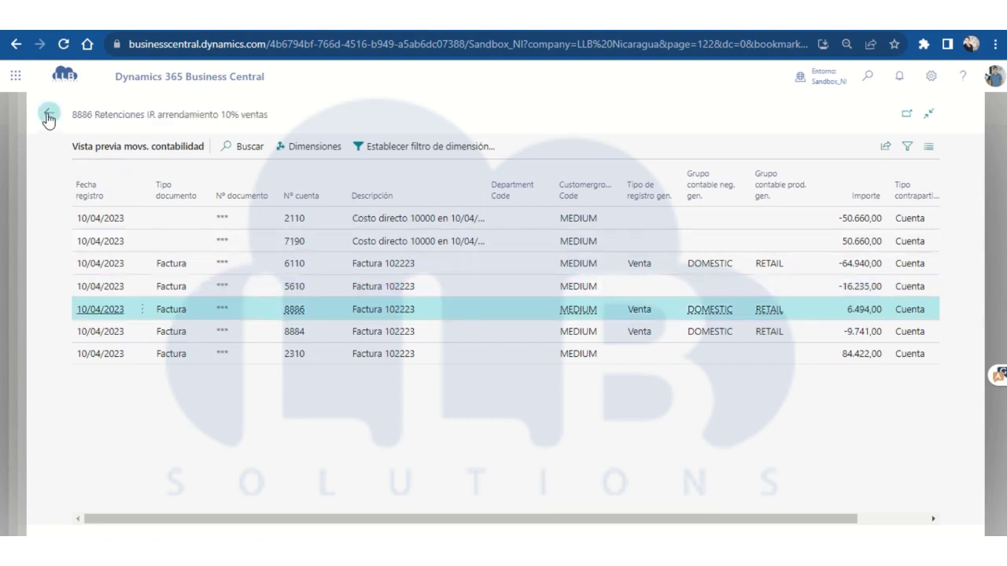
pyautogui.click(49, 114)
pyautogui.click(50, 115)
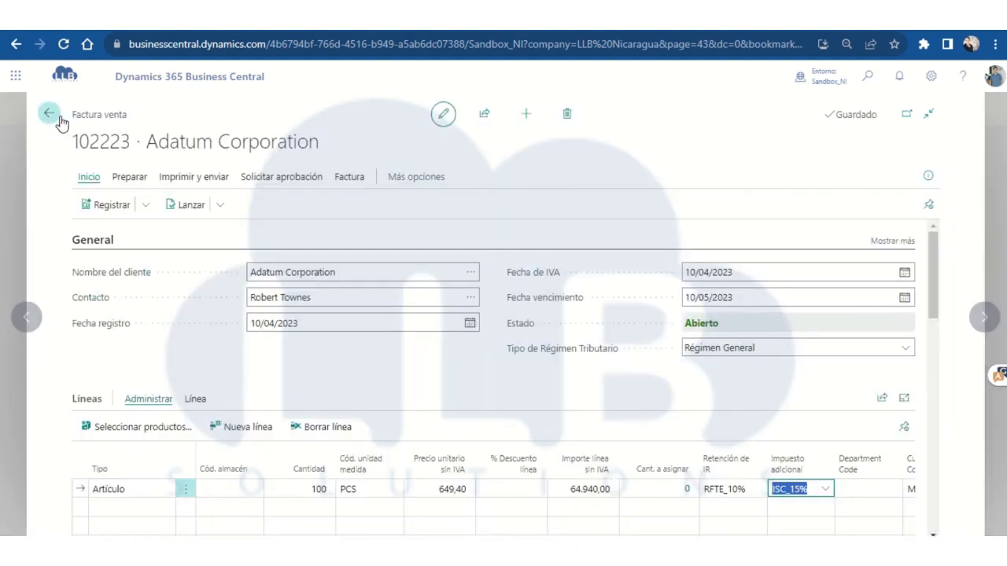
# Step: Post the sales invoice without opening the posted document
pyautogui.click(48, 115)
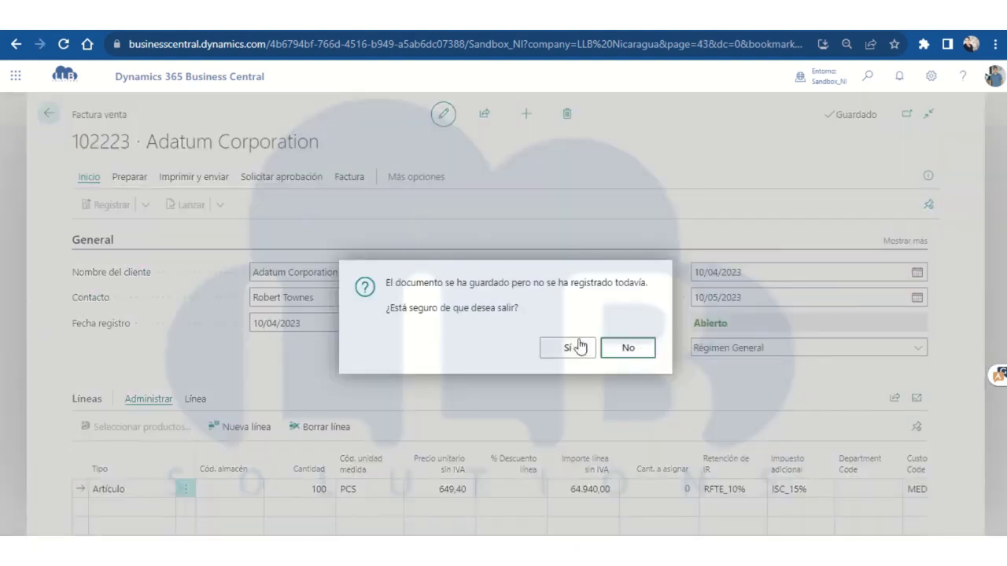
pyautogui.click(622, 349)
pyautogui.click(108, 205)
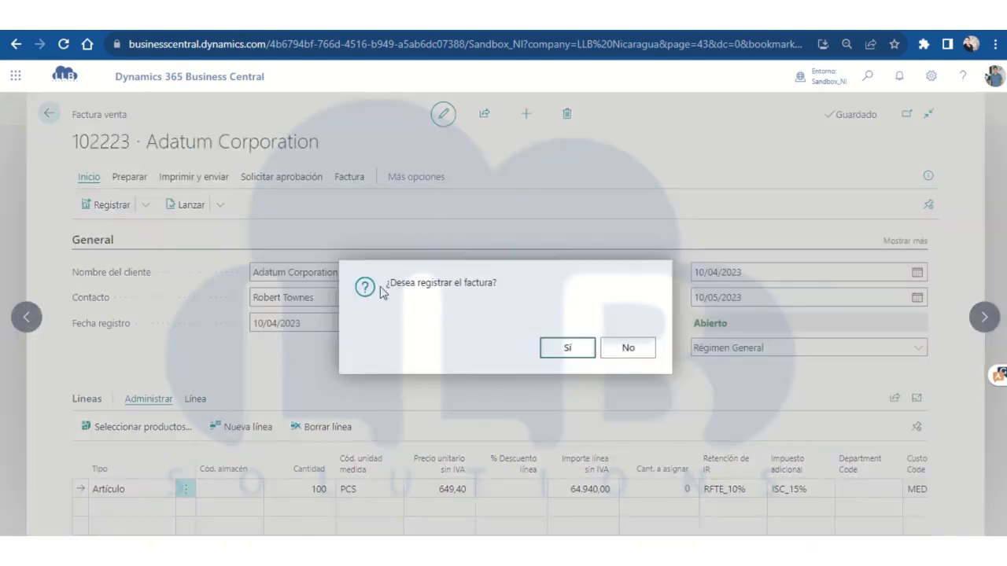
pyautogui.click(564, 349)
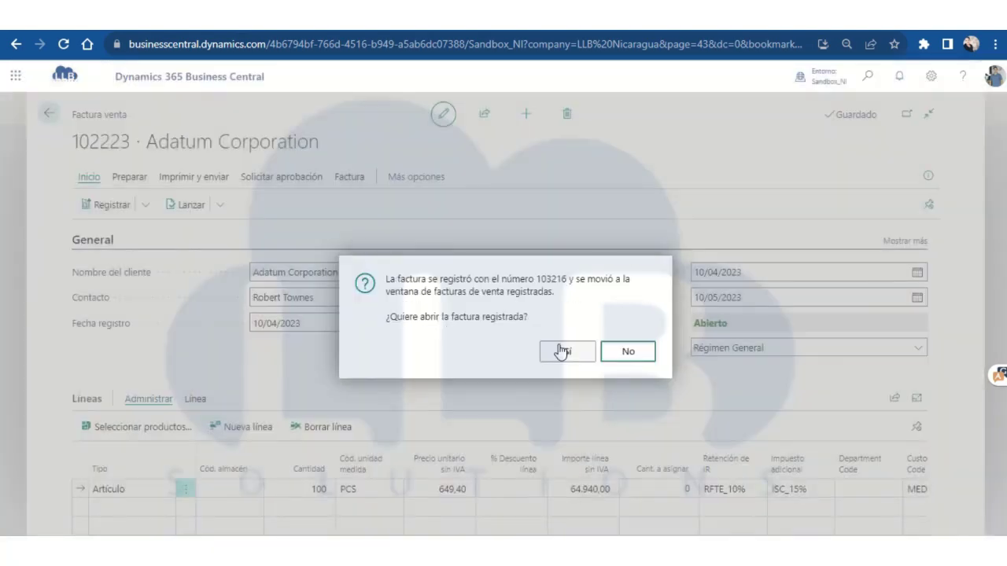
pyautogui.click(604, 355)
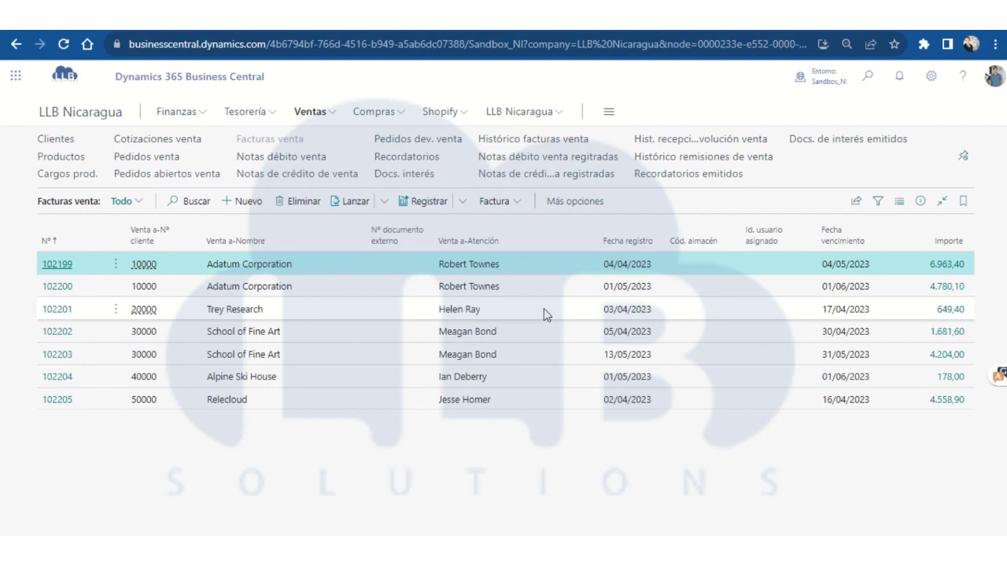
# Step: Create a new sales debit memo for customer Adatum Corporation
pyautogui.click(271, 158)
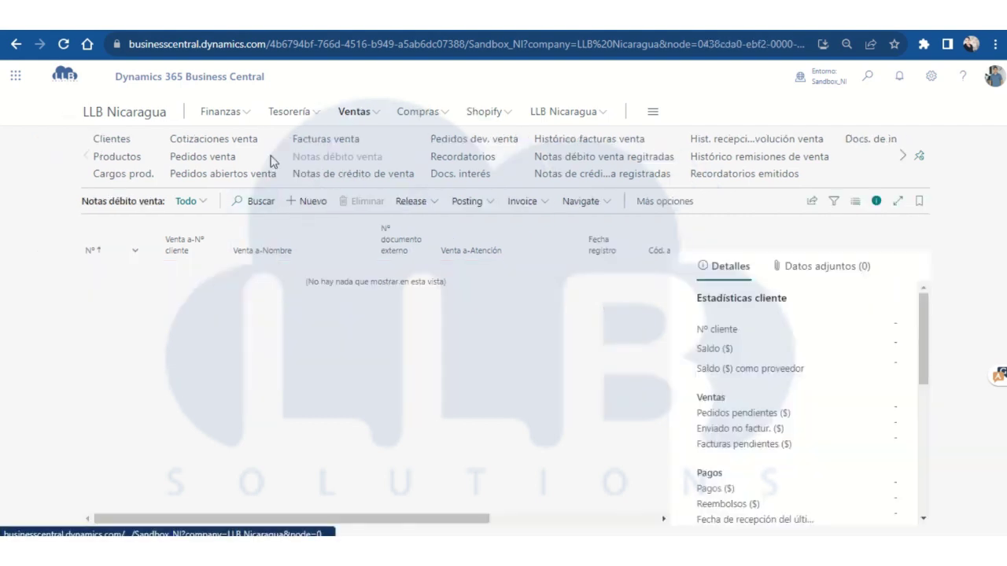
pyautogui.click(308, 206)
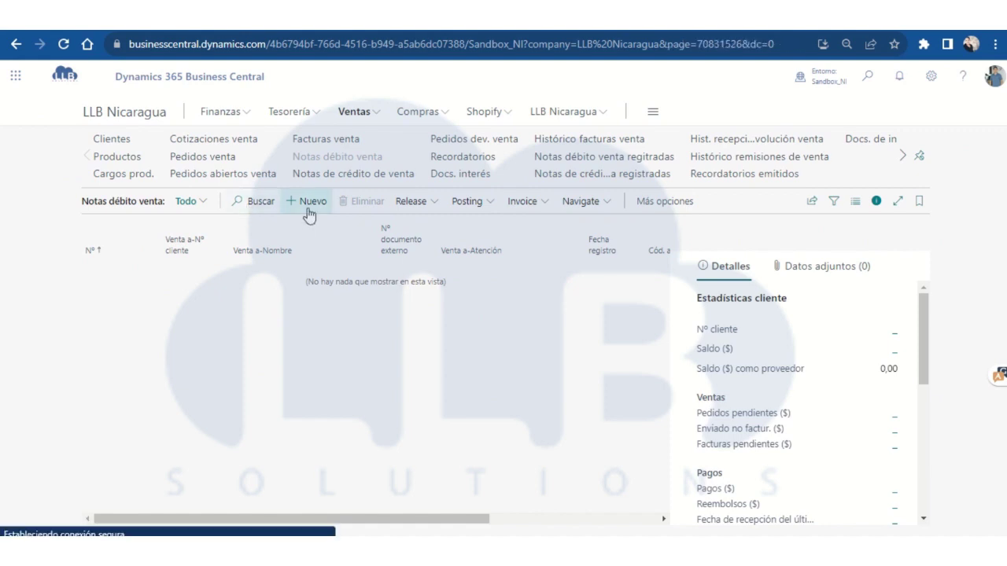
pyautogui.click(340, 268)
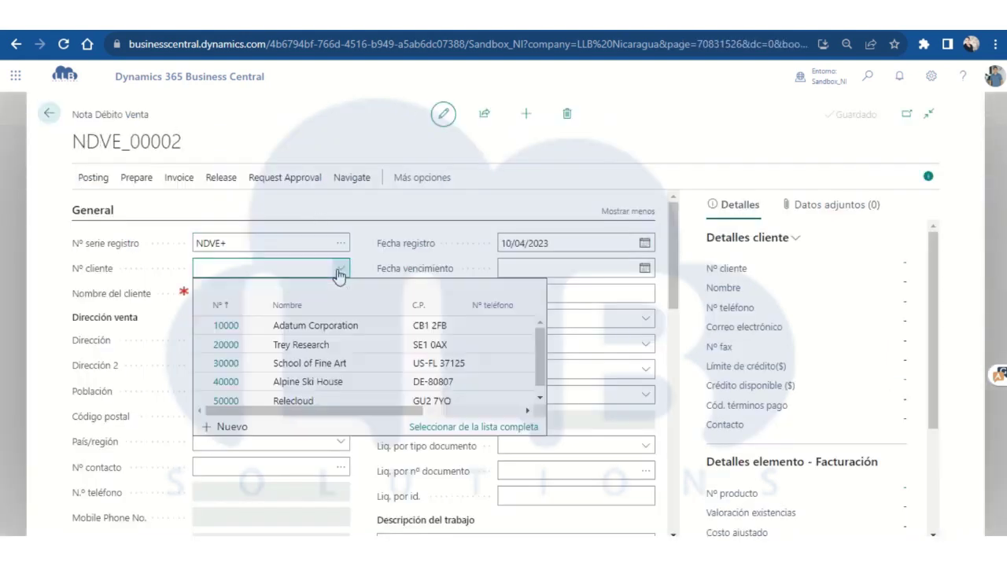
pyautogui.click(266, 329)
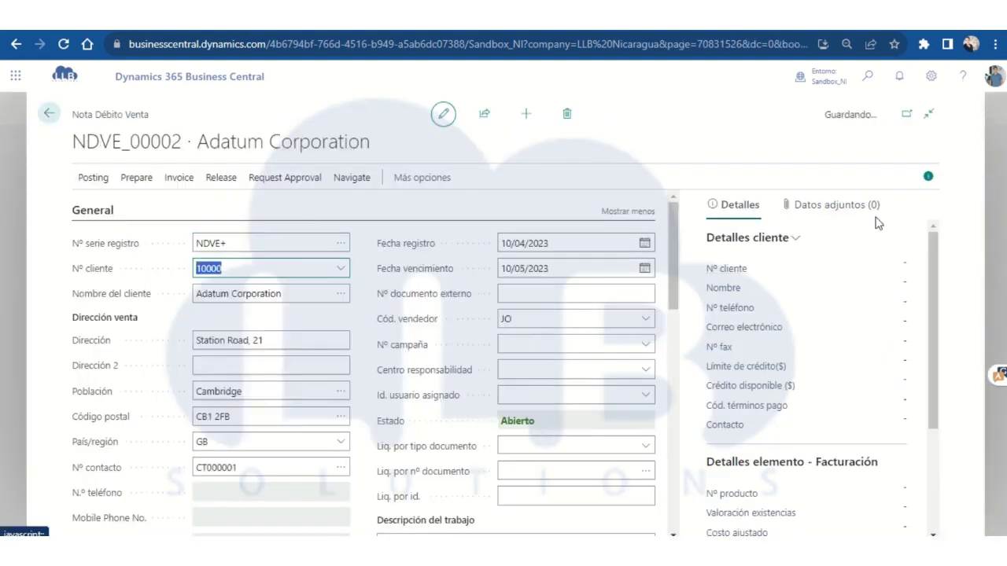
# Step: Hide the debit memo's details pane and extra General fields, and set its Factura Relacionada to 103216
pyautogui.click(928, 177)
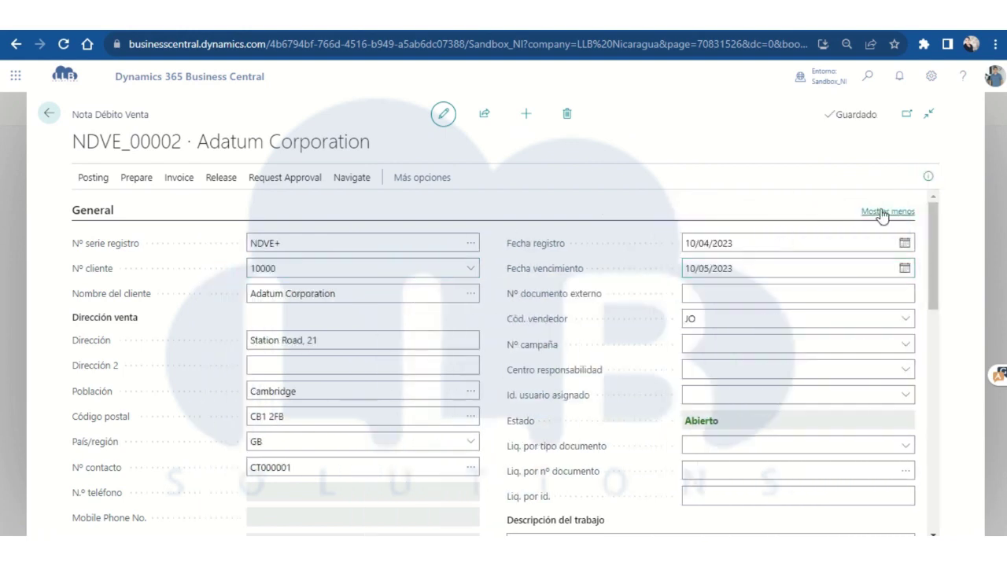
pyautogui.click(867, 213)
pyautogui.click(692, 319)
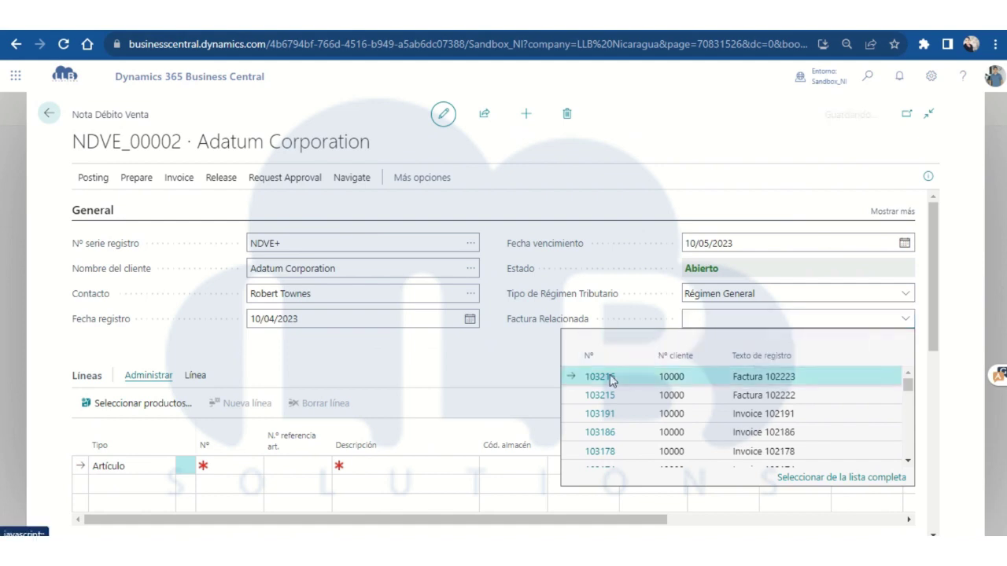
pyautogui.click(606, 377)
# Step: Add an Artículo line to the sales debit memo for 1896-S ATHENS Desk with a quantity of 10, and check its tax columns
pyautogui.click(228, 466)
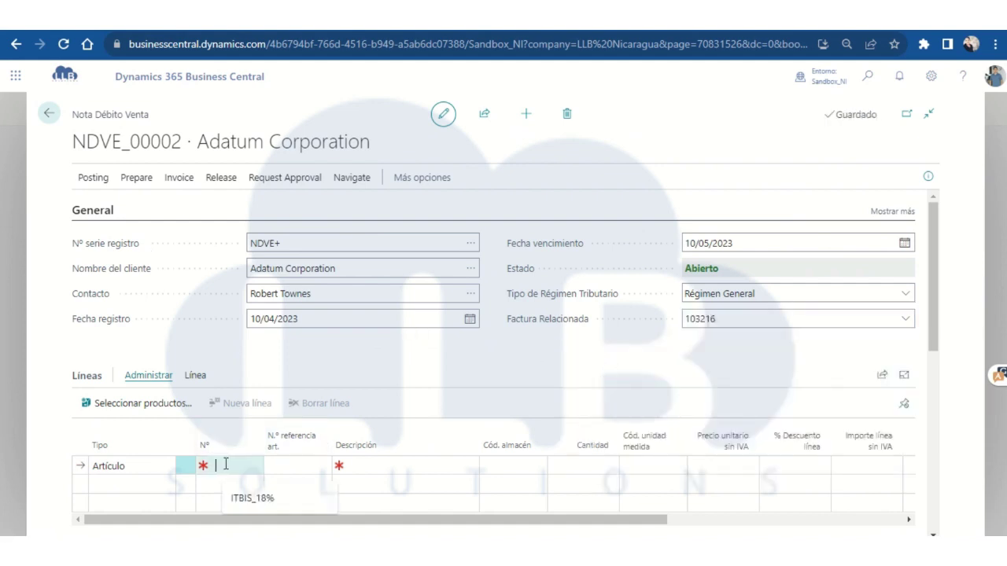
pyautogui.click(238, 352)
pyautogui.click(582, 467)
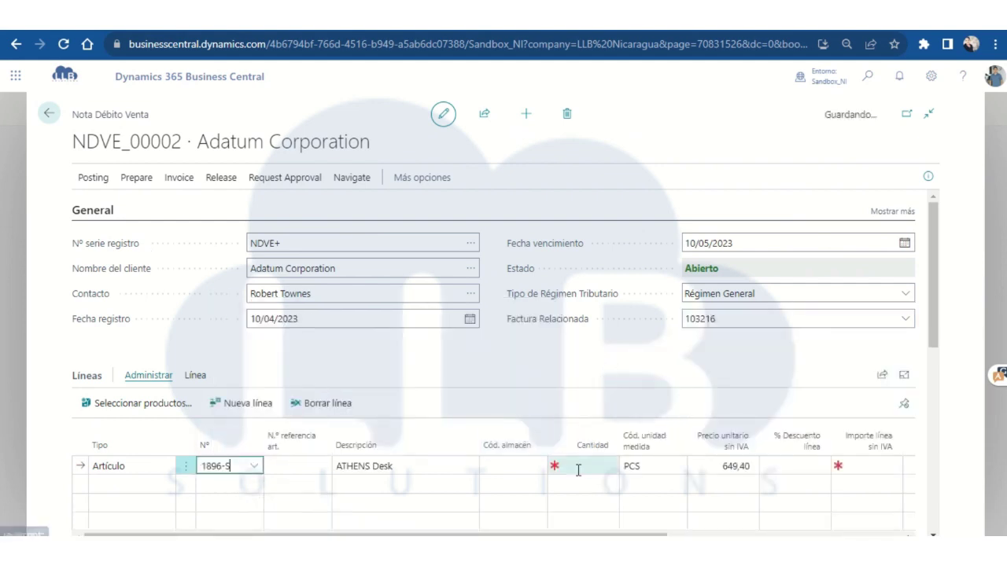
pyautogui.write('10')
pyautogui.click(600, 369)
pyautogui.scroll(-3, 629, 371)
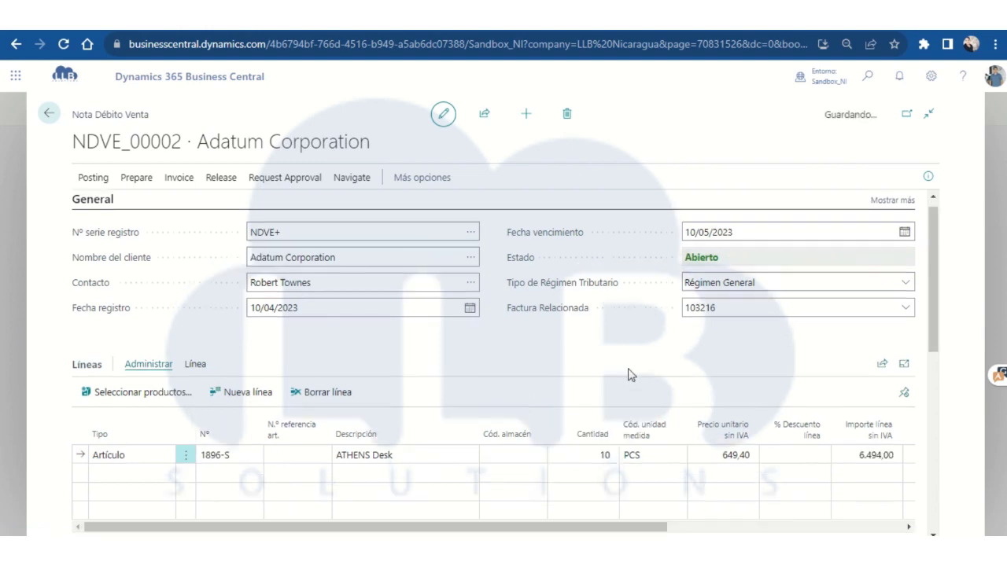
pyautogui.moveTo(600, 393); pyautogui.dragTo(913, 394)
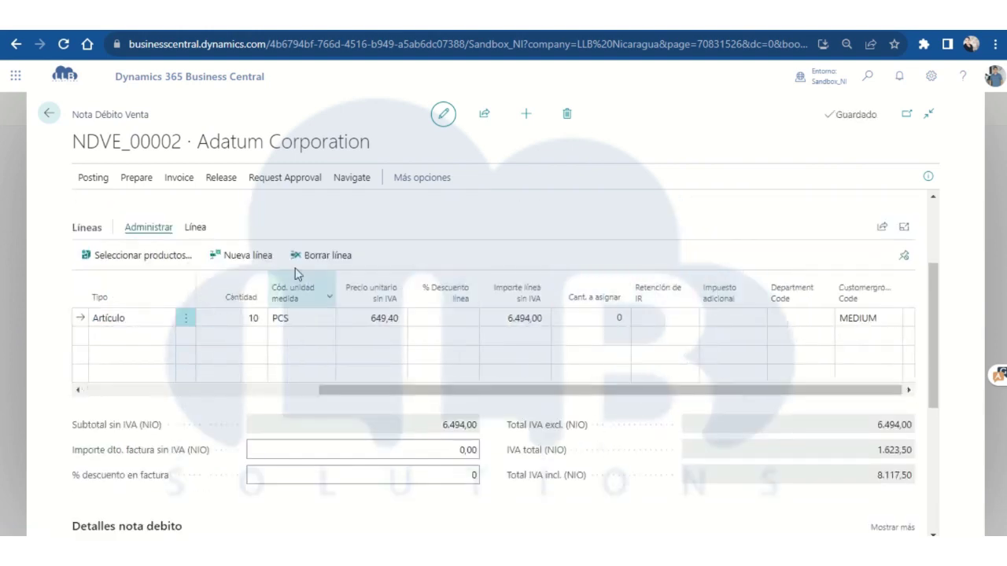
# Step: Post the sales debit memo without opening the posted document, and display the list of posted sales debit memos
pyautogui.click(93, 182)
pyautogui.click(119, 209)
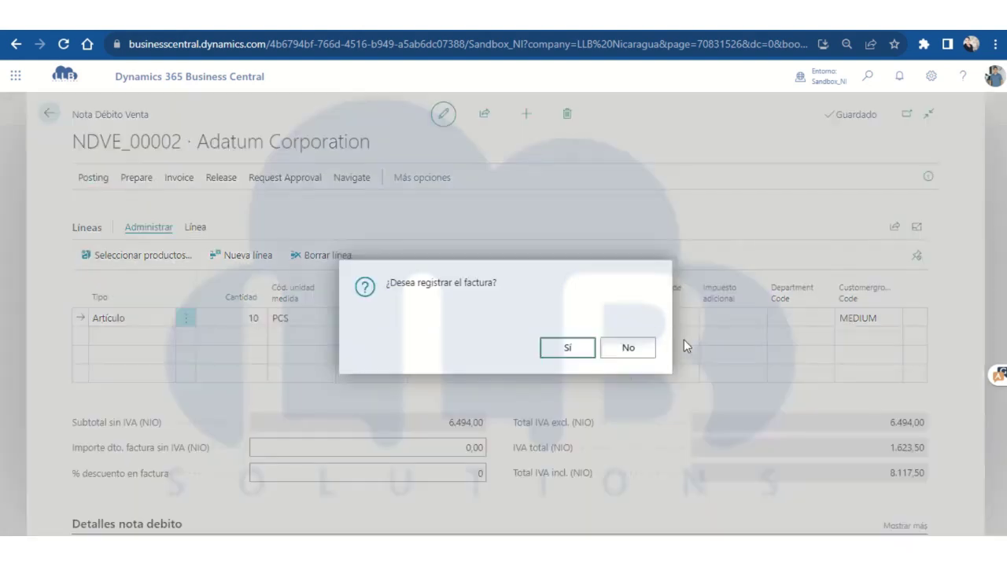
pyautogui.click(566, 352)
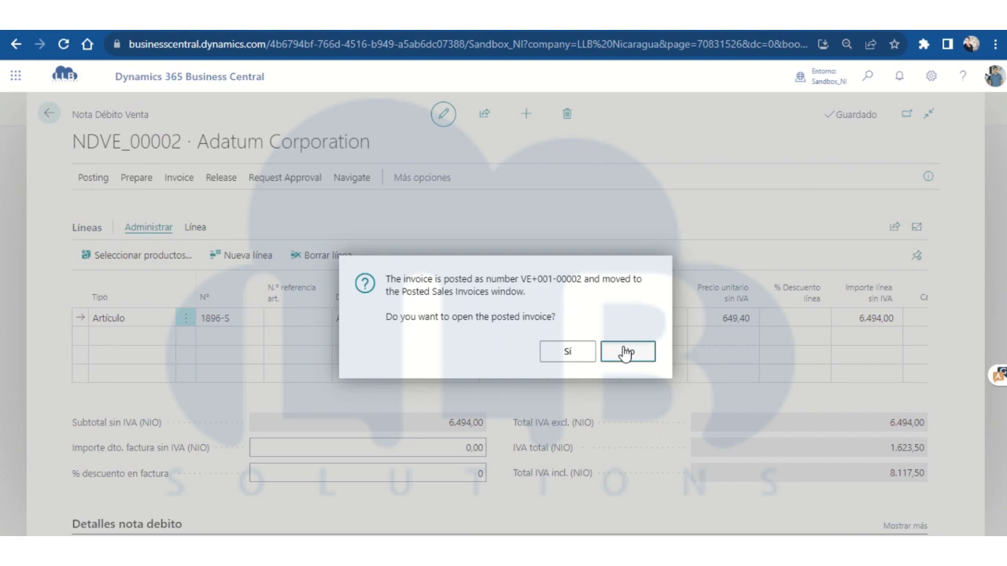
pyautogui.click(627, 353)
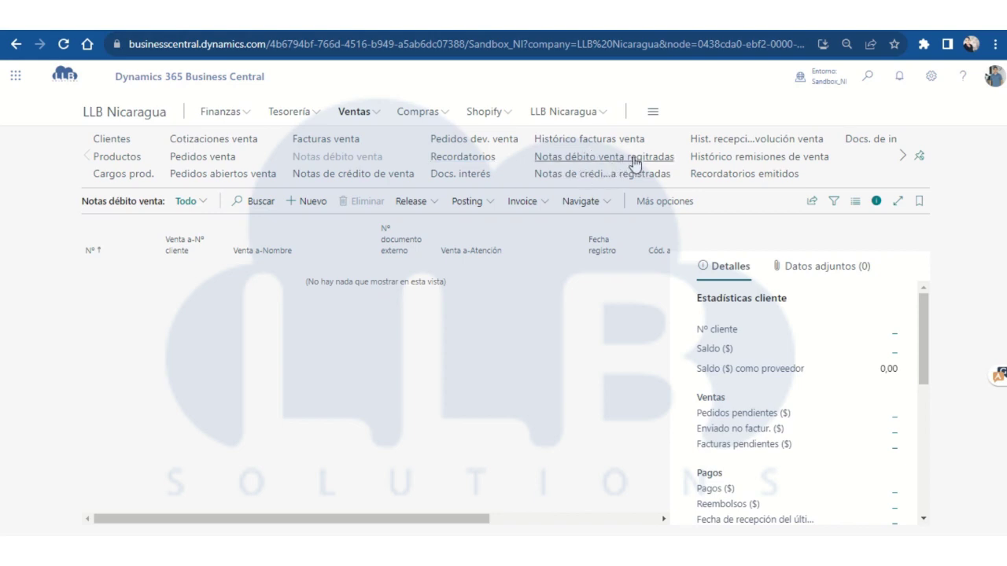
pyautogui.click(670, 167)
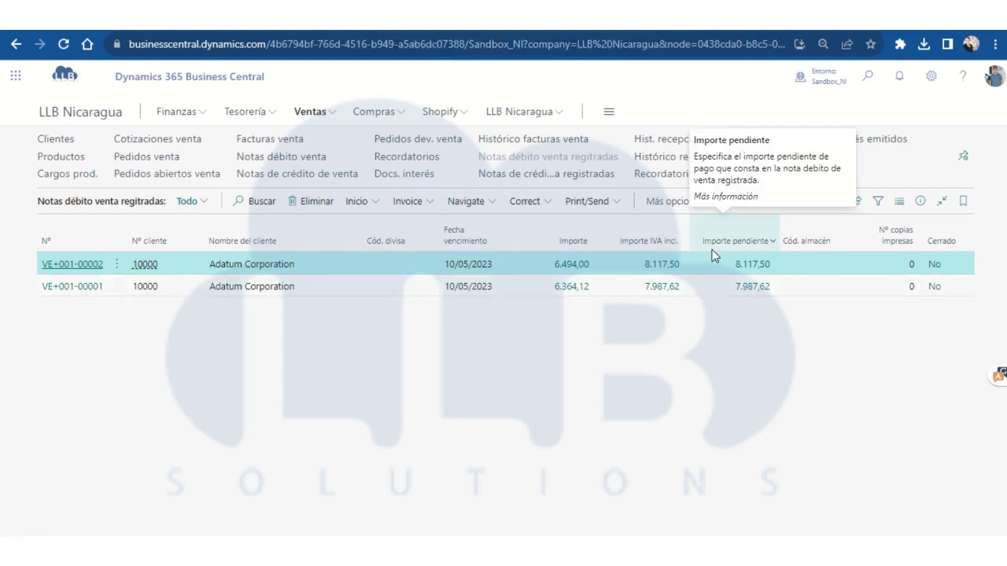
# Step: Export the Libro Diario report as a PDF document without period dates and look through it
pyautogui.click(865, 85)
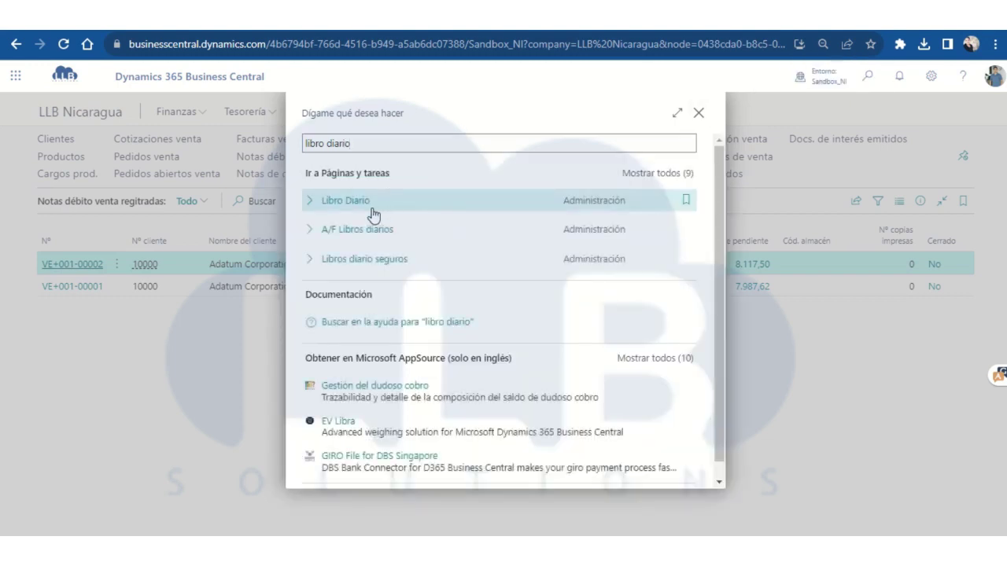
pyautogui.click(375, 209)
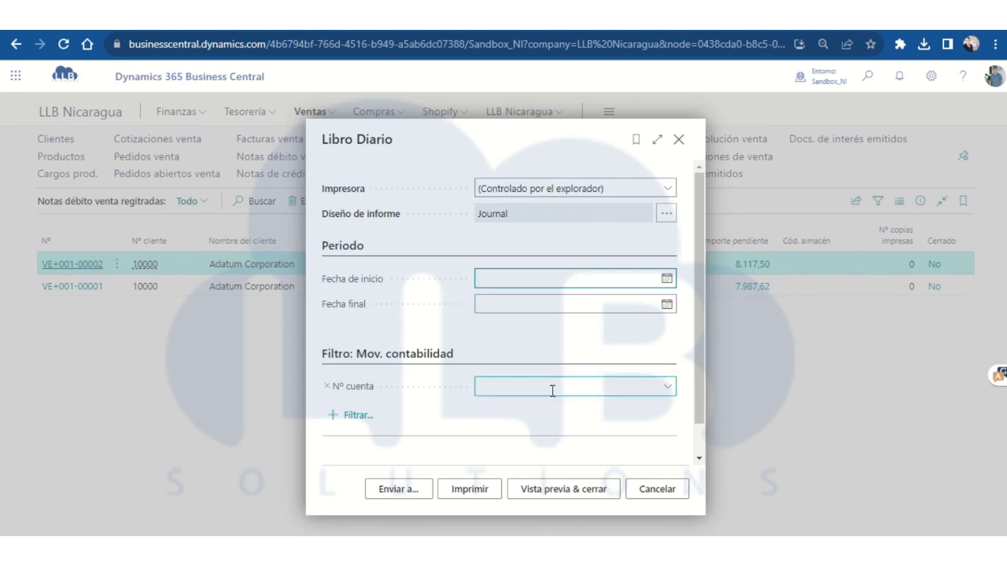
pyautogui.click(416, 490)
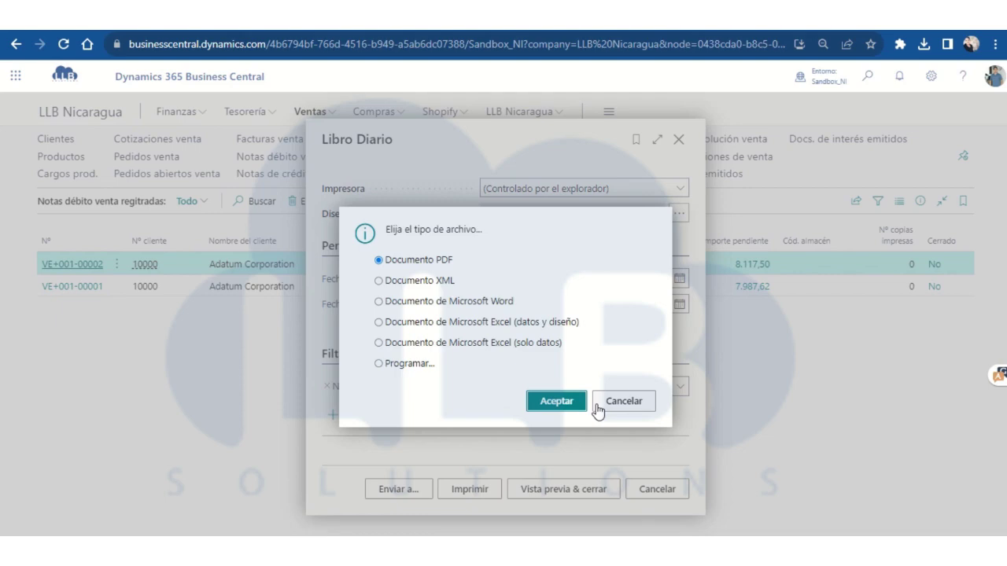
pyautogui.click(554, 402)
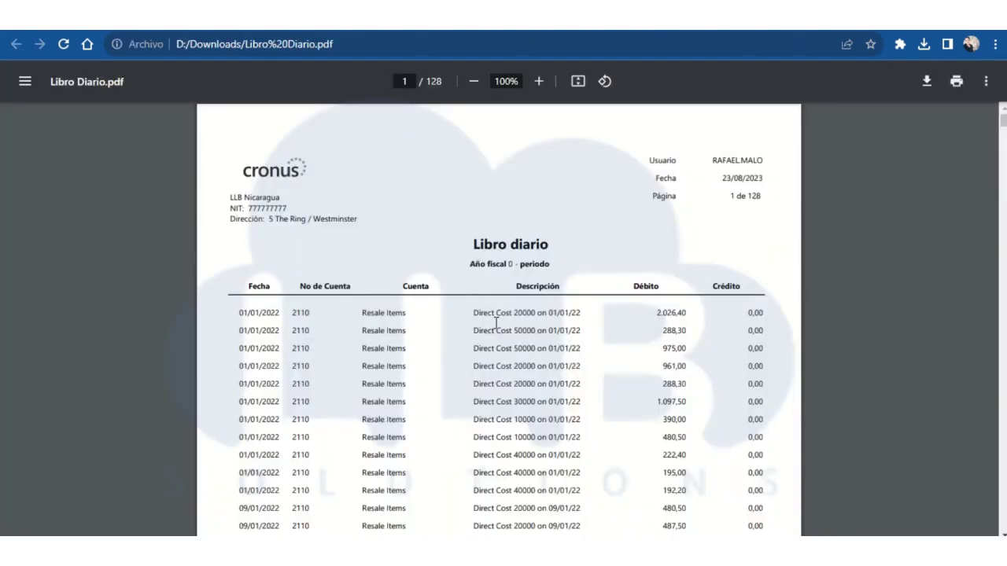
pyautogui.scroll(-5, 496, 323)
pyautogui.scroll(5, 494, 323)
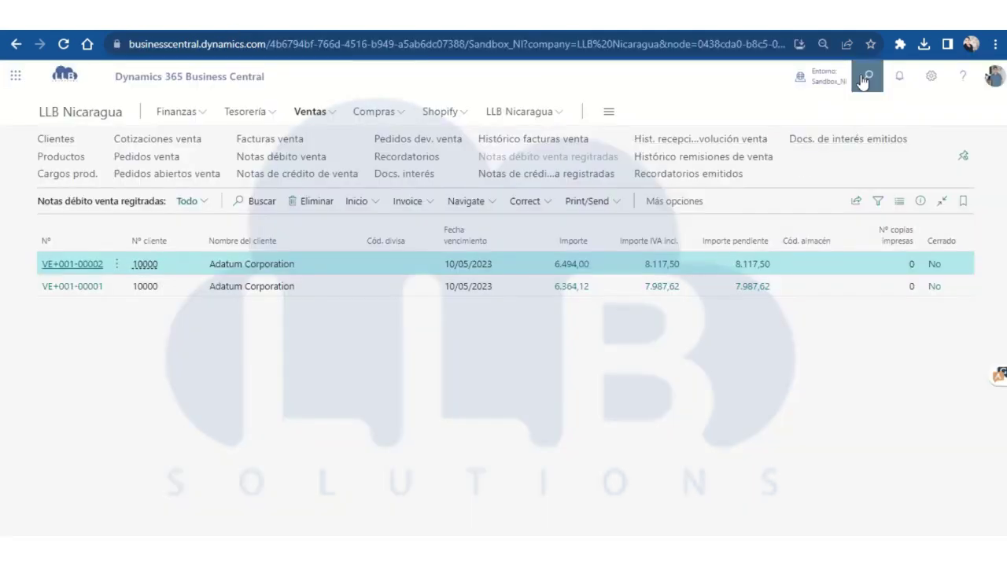
# Step: Search for the Libro Mayor and Balance General reports
pyautogui.click(866, 76)
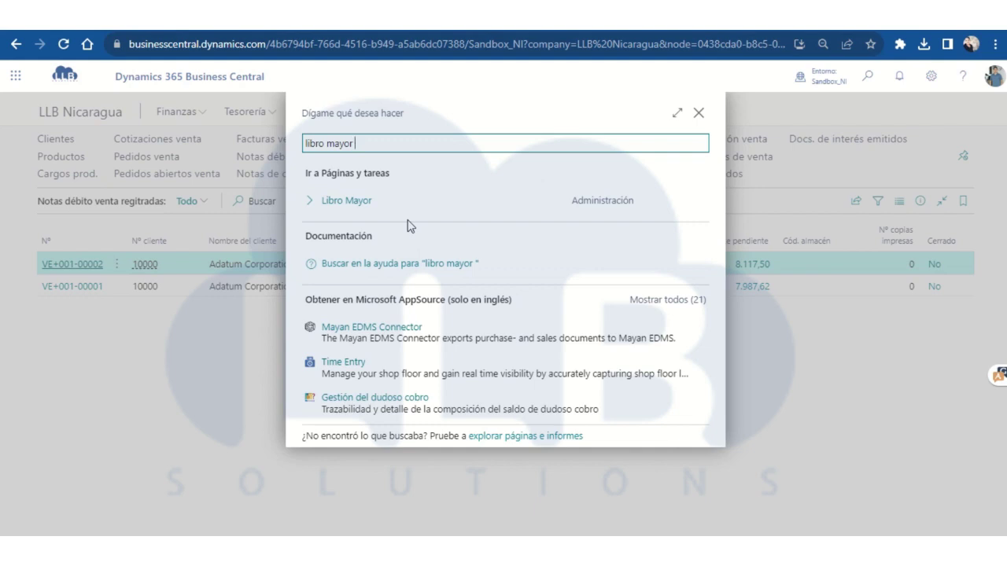
pyautogui.moveTo(375, 144); pyautogui.dragTo(281, 146)
pyautogui.write('balance genera')
# Step: Preview the Libro de IVA report without period dates or filters and examine its IVA entries at page width
pyautogui.moveTo(400, 144); pyautogui.dragTo(296, 150)
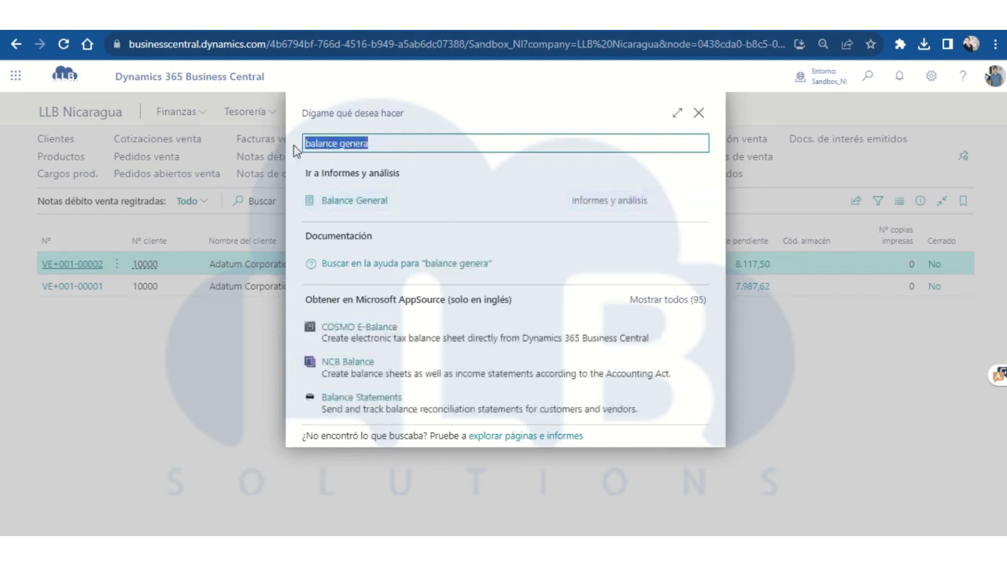
pyautogui.press('BackSpace')
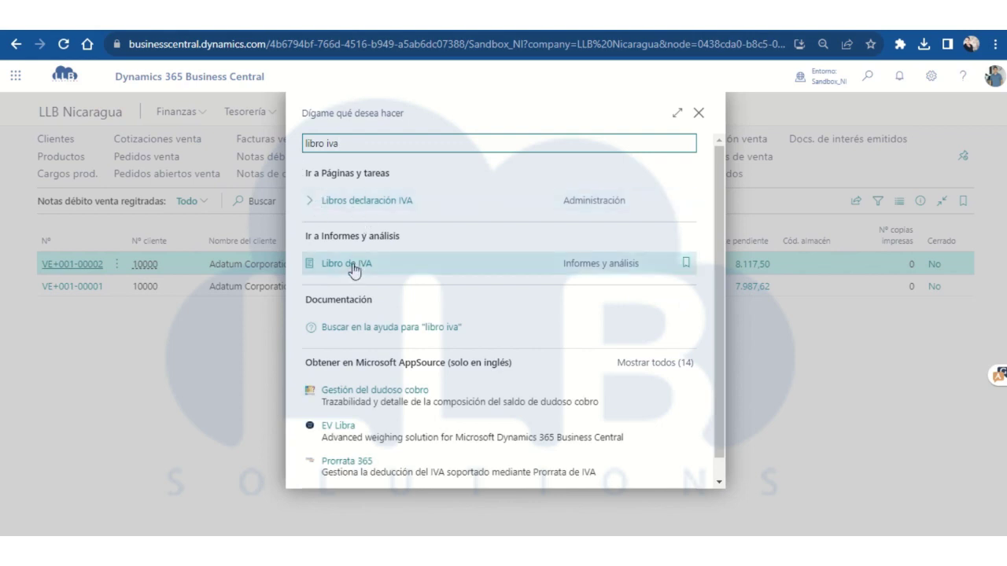
pyautogui.click(352, 267)
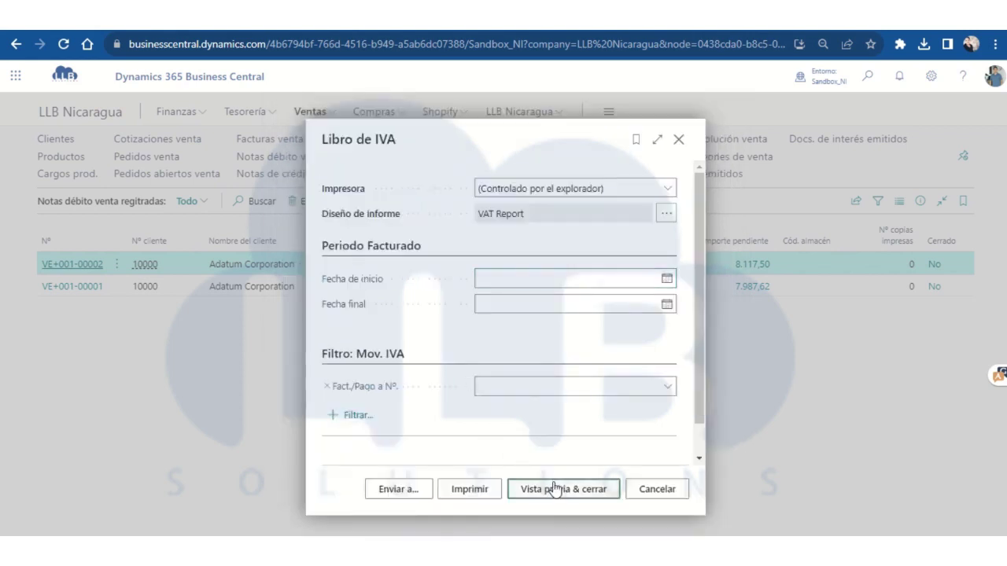
pyautogui.click(555, 486)
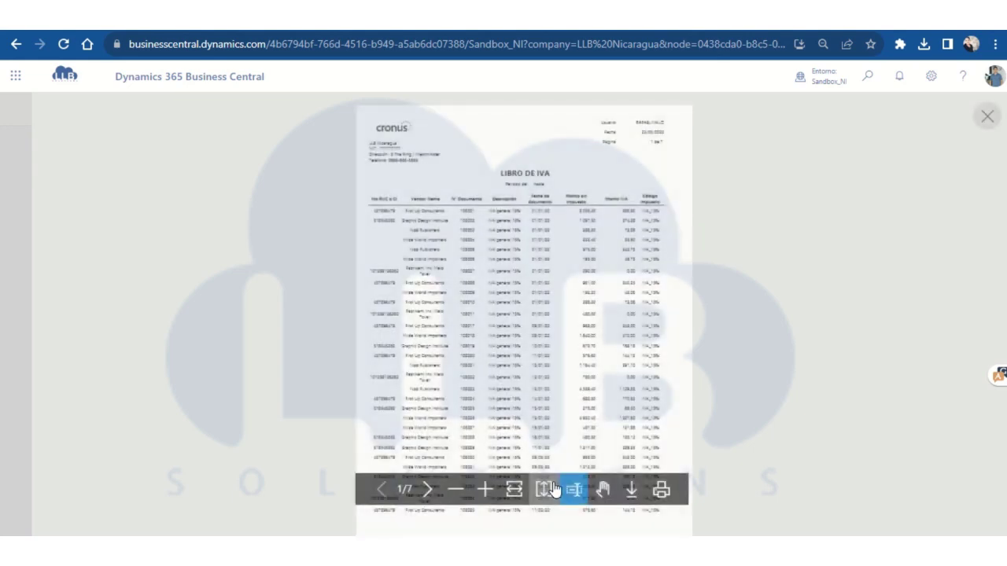
pyautogui.click(514, 489)
pyautogui.scroll(-1, 508, 441)
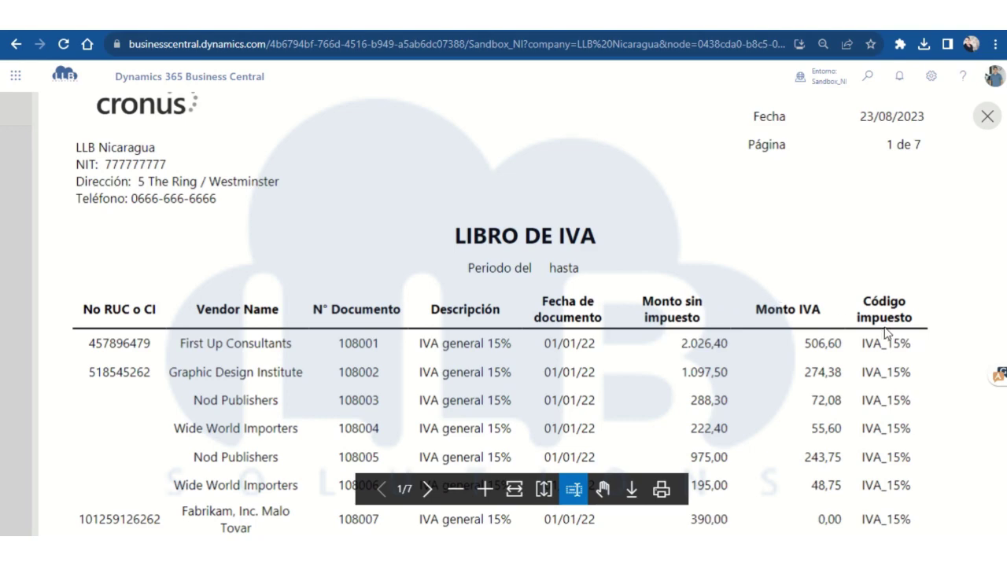
pyautogui.scroll(-10, 889, 339)
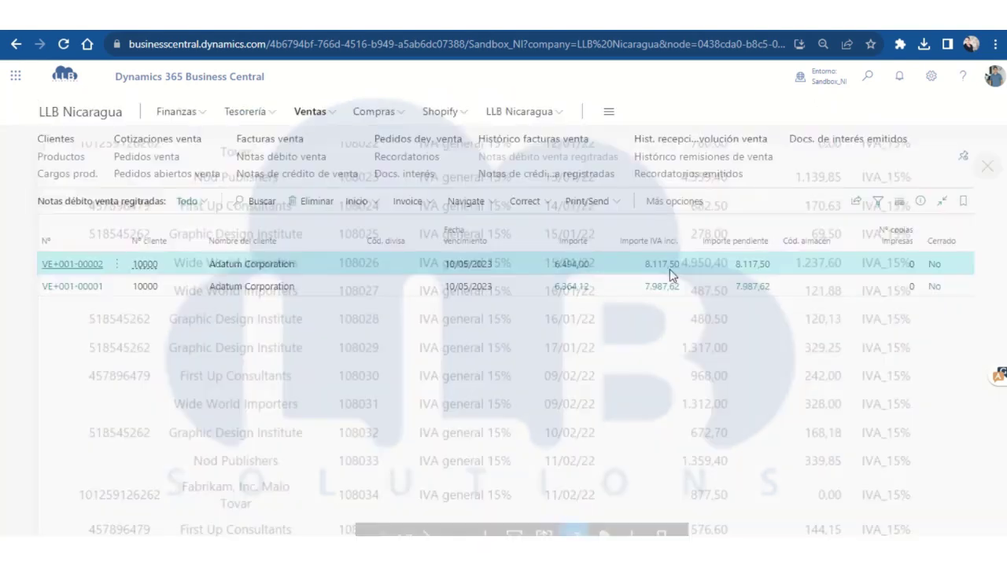
# Step: Preview the Libro de retenciones report without period dates and examine its withholding entries at page width
pyautogui.click(871, 76)
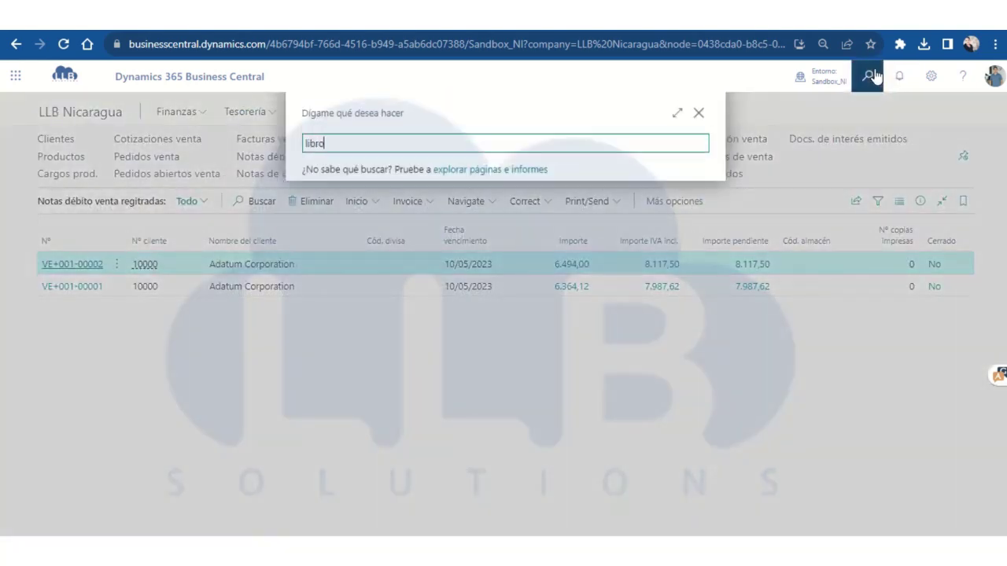
pyautogui.write('libro retenciones')
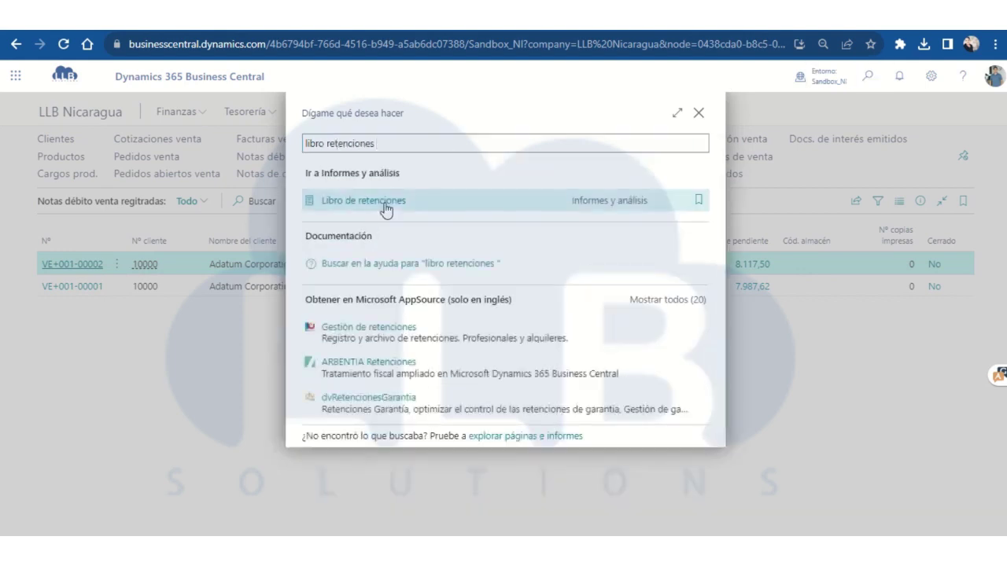
pyautogui.click(386, 203)
pyautogui.click(542, 489)
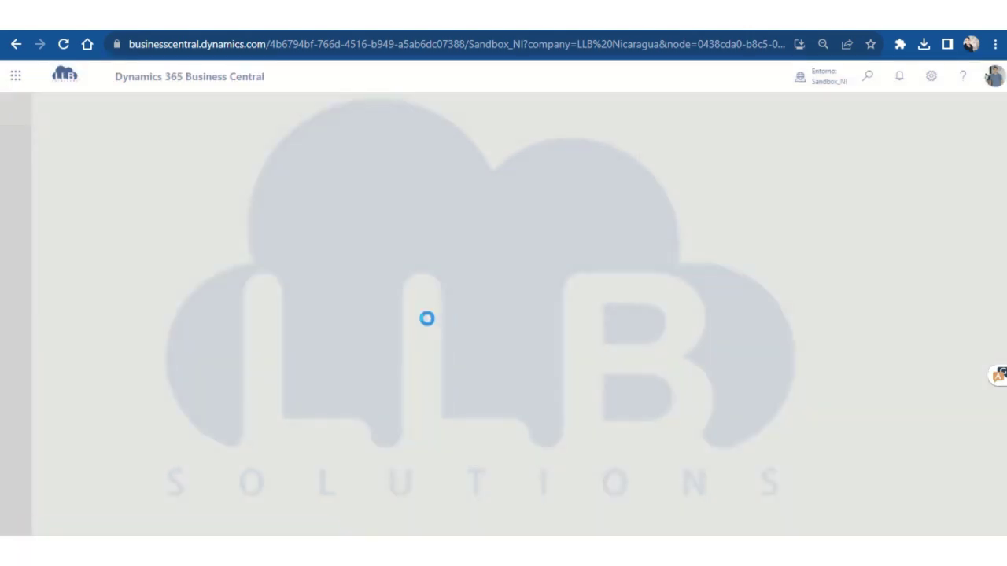
pyautogui.click(514, 489)
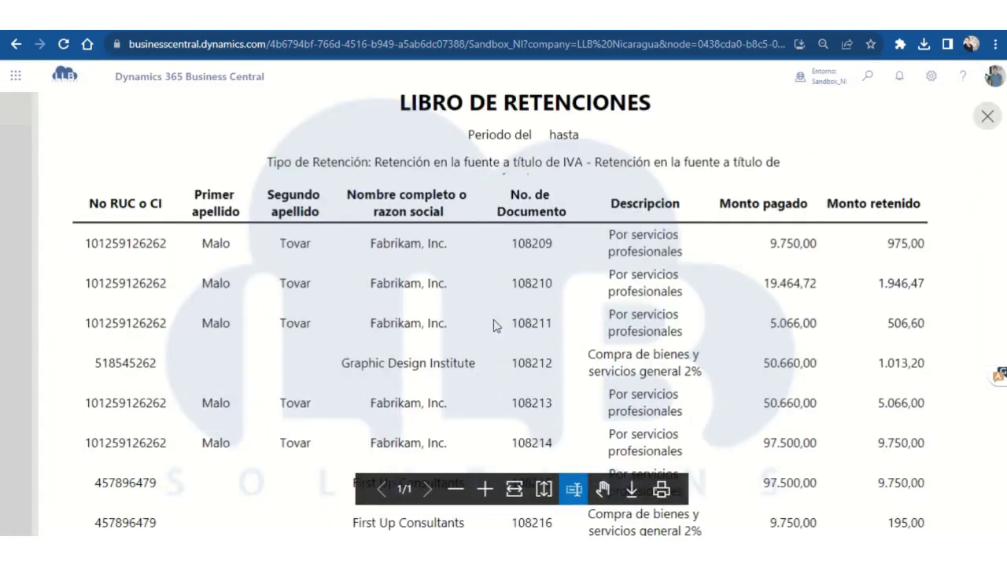
pyautogui.scroll(-5, 496, 326)
pyautogui.press('Escape')
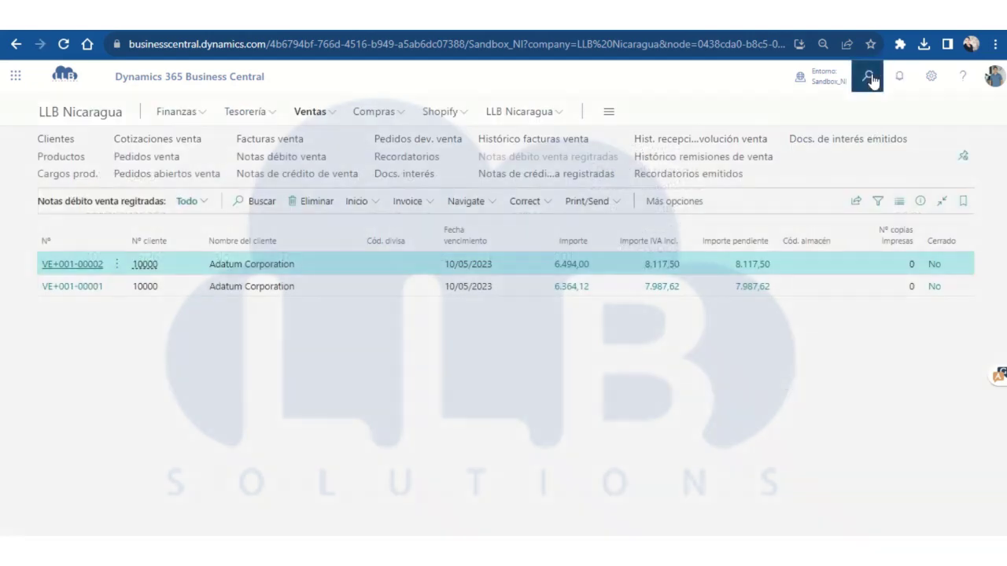
# Step: Preview the Libro Impuesto Selectivo al Consumo report without period dates and examine its ISC entries at page width
pyautogui.click(870, 78)
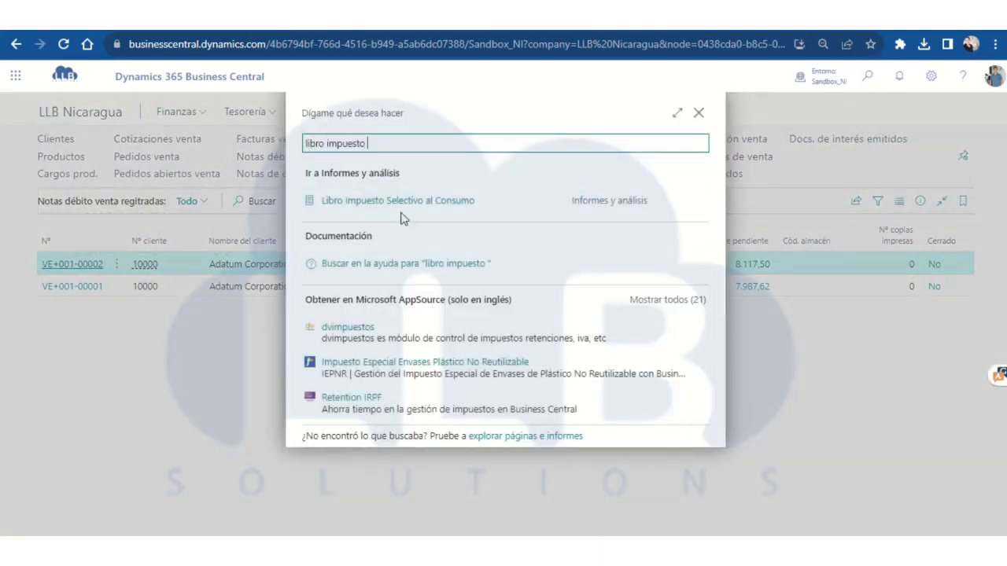
pyautogui.click(404, 215)
pyautogui.click(543, 490)
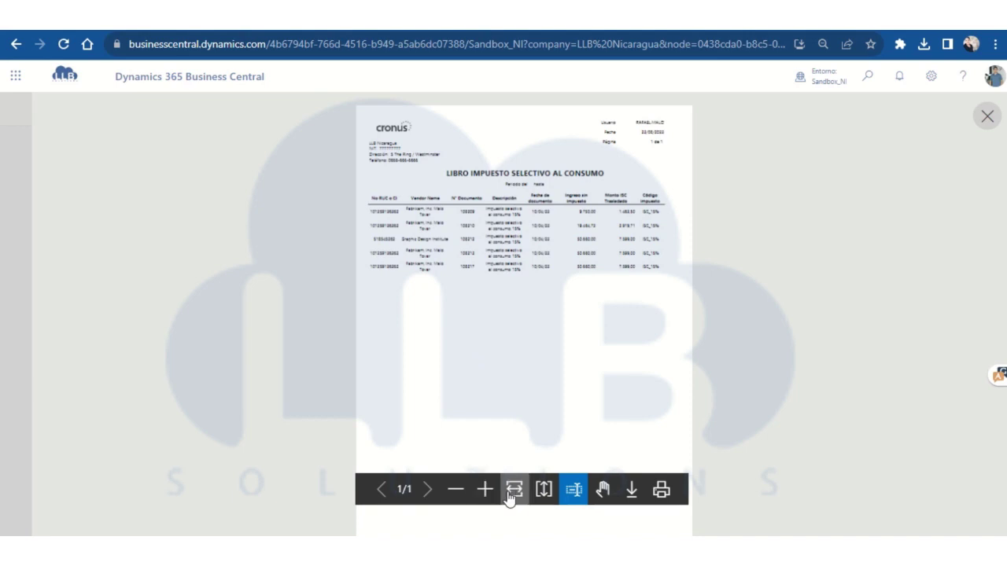
pyautogui.click(510, 491)
pyautogui.scroll(-3, 477, 346)
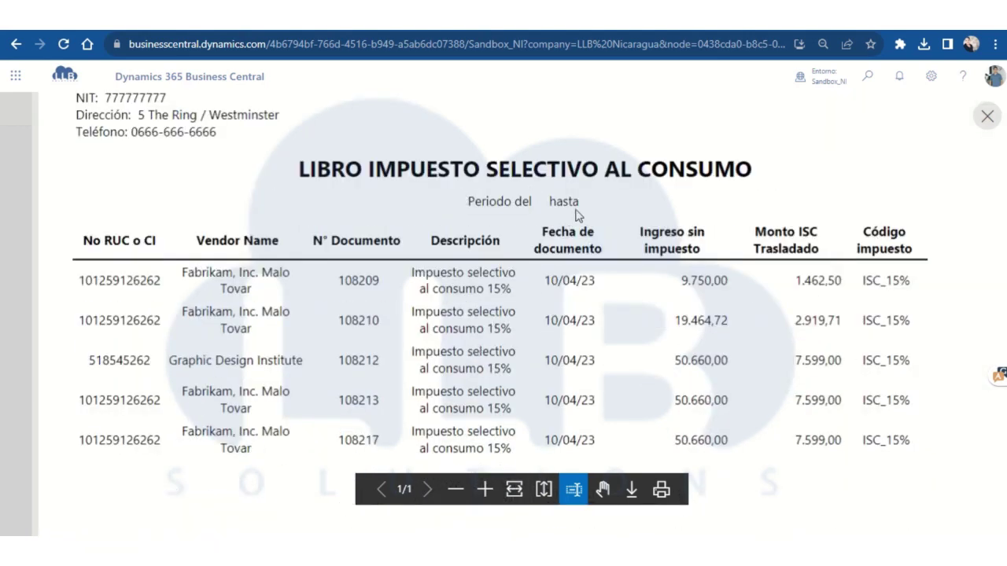
pyautogui.scroll(-1, 656, 201)
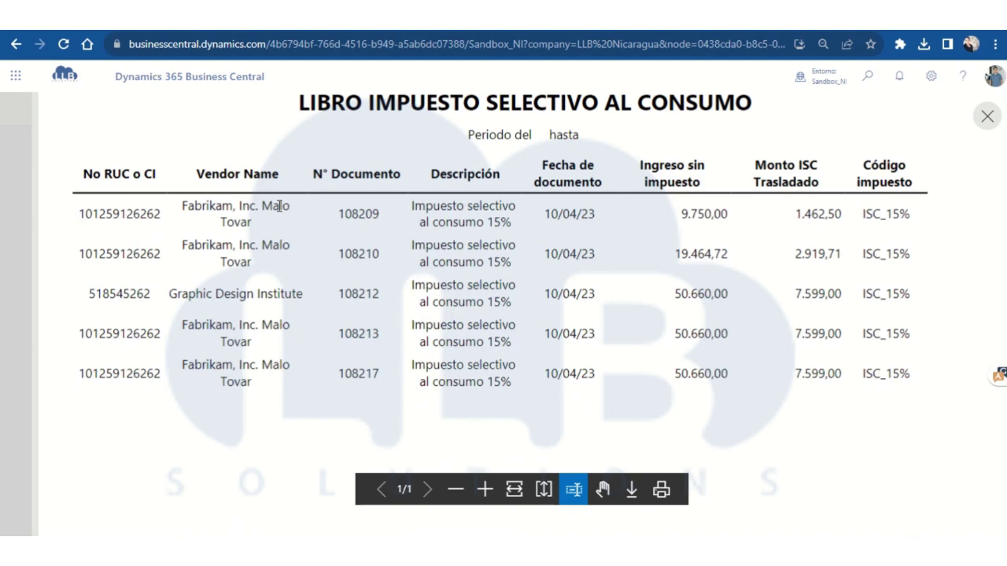
pyautogui.press('Escape')
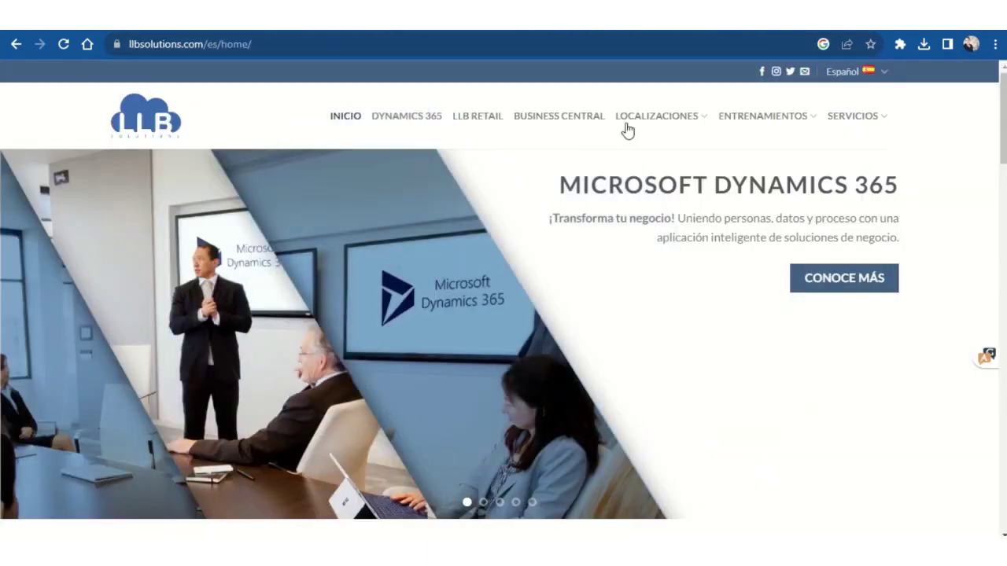
pyautogui.moveTo(636, 128)
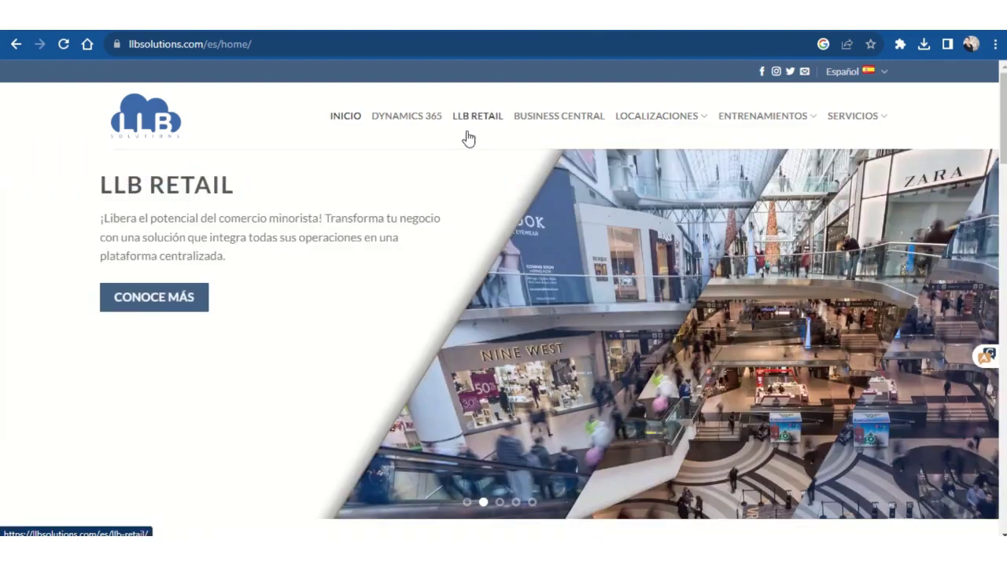
pyautogui.moveTo(787, 124)
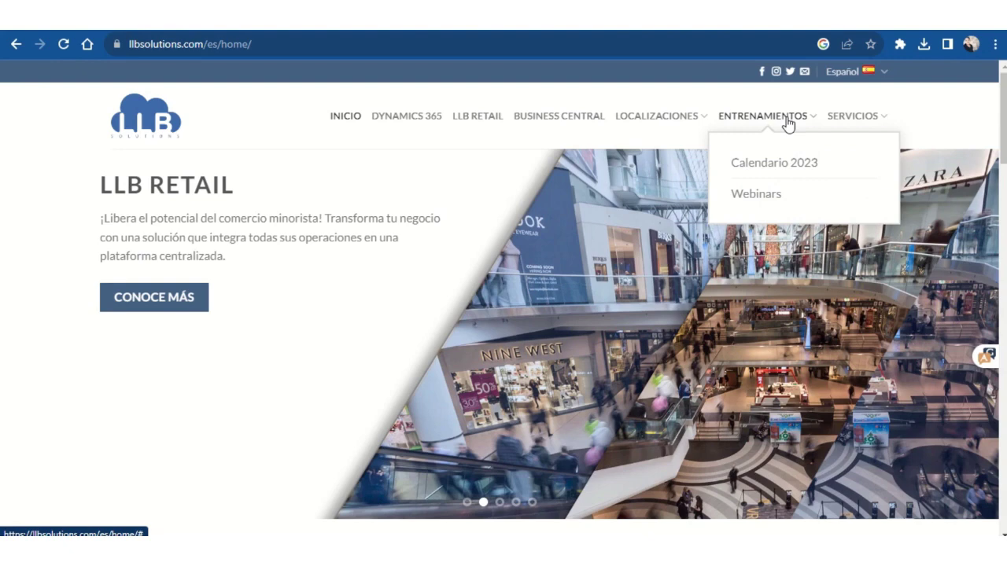